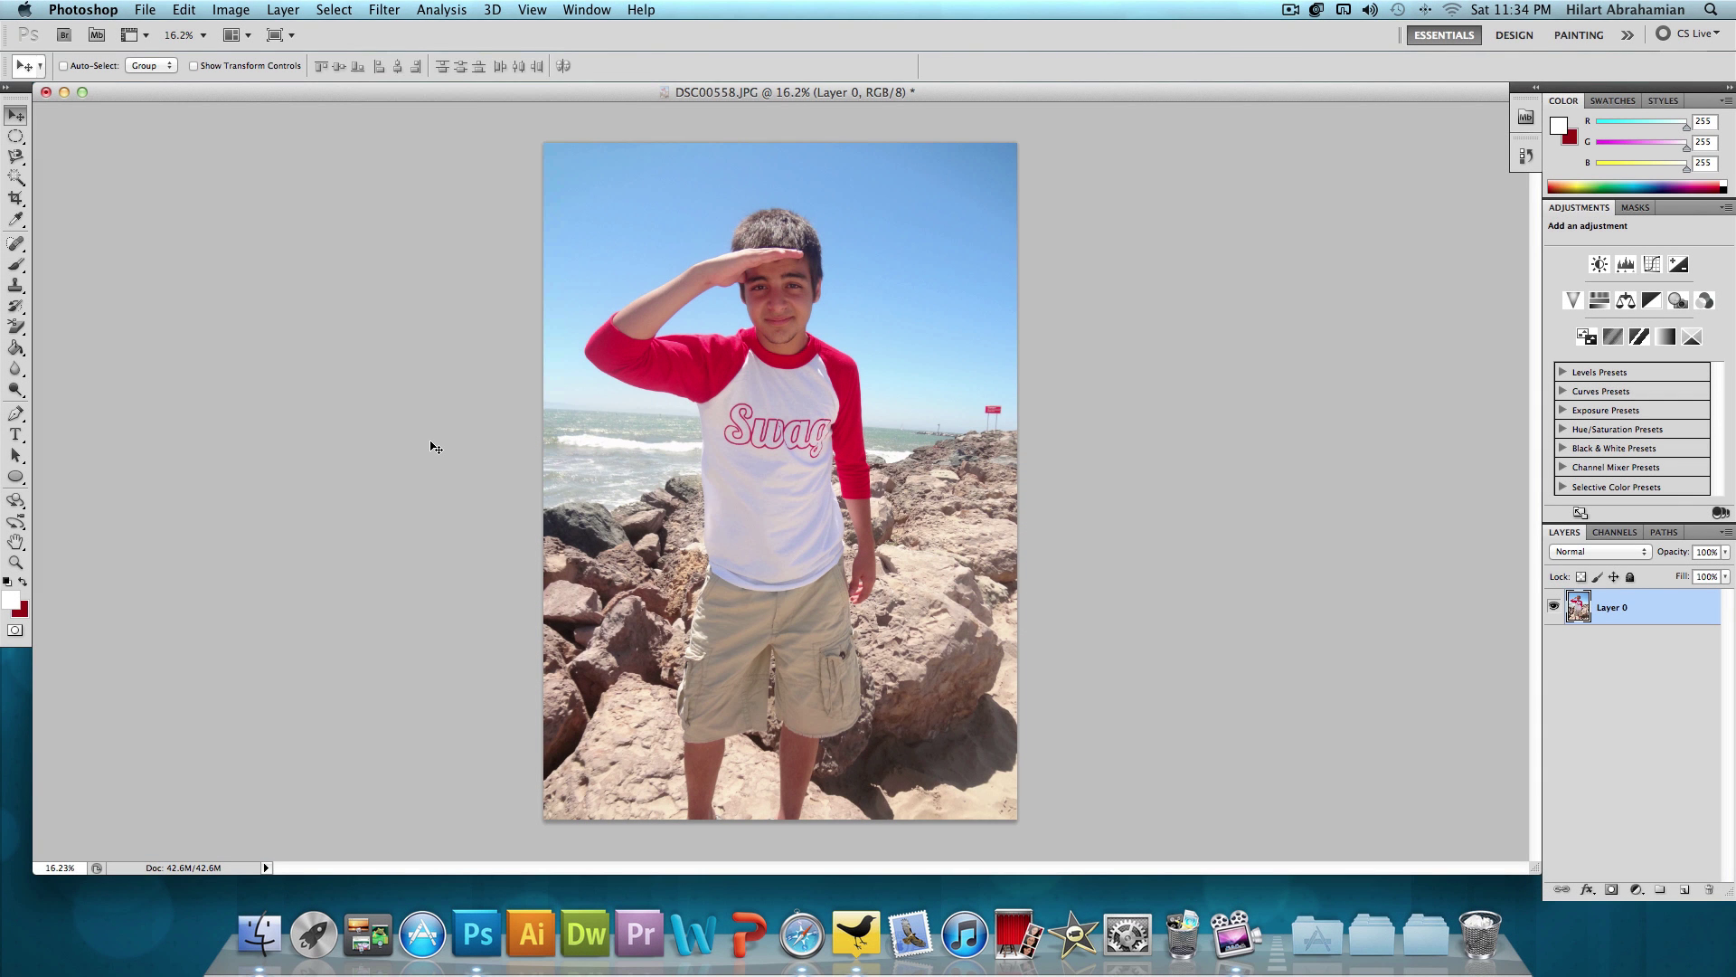
- Activate the Background Eraser Tool and review its brush size, hardness and spacing settings
{"action": "left_click", "coordinate": [12, 332]}
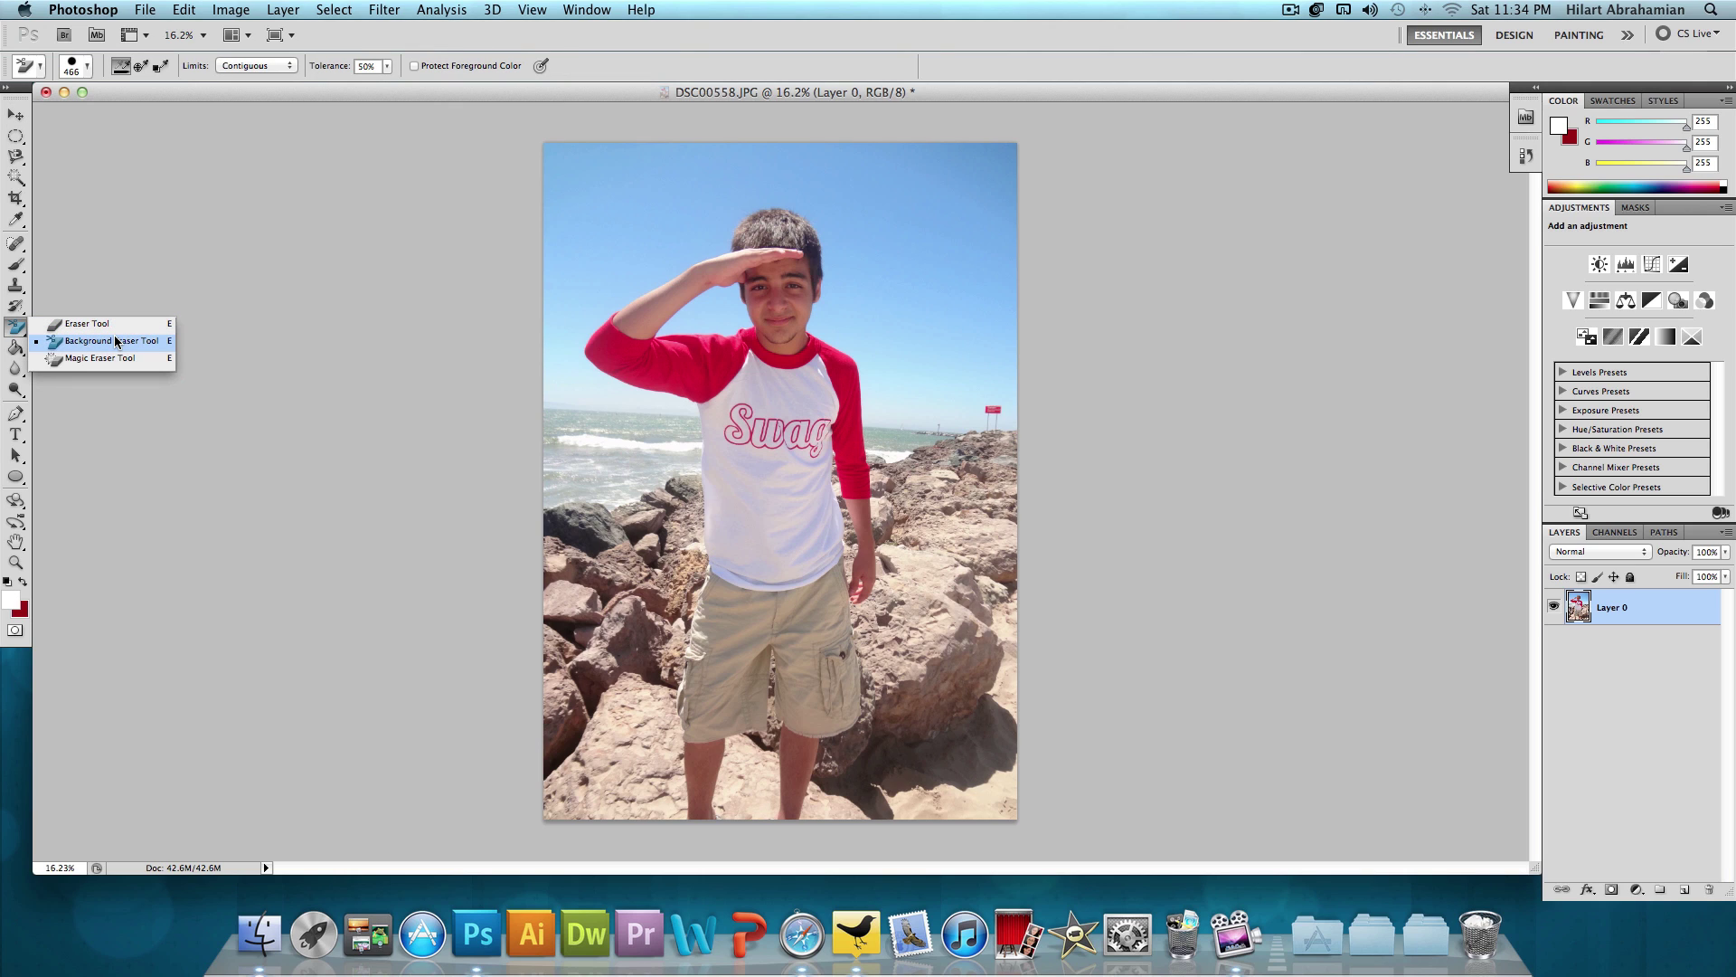
{"action": "left_click", "coordinate": [9, 331]}
{"action": "left_click", "coordinate": [5, 333]}
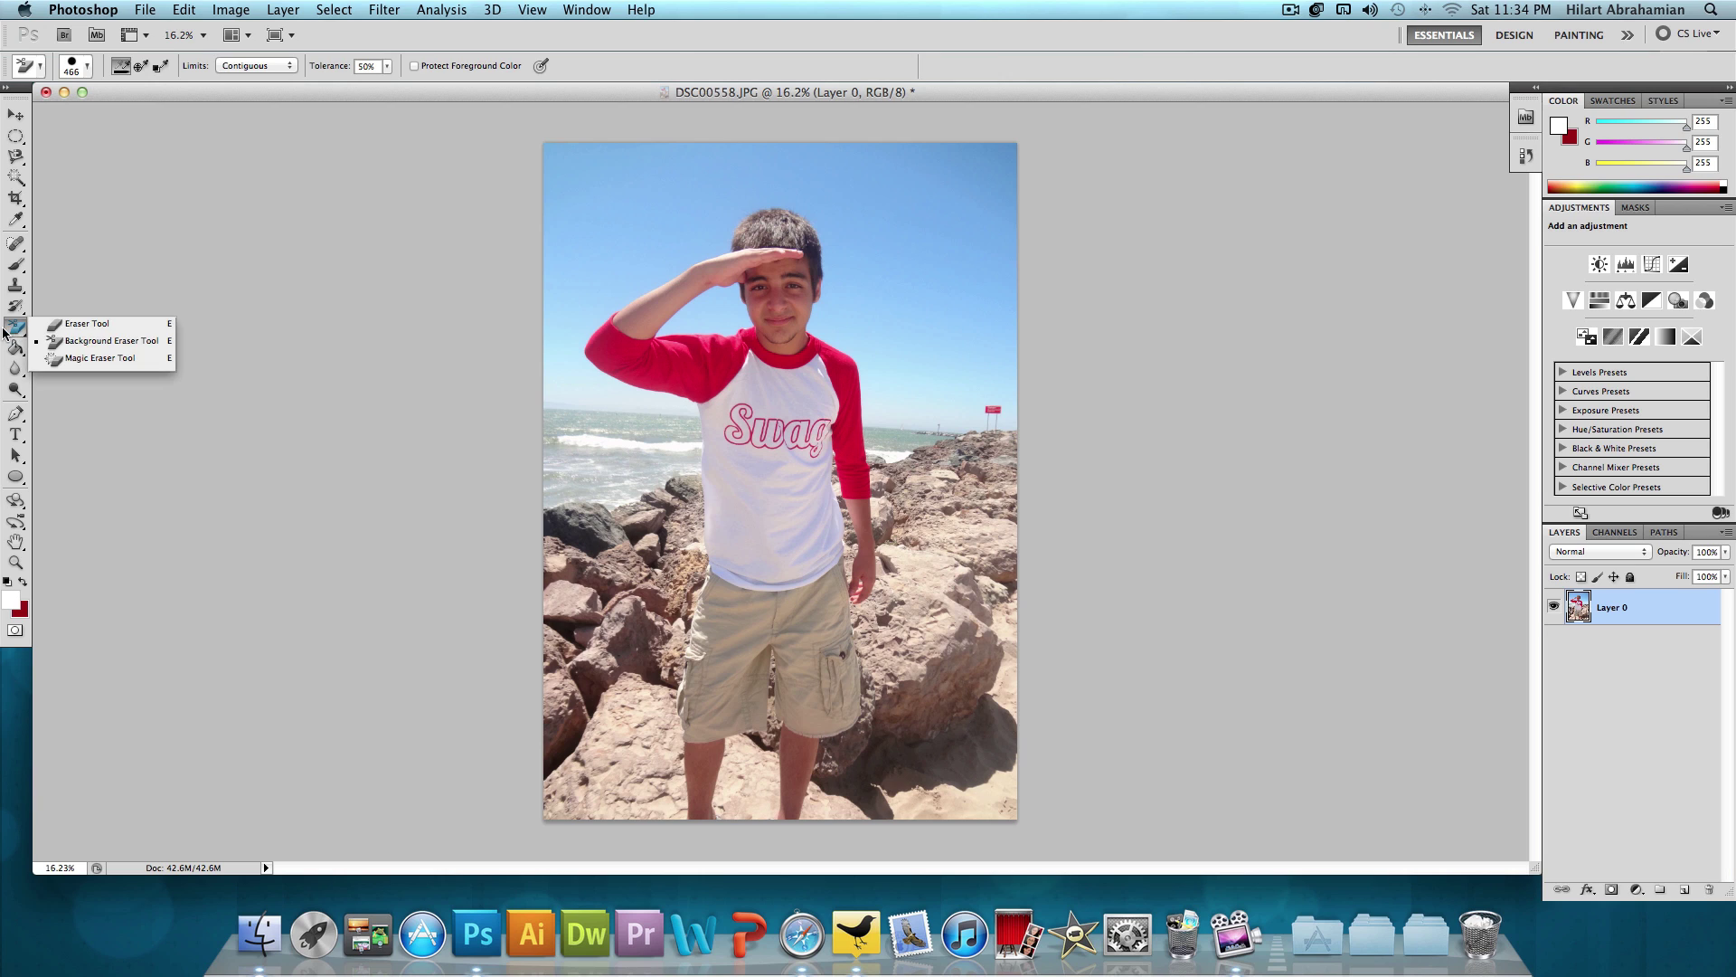
{"action": "left_click", "coordinate": [87, 342]}
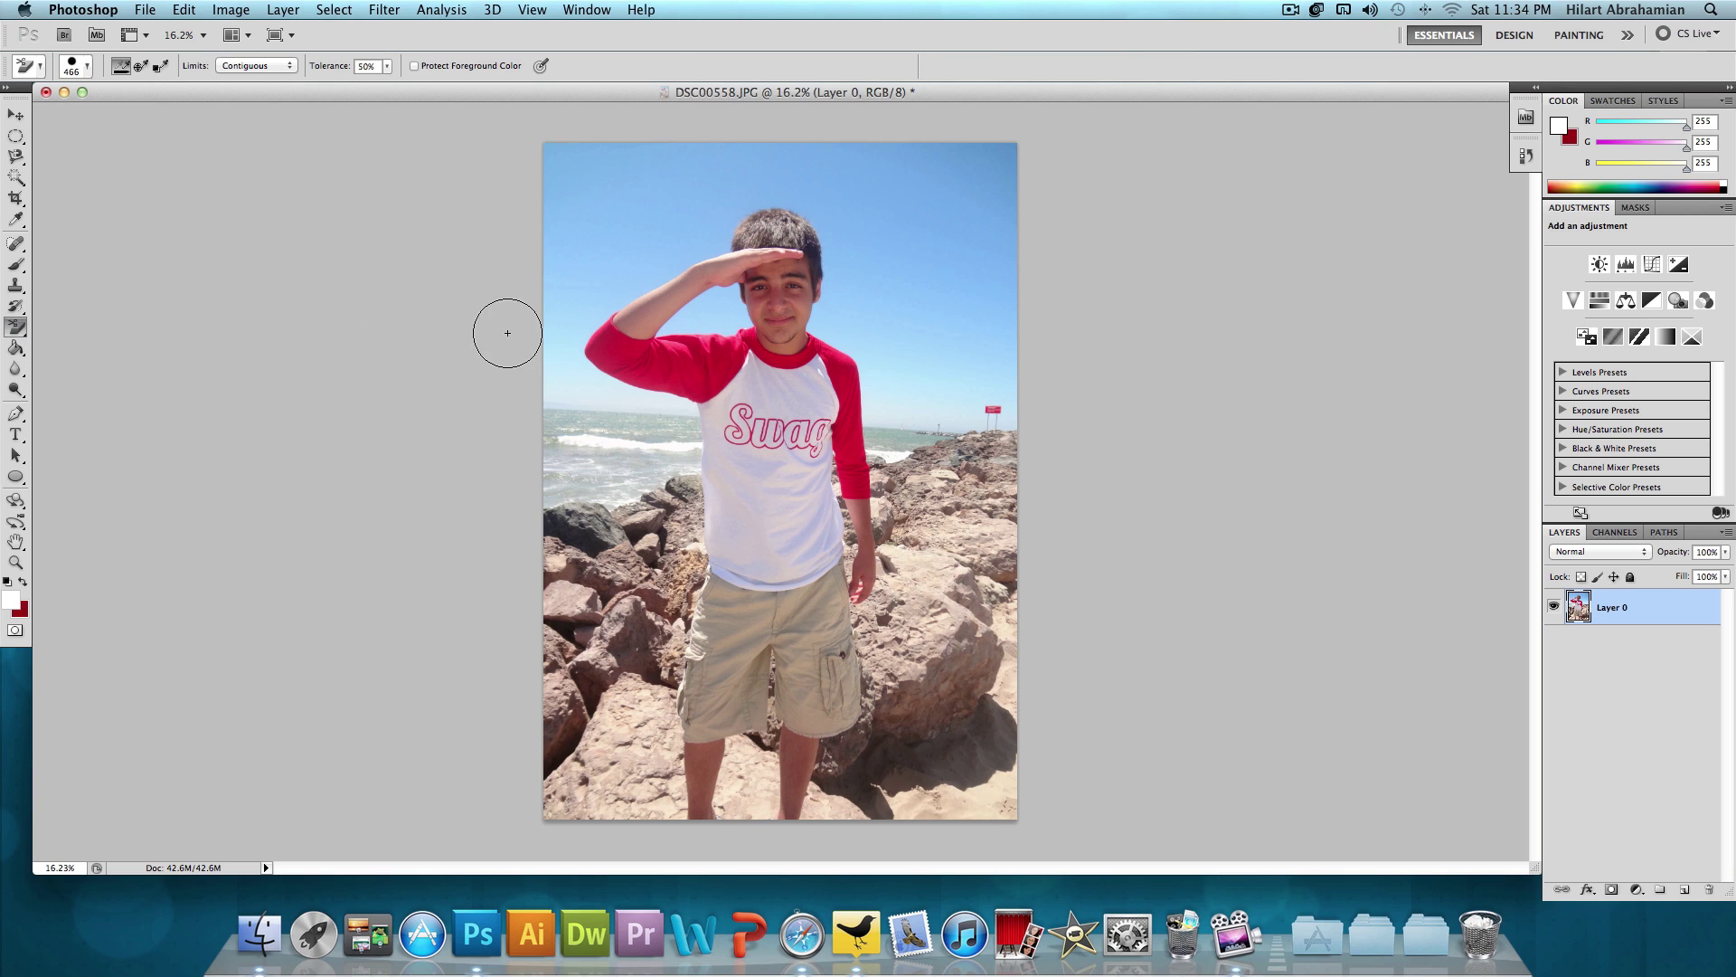
{"action": "right_click", "coordinate": [856, 314]}
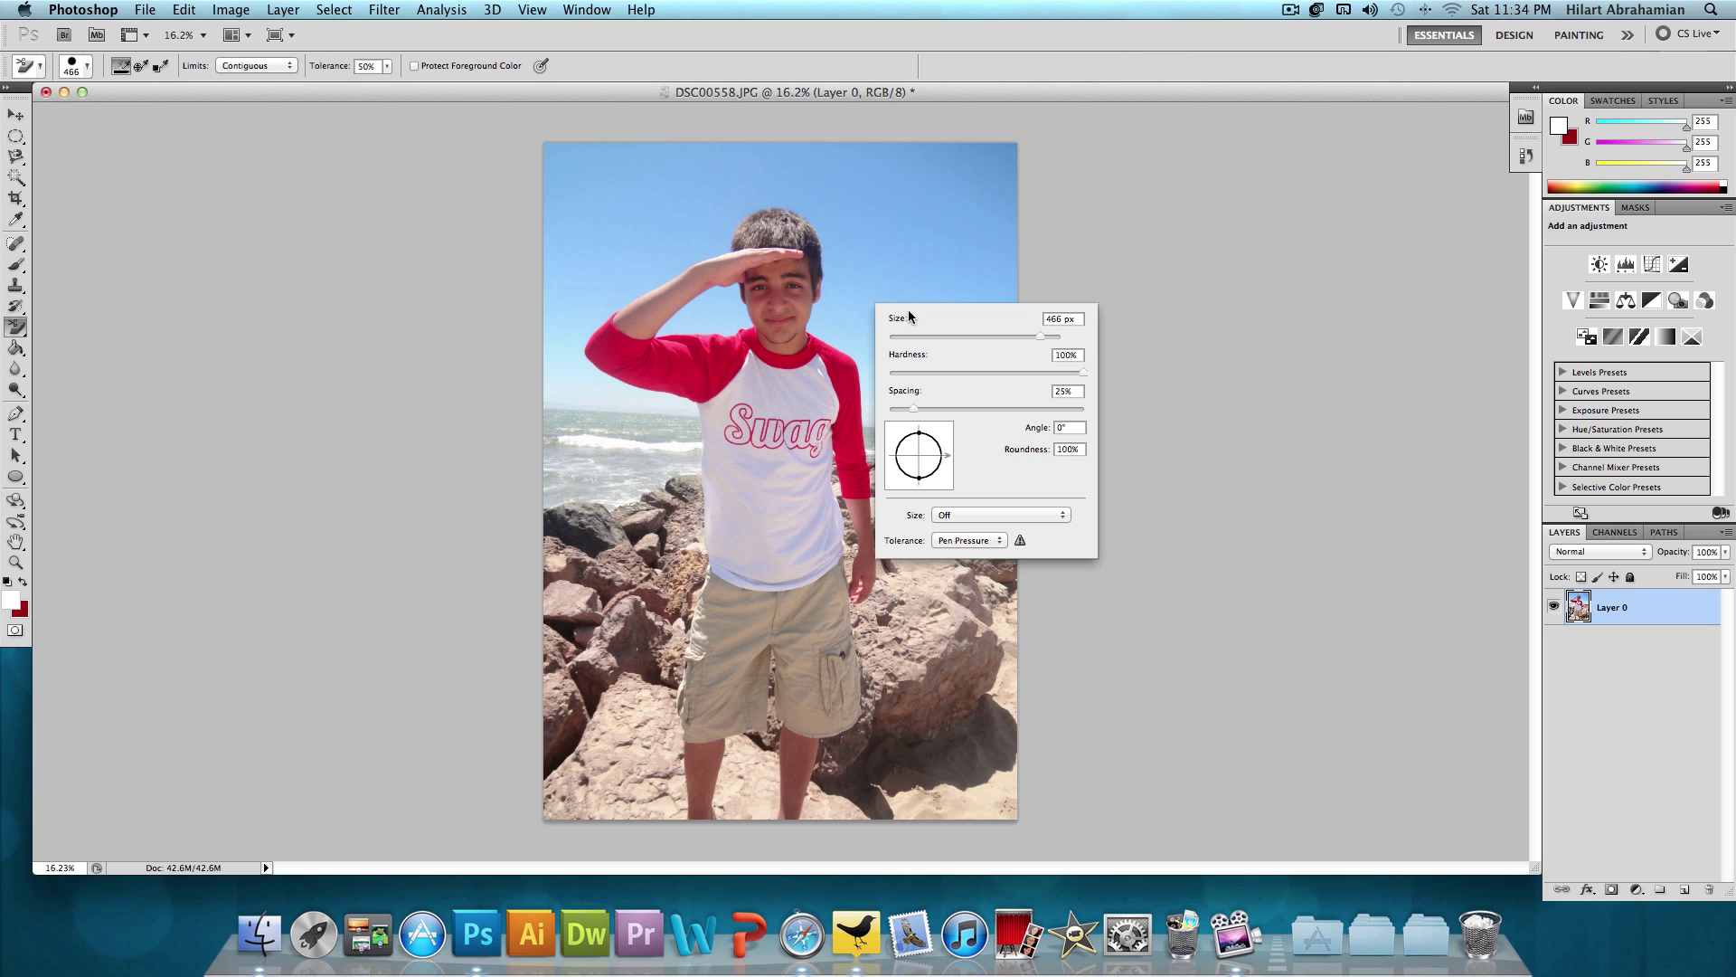
{"action": "left_click", "coordinate": [968, 101]}
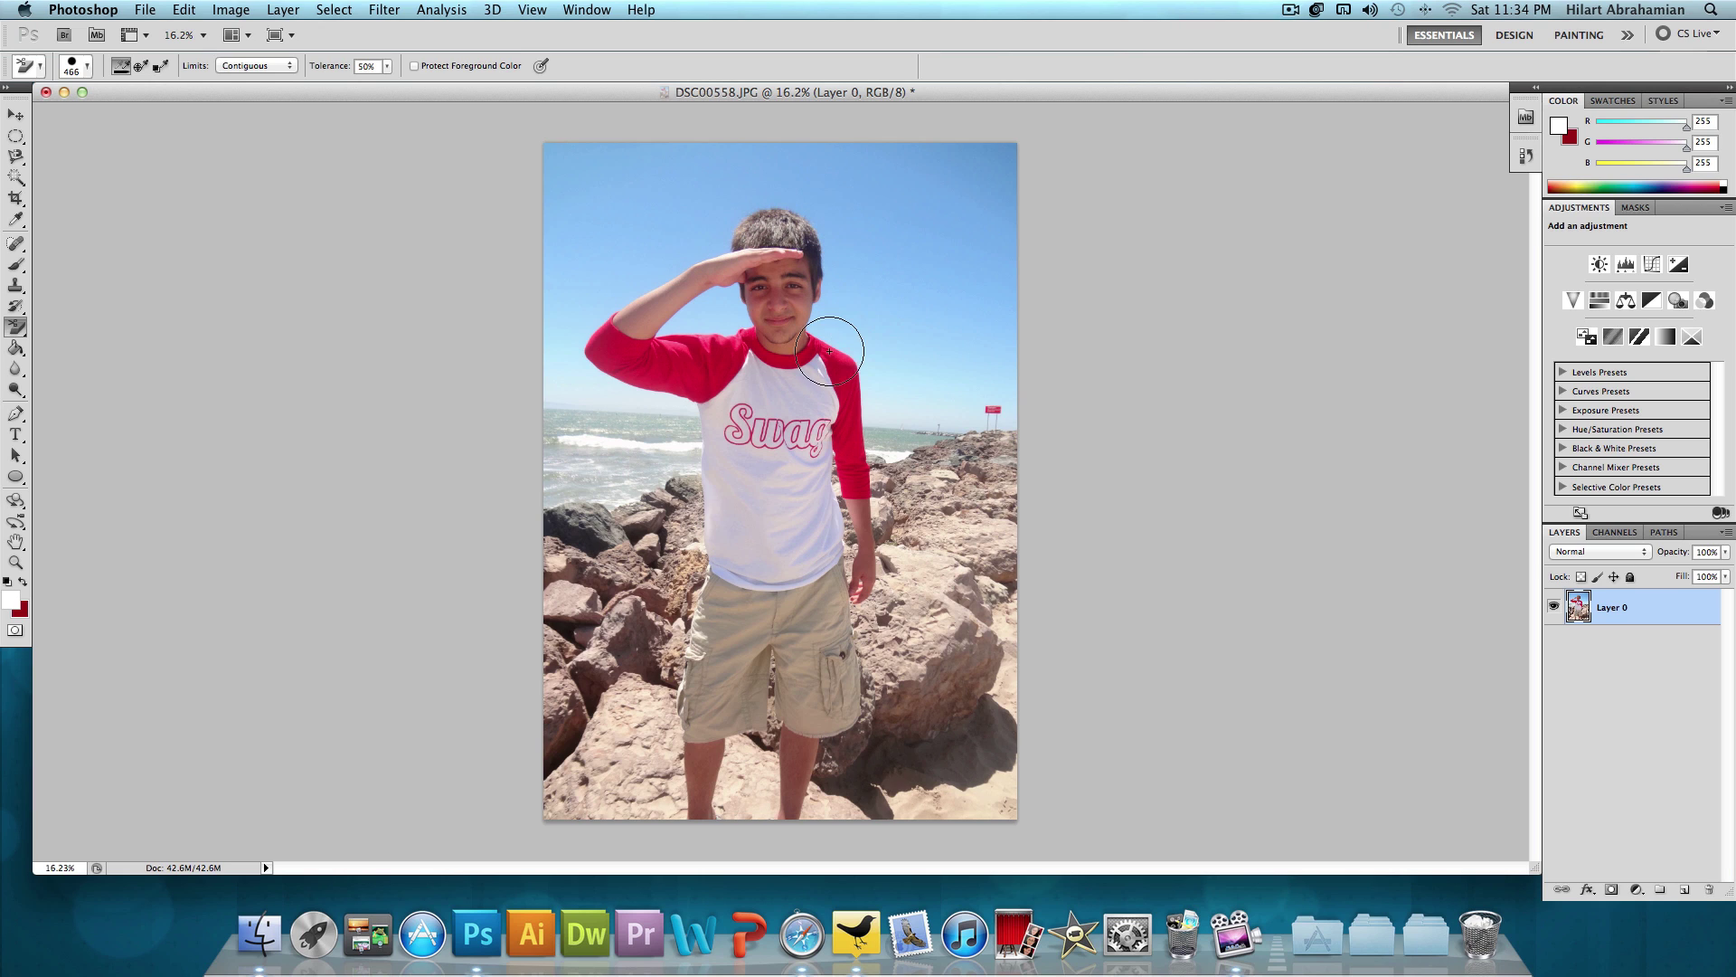
- Erase a round patch of sky beside the boy's face with the Background Eraser and examine its edge up close
{"action": "left_click", "coordinate": [825, 291]}
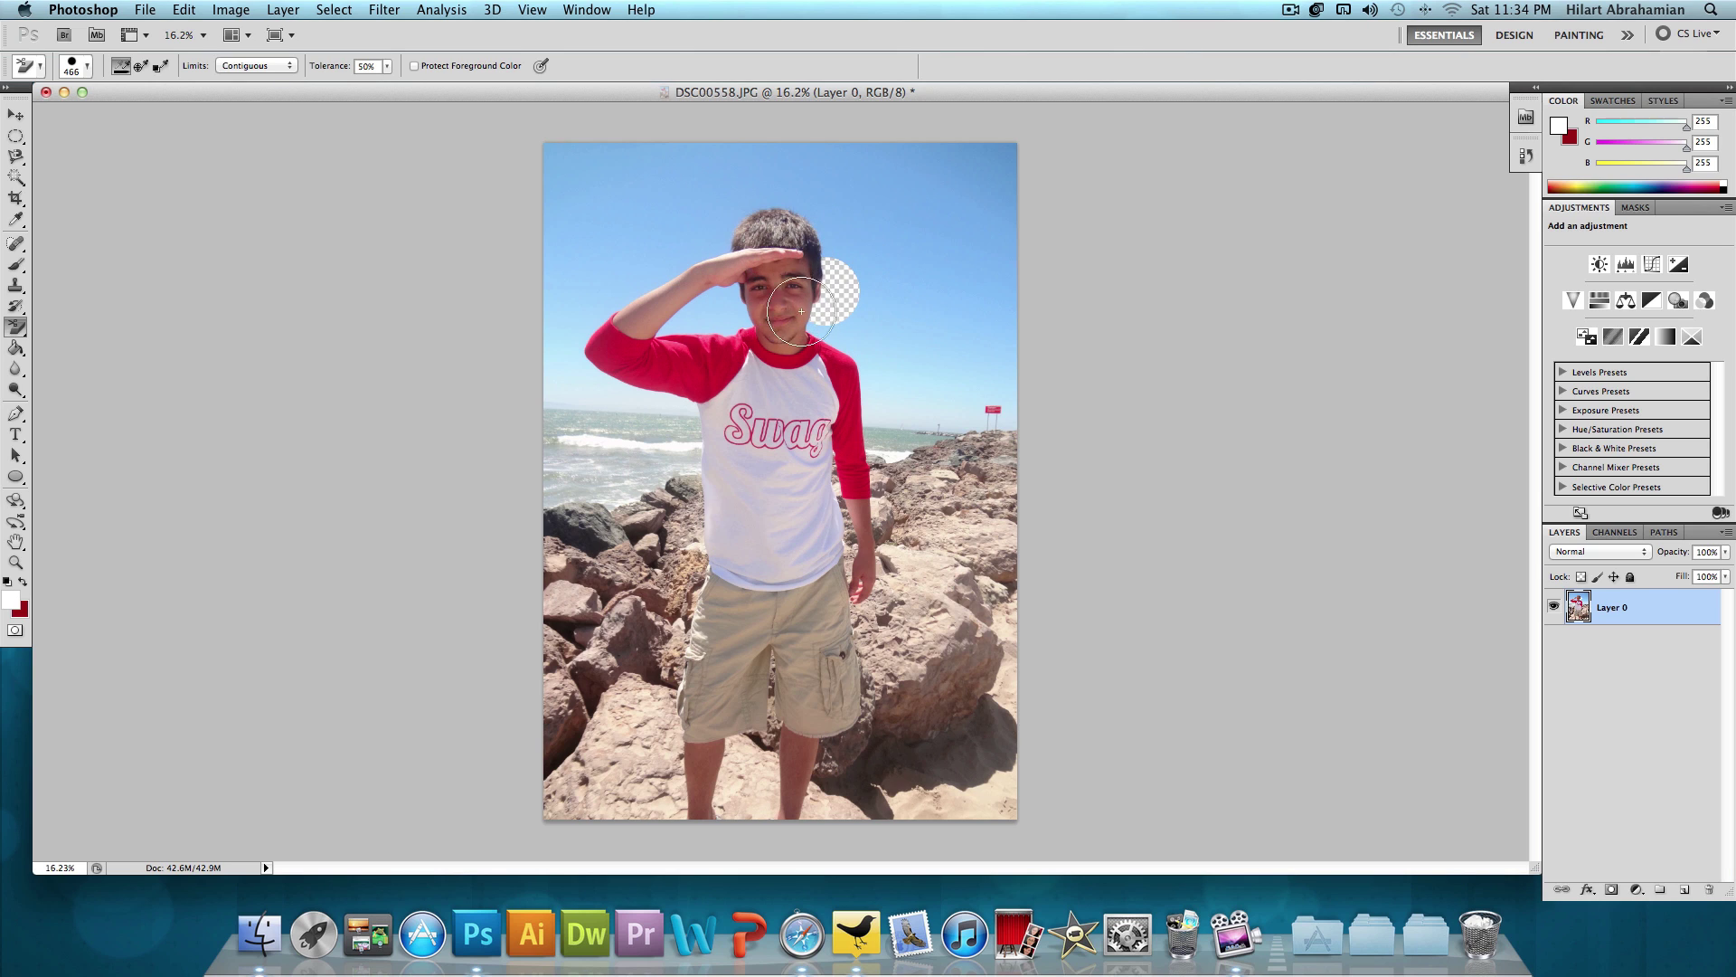
{"action": "left_click", "coordinate": [828, 300]}
{"action": "scroll", "coordinate": [826, 295], "scroll_direction": "up", "scroll_amount": 2}
{"action": "scroll", "coordinate": [823, 285], "scroll_direction": "up", "scroll_amount": 8}
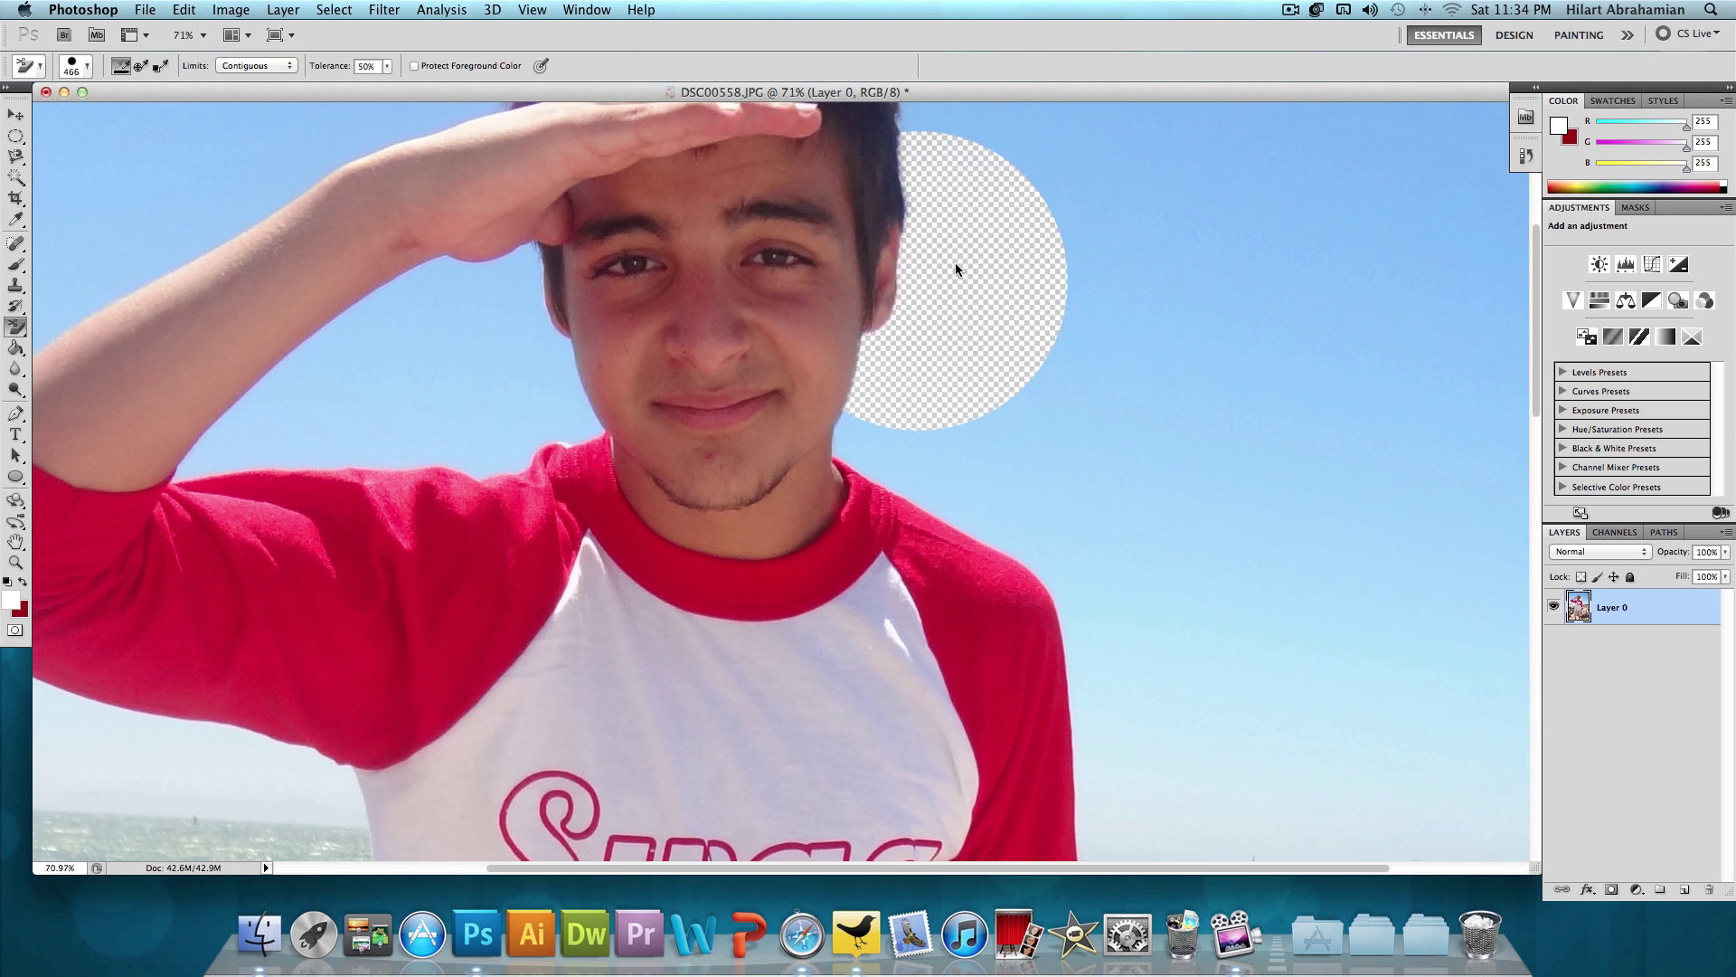
{"action": "scroll", "coordinate": [955, 262], "scroll_direction": "up", "scroll_amount": 2}
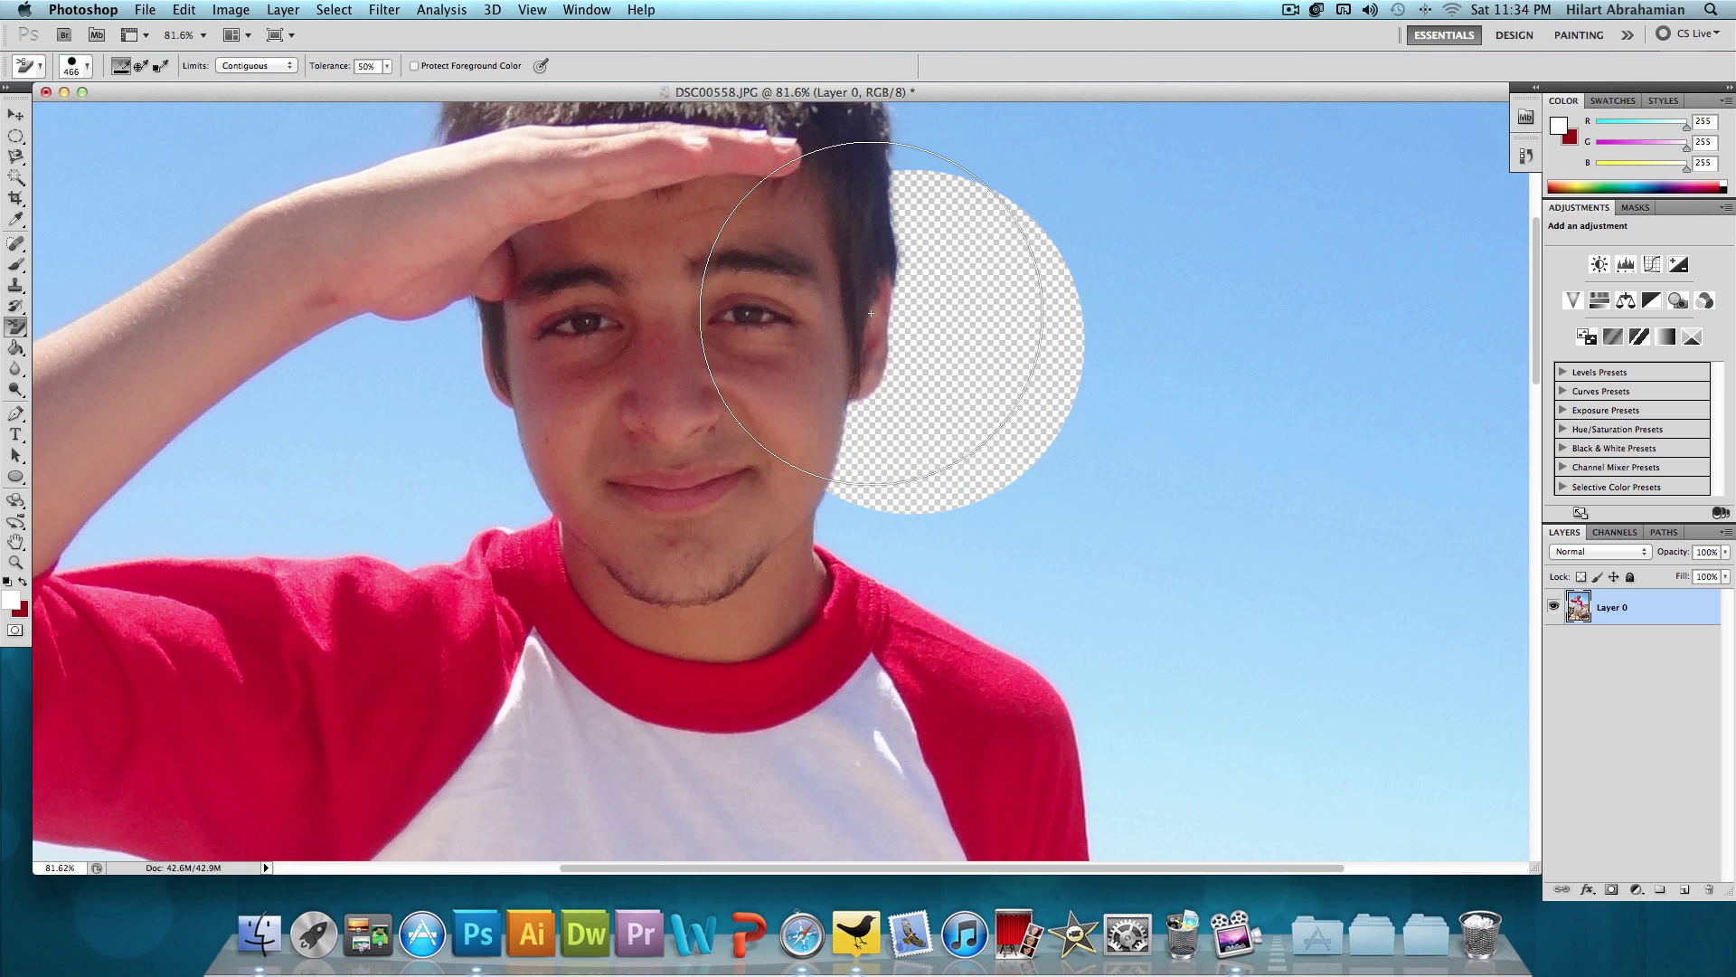
{"action": "scroll", "coordinate": [864, 312], "scroll_direction": "down", "scroll_amount": 5}
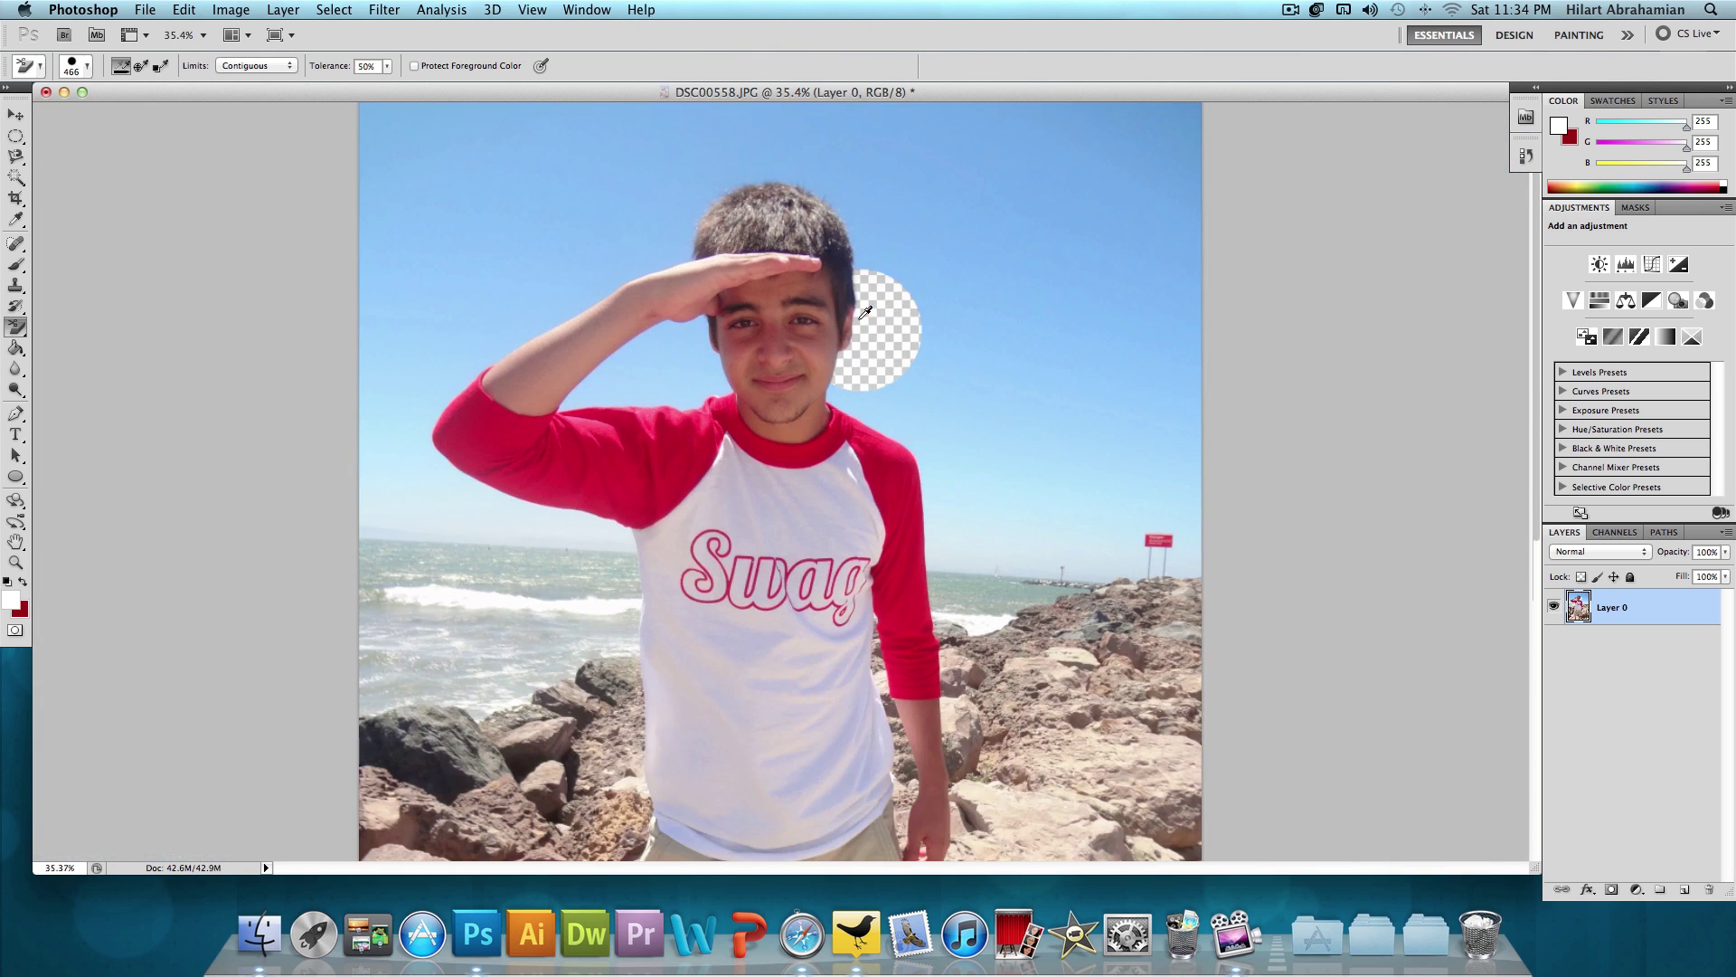
- Erase the sky around the boy's hair and above his raised forearm with overlapping Background Eraser dabs
{"action": "left_click", "coordinate": [877, 250]}
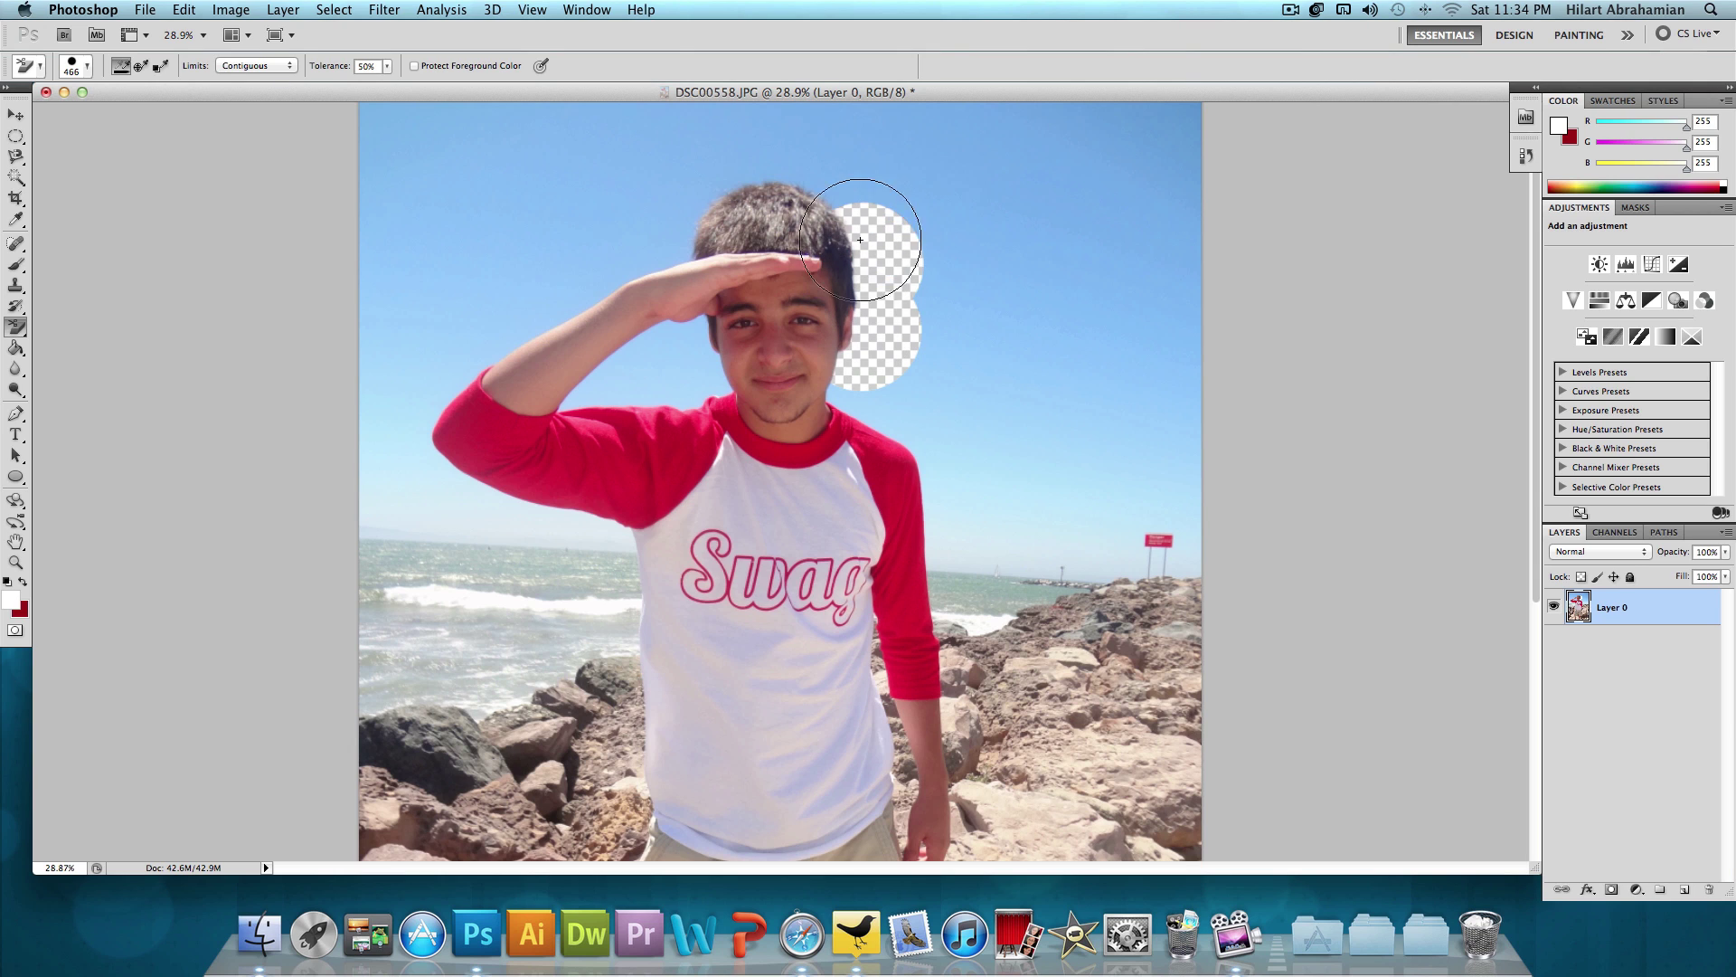
{"action": "left_click", "coordinate": [832, 195]}
{"action": "left_click", "coordinate": [746, 175]}
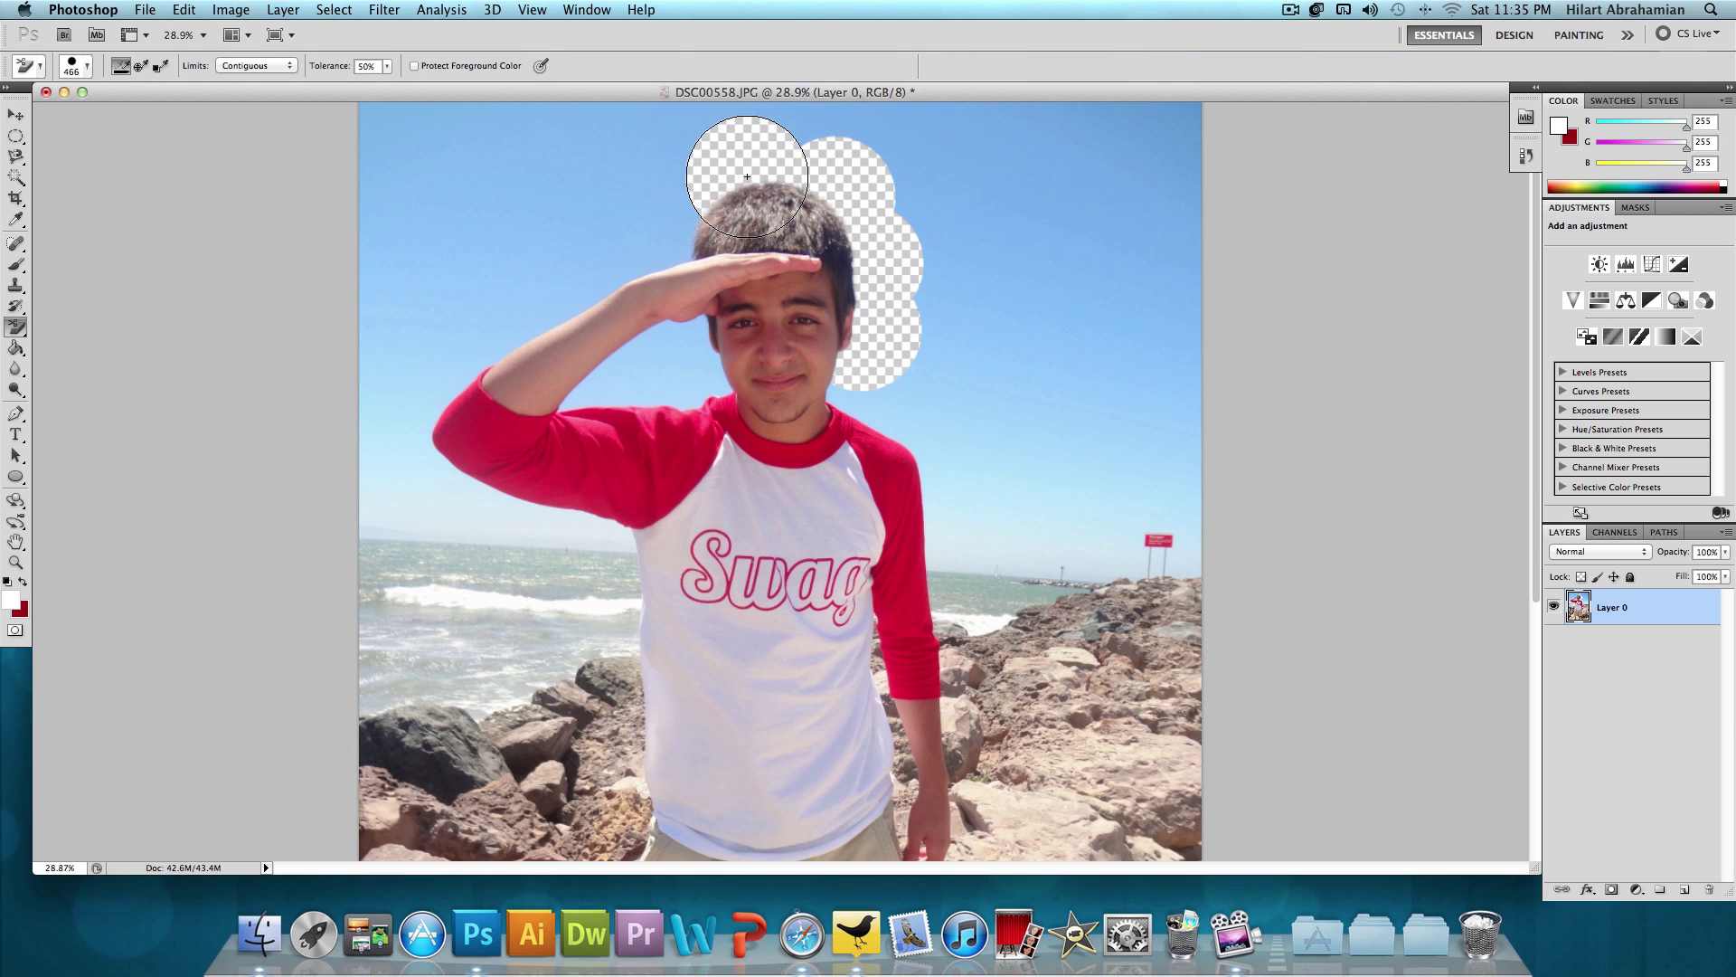
{"action": "left_click", "coordinate": [678, 222]}
{"action": "left_click", "coordinate": [594, 281]}
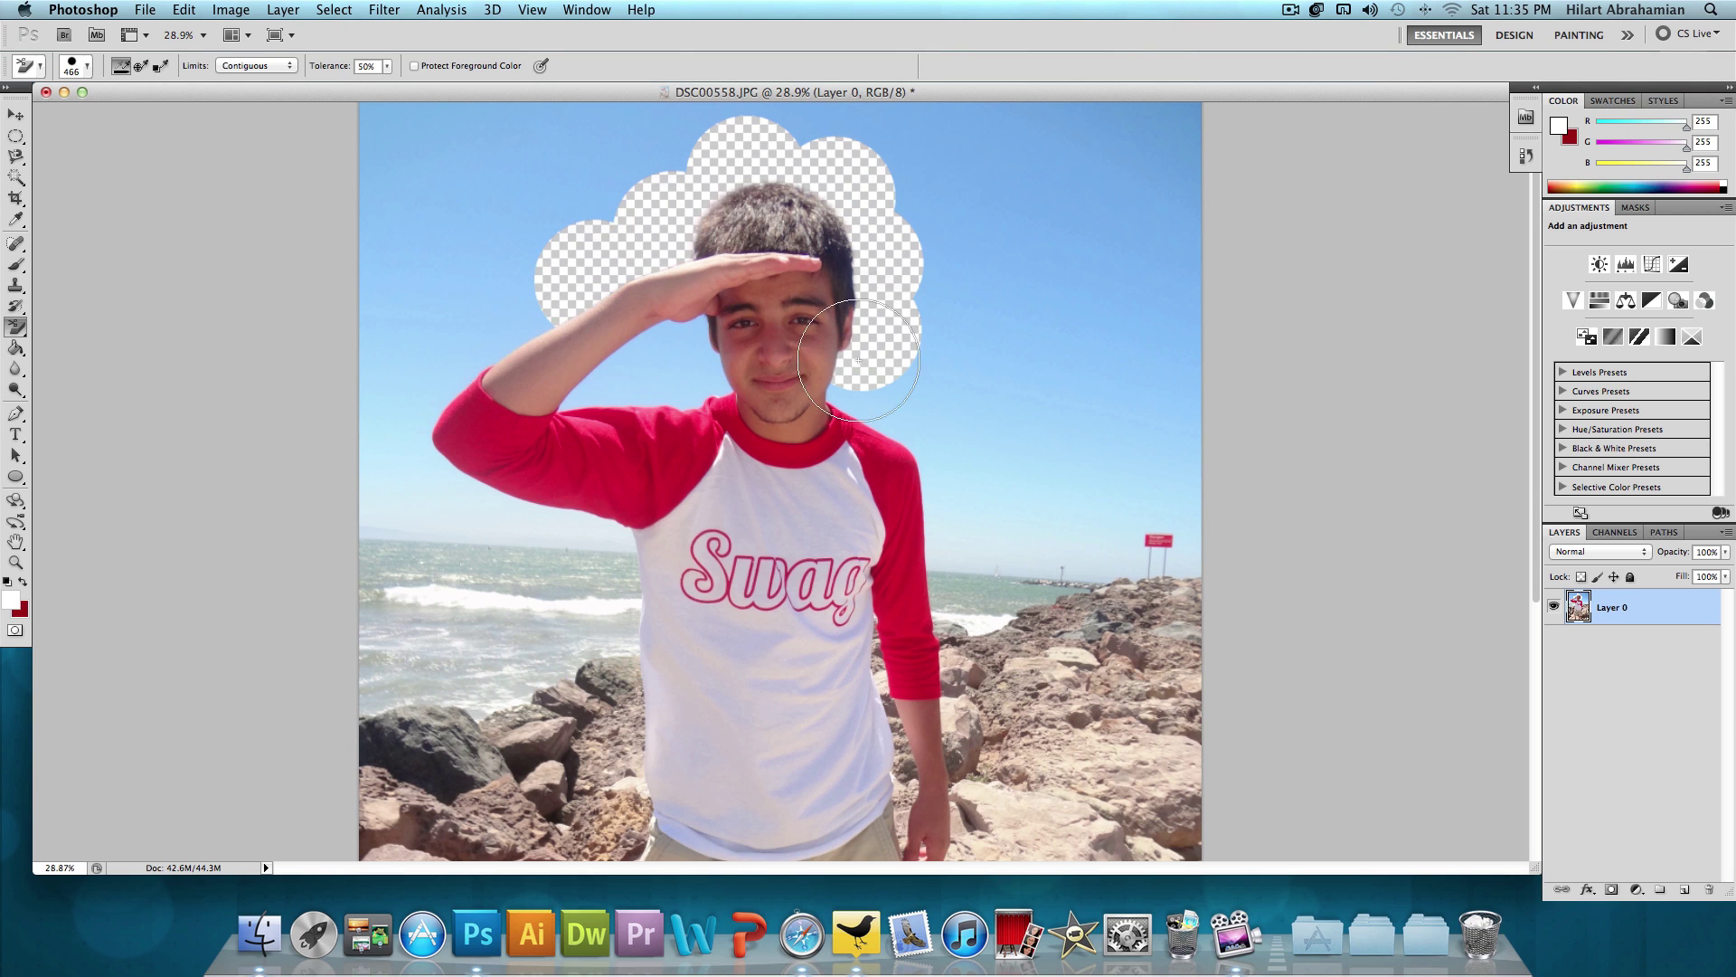
- Try the Background Eraser on the rocks beside the shirt hem and shorts, and examine the erased spot up close
{"action": "scroll", "coordinate": [950, 402], "scroll_direction": "down", "scroll_amount": 5}
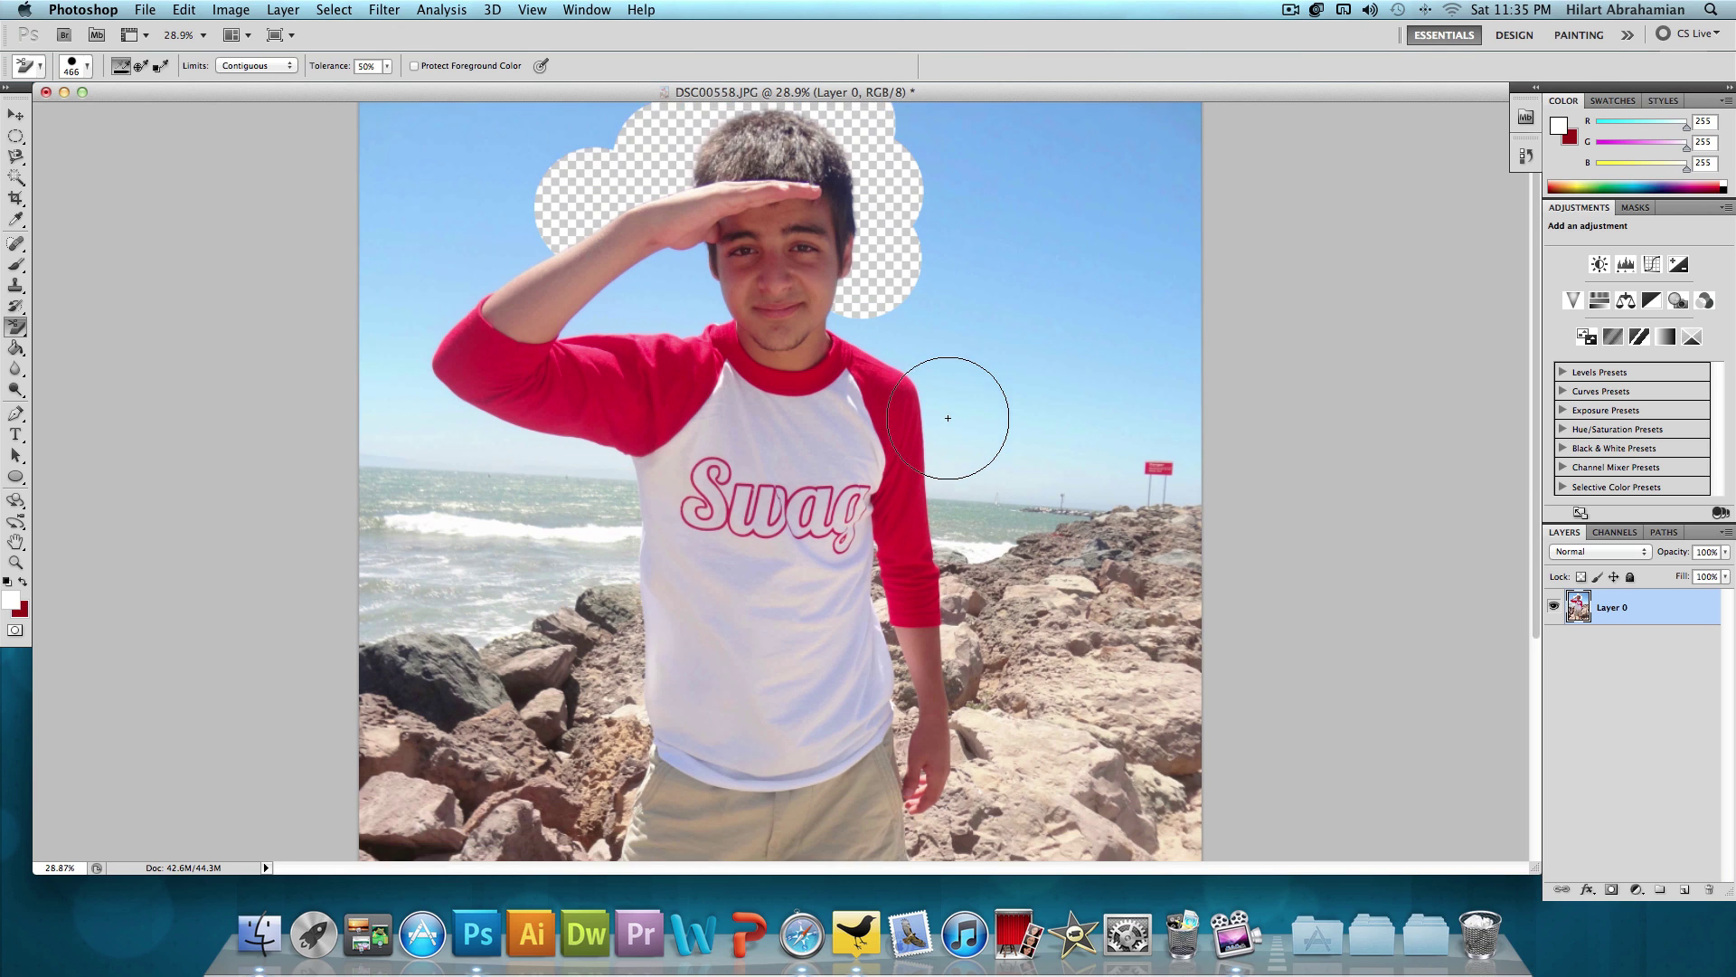
{"action": "scroll", "coordinate": [947, 418], "scroll_direction": "down", "scroll_amount": 10}
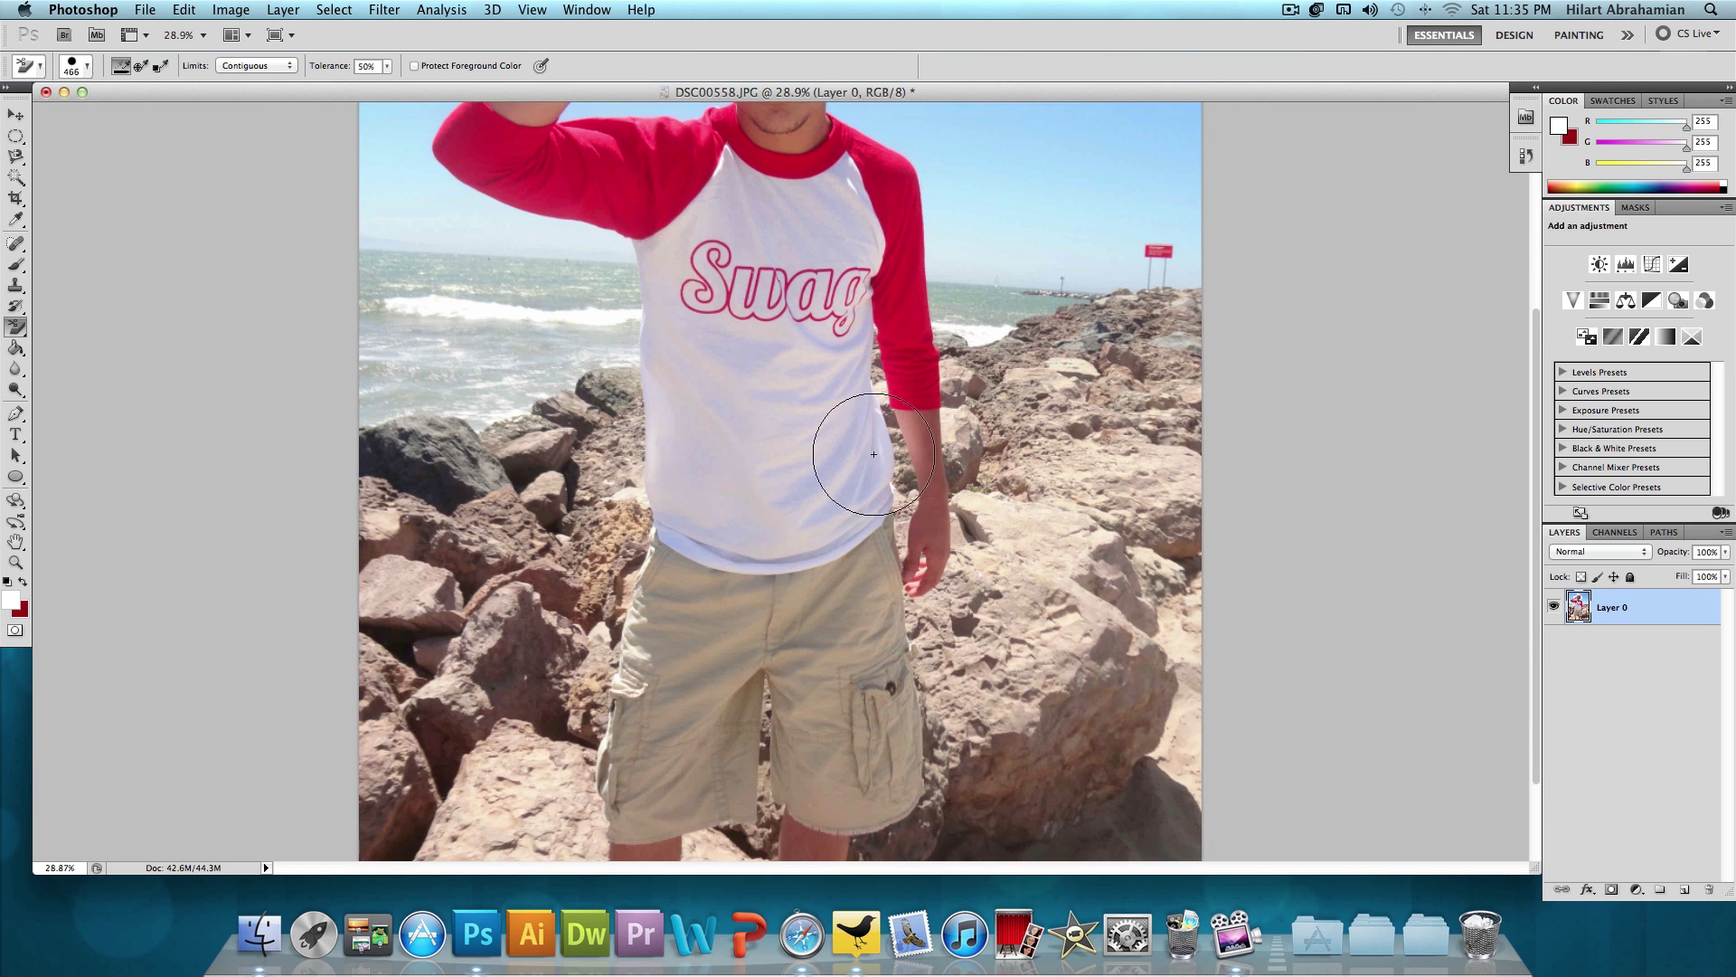
{"action": "scroll", "coordinate": [611, 557], "scroll_direction": "down", "scroll_amount": 1}
{"action": "left_click", "coordinate": [621, 452]}
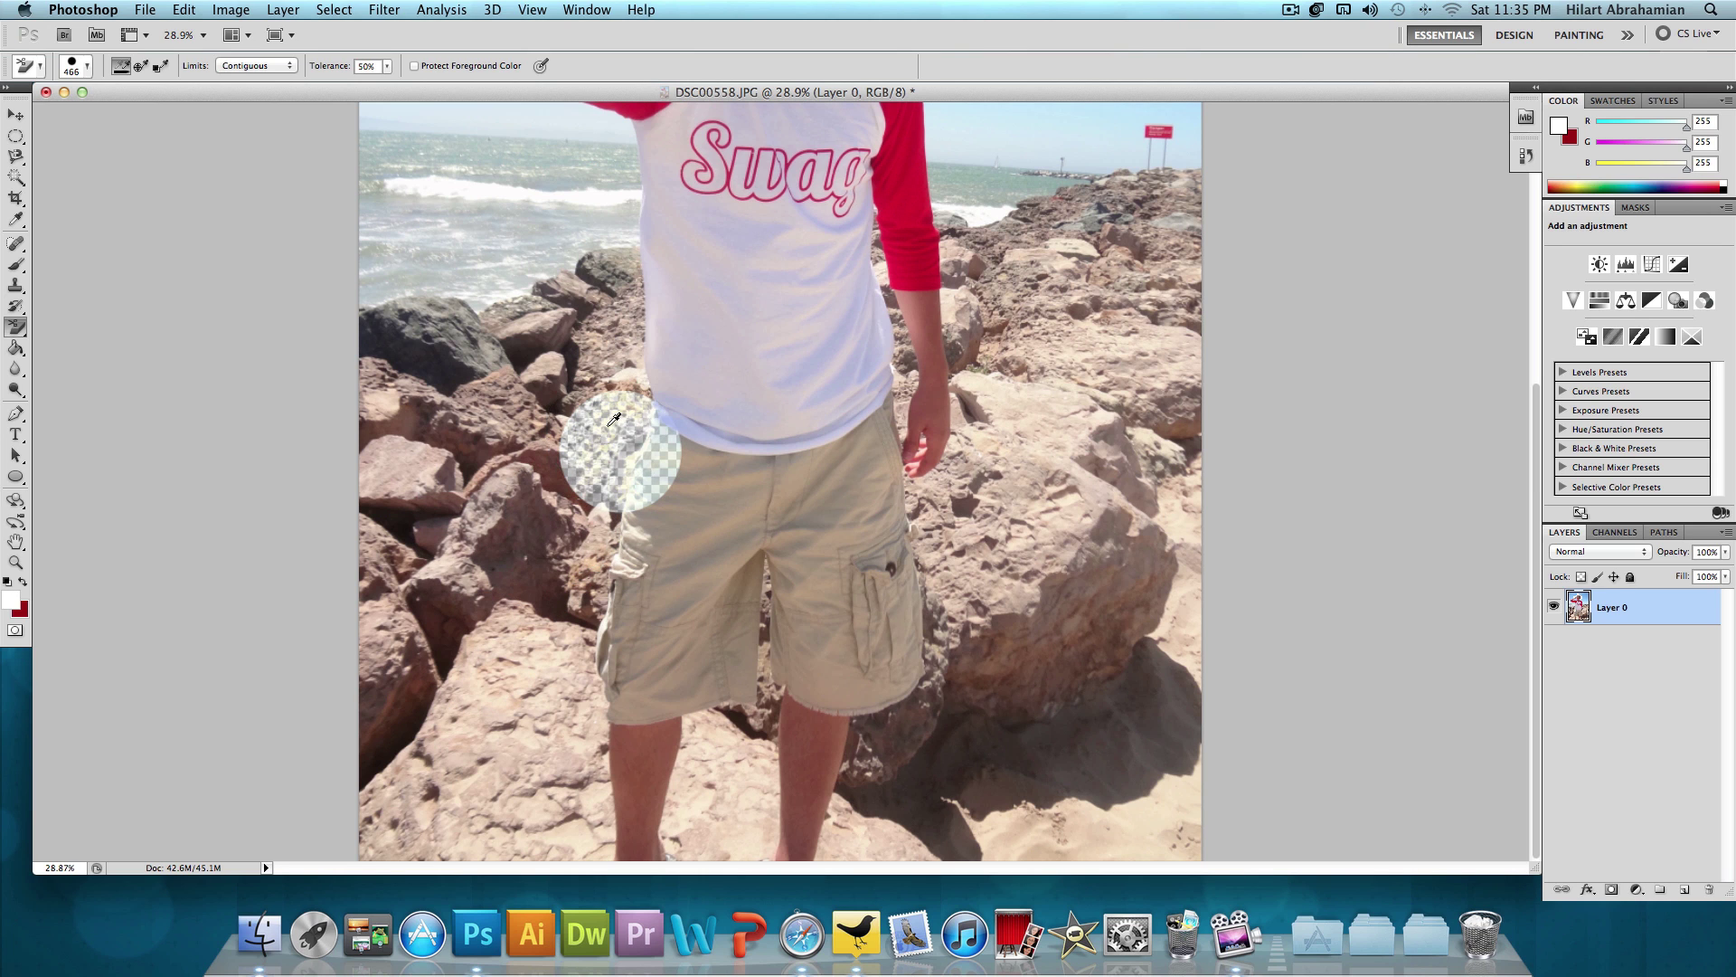
{"action": "scroll", "coordinate": [594, 396], "scroll_direction": "up", "scroll_amount": 5}
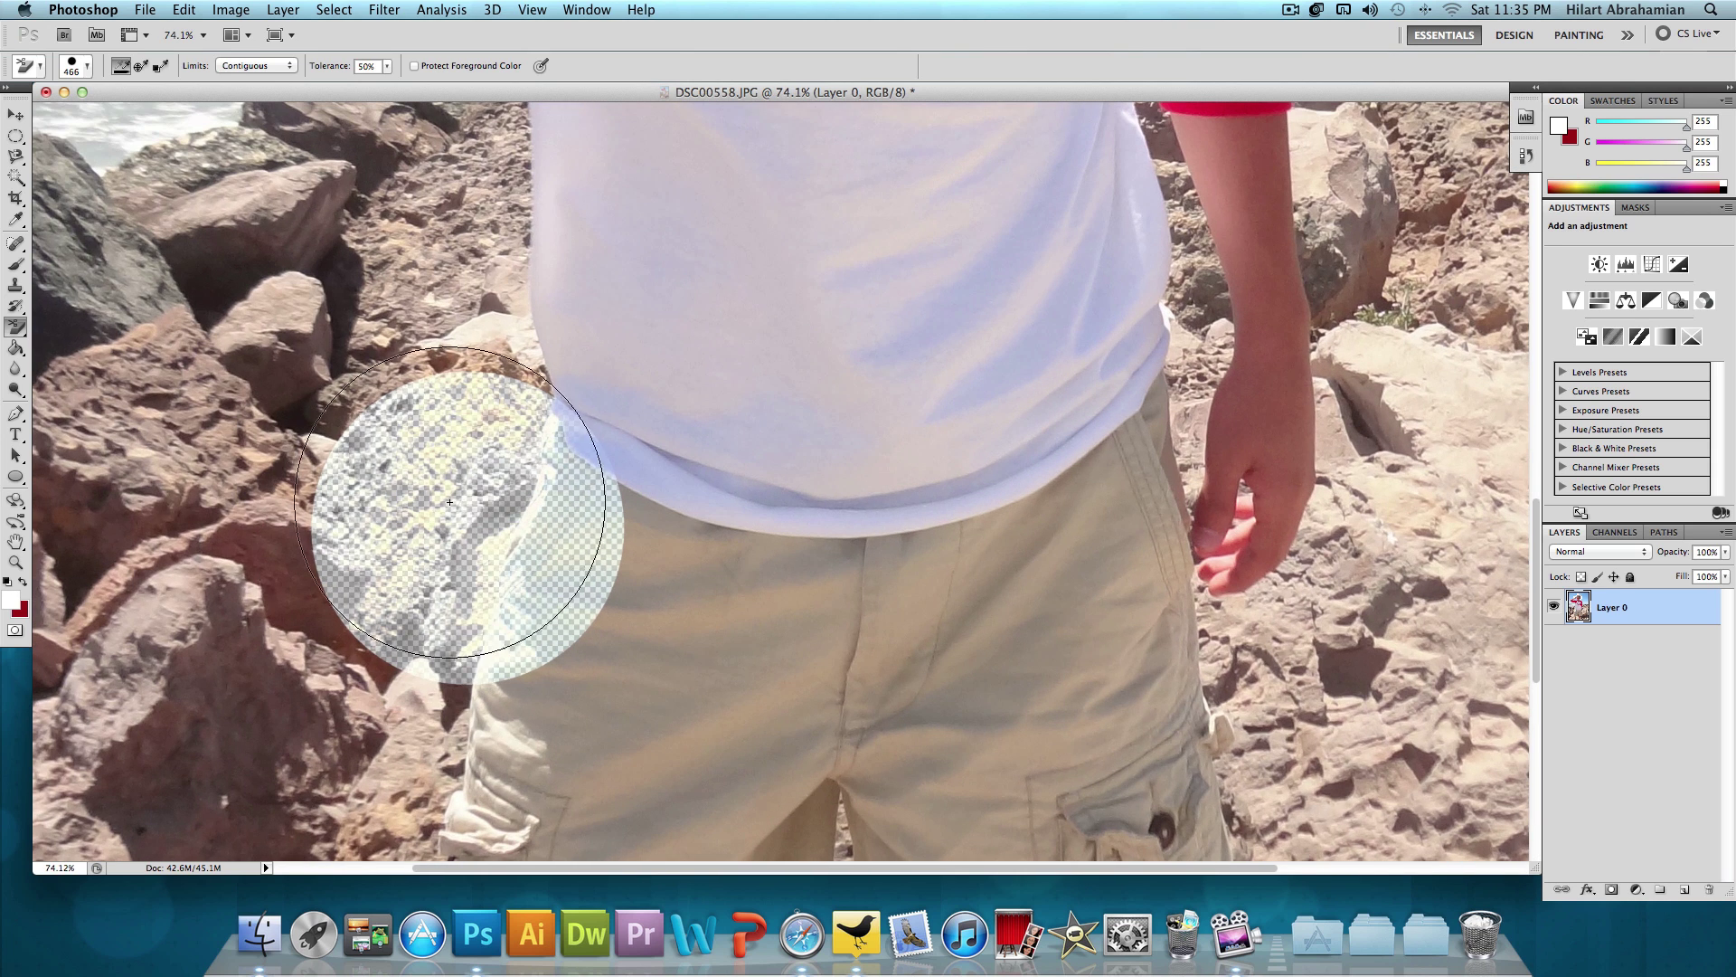
{"action": "scroll", "coordinate": [596, 588], "scroll_direction": "up", "scroll_amount": 1}
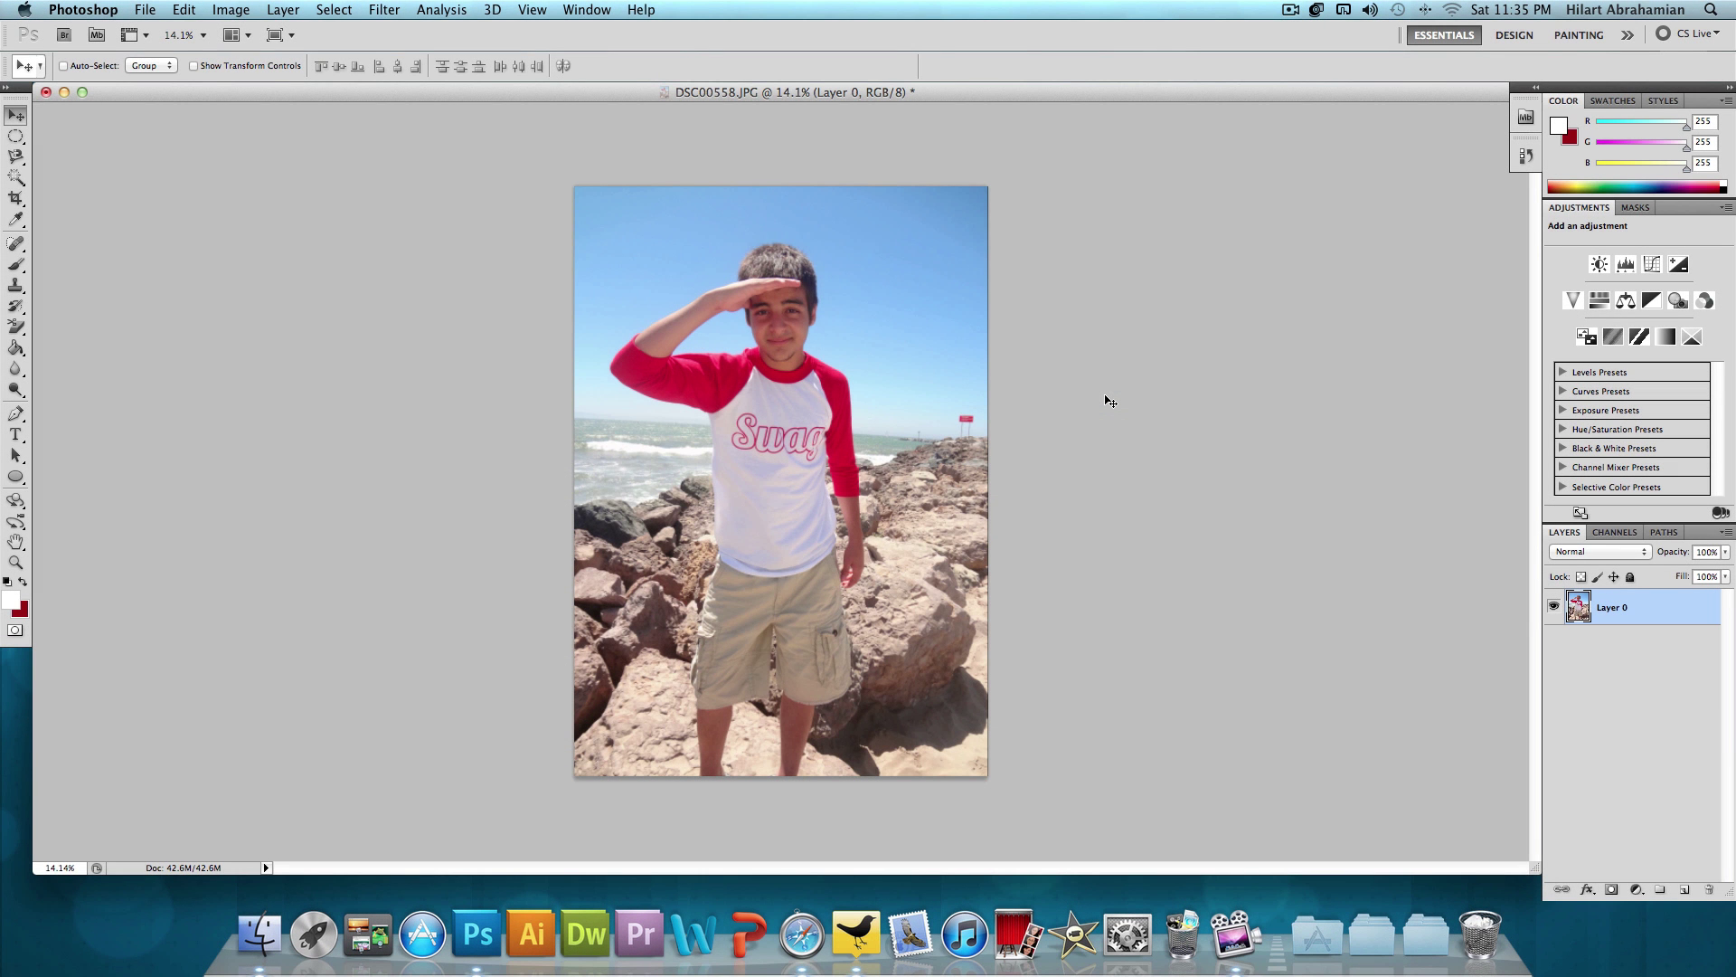
- Select the upper sky with the Magic Wand Tool at tolerance 32 and delete it
{"action": "left_click", "coordinate": [16, 177]}
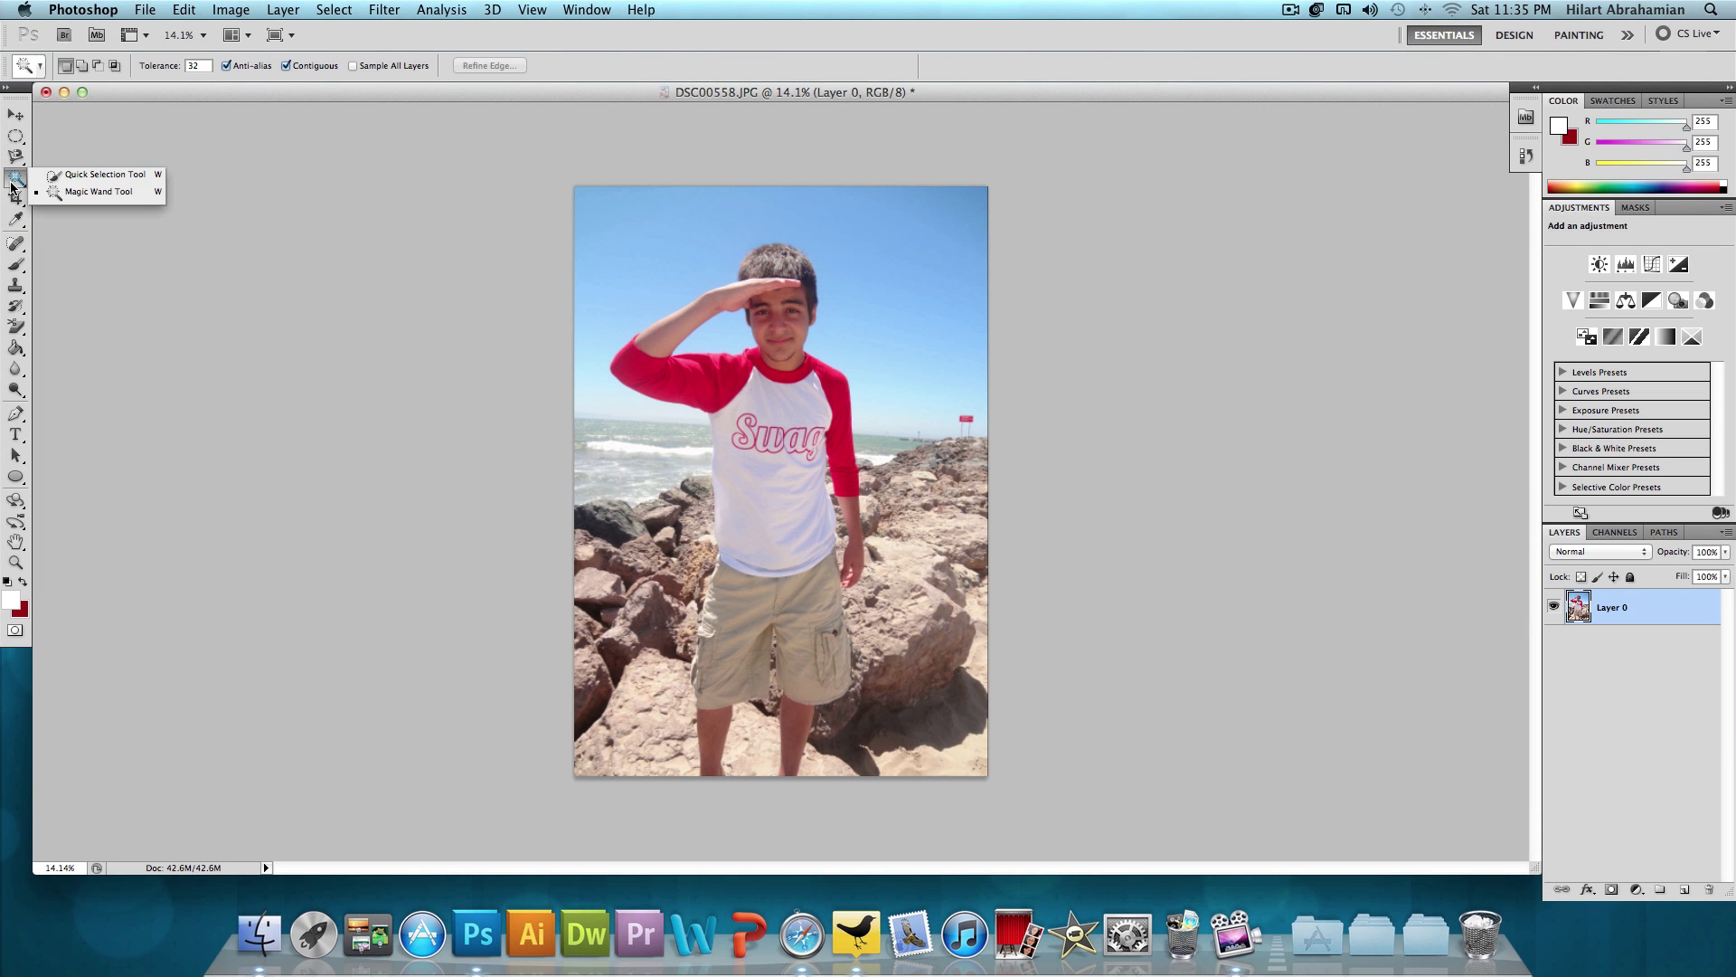
{"action": "left_click", "coordinate": [98, 192]}
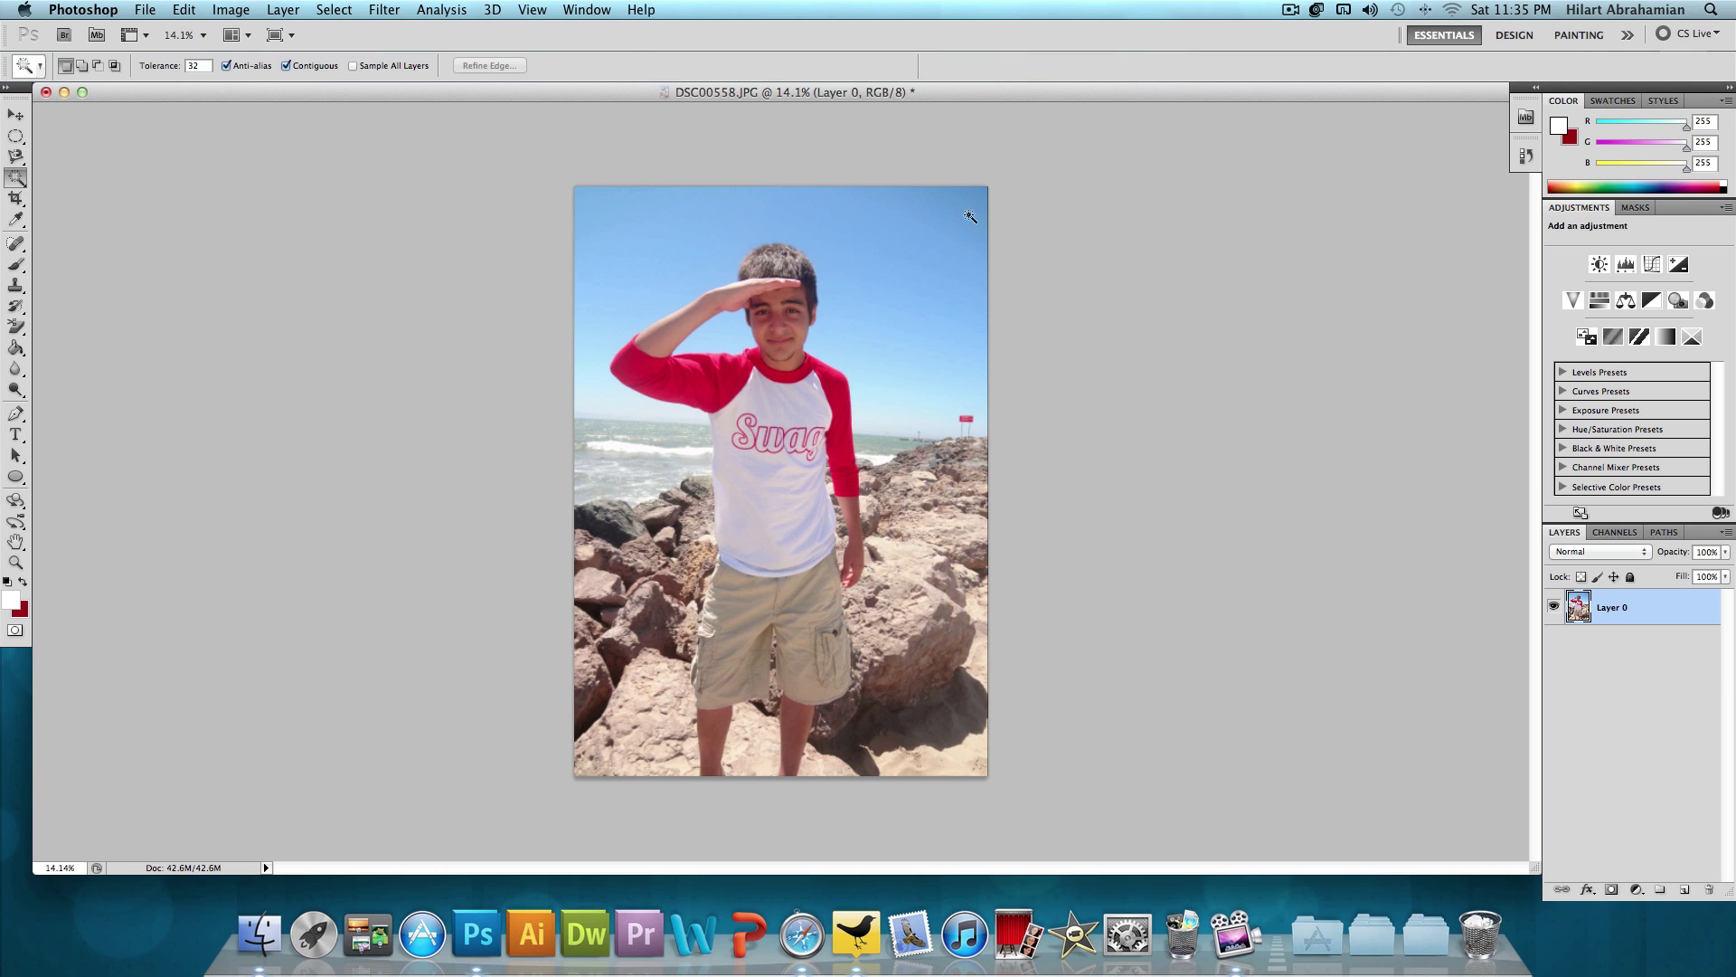
{"action": "left_click", "coordinate": [864, 226]}
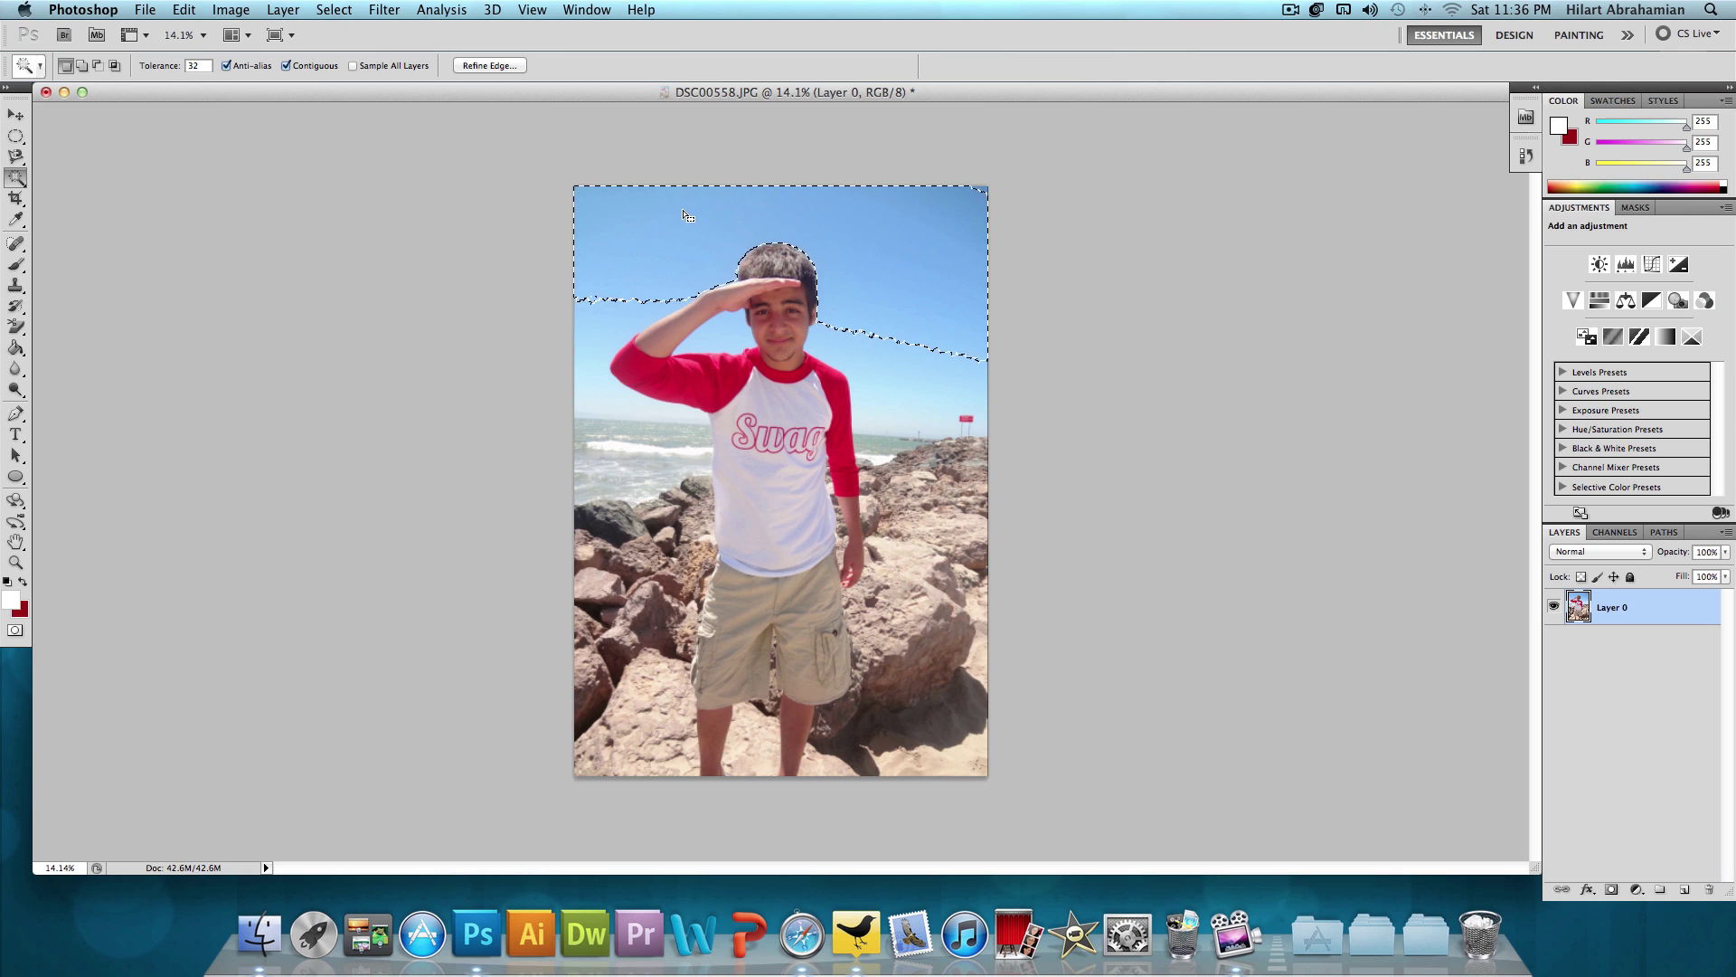
{"action": "key", "text": "Delete"}
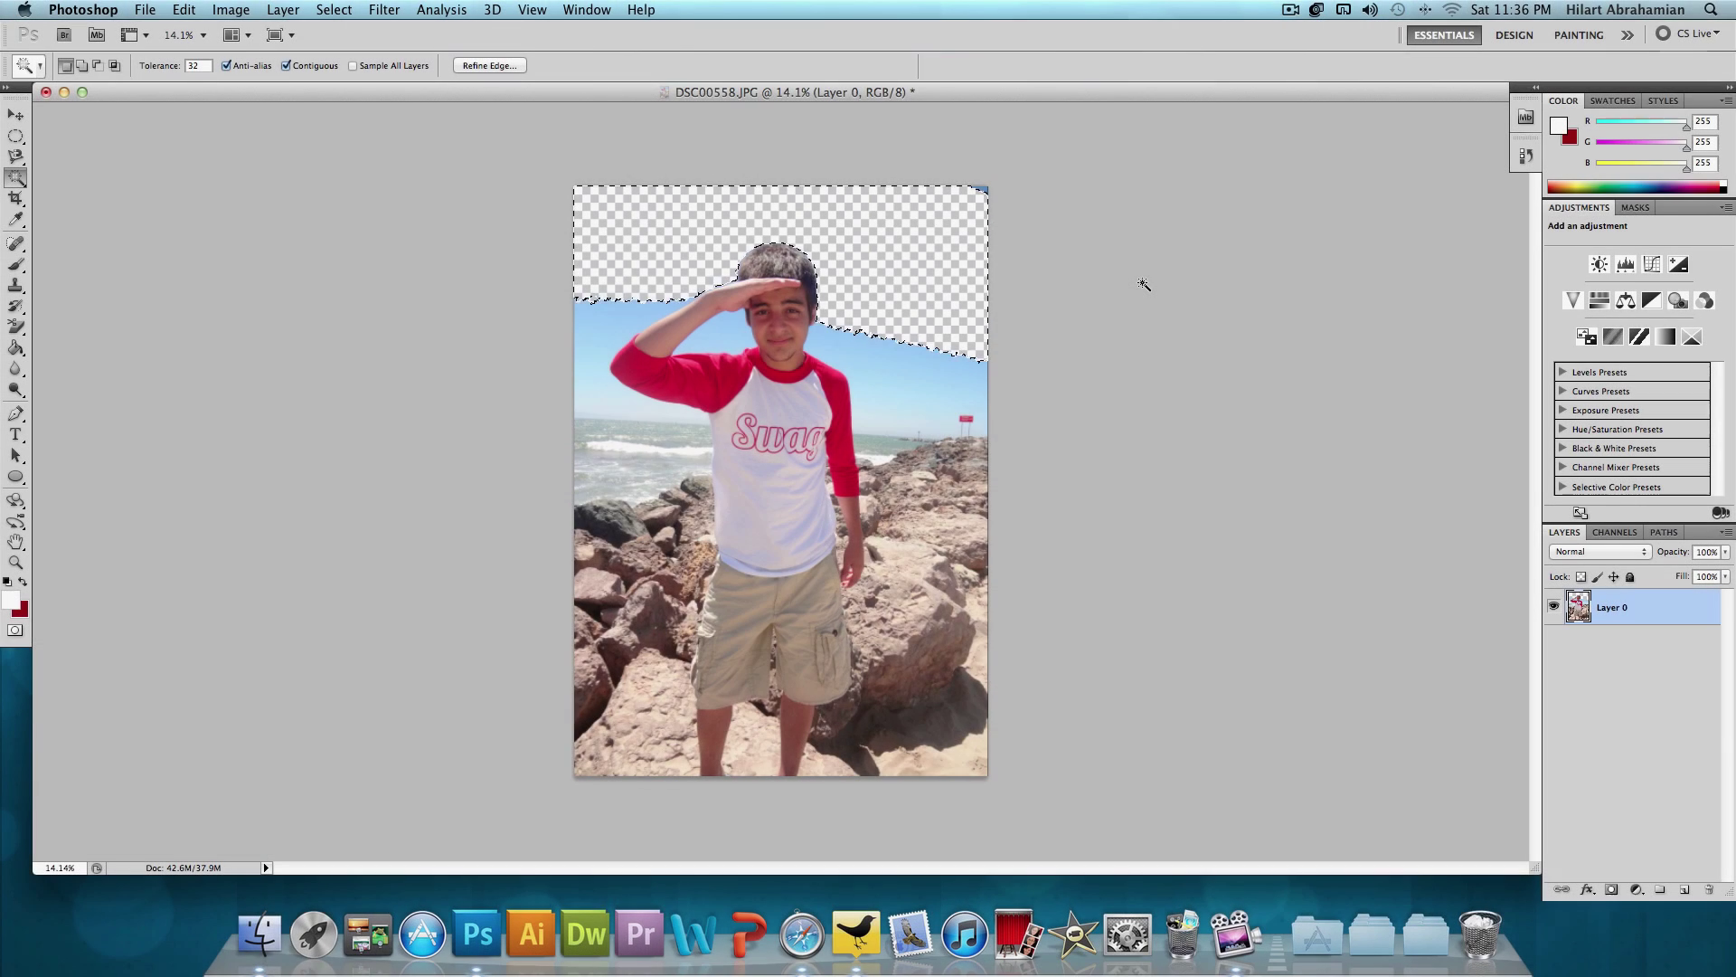
- Select the remaining sky and the distant sea around the boy with the Quick Selection Tool, delete them and deselect
{"action": "left_click", "coordinate": [13, 180]}
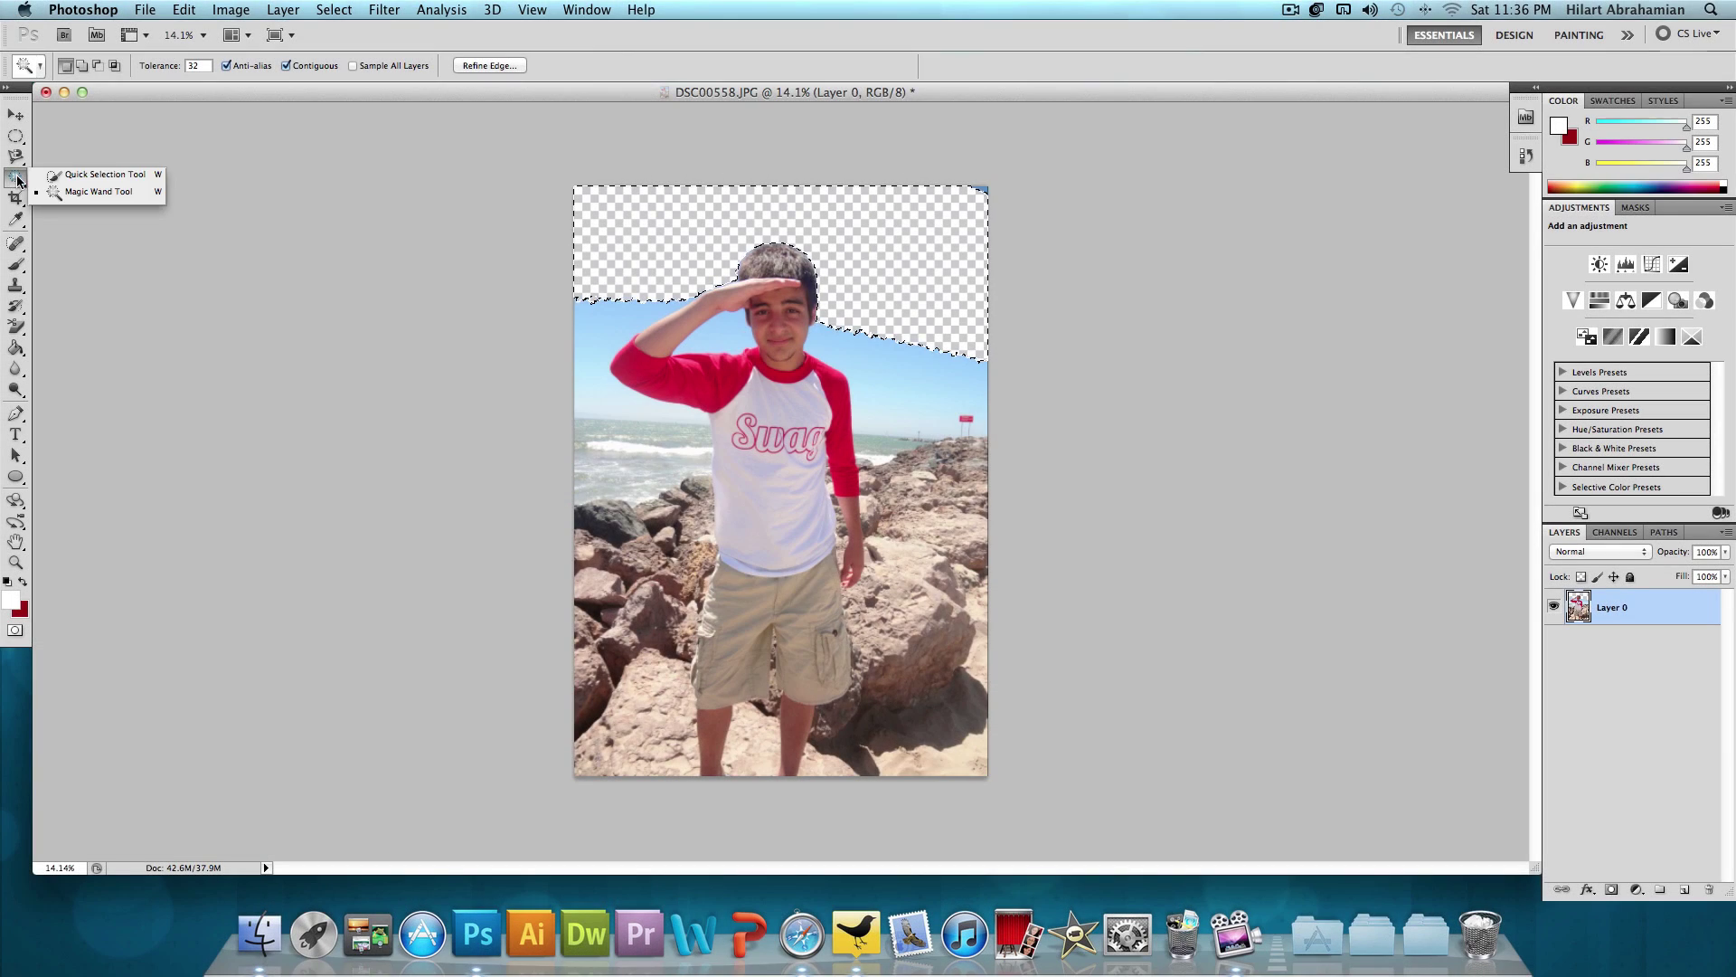
{"action": "left_click", "coordinate": [85, 177]}
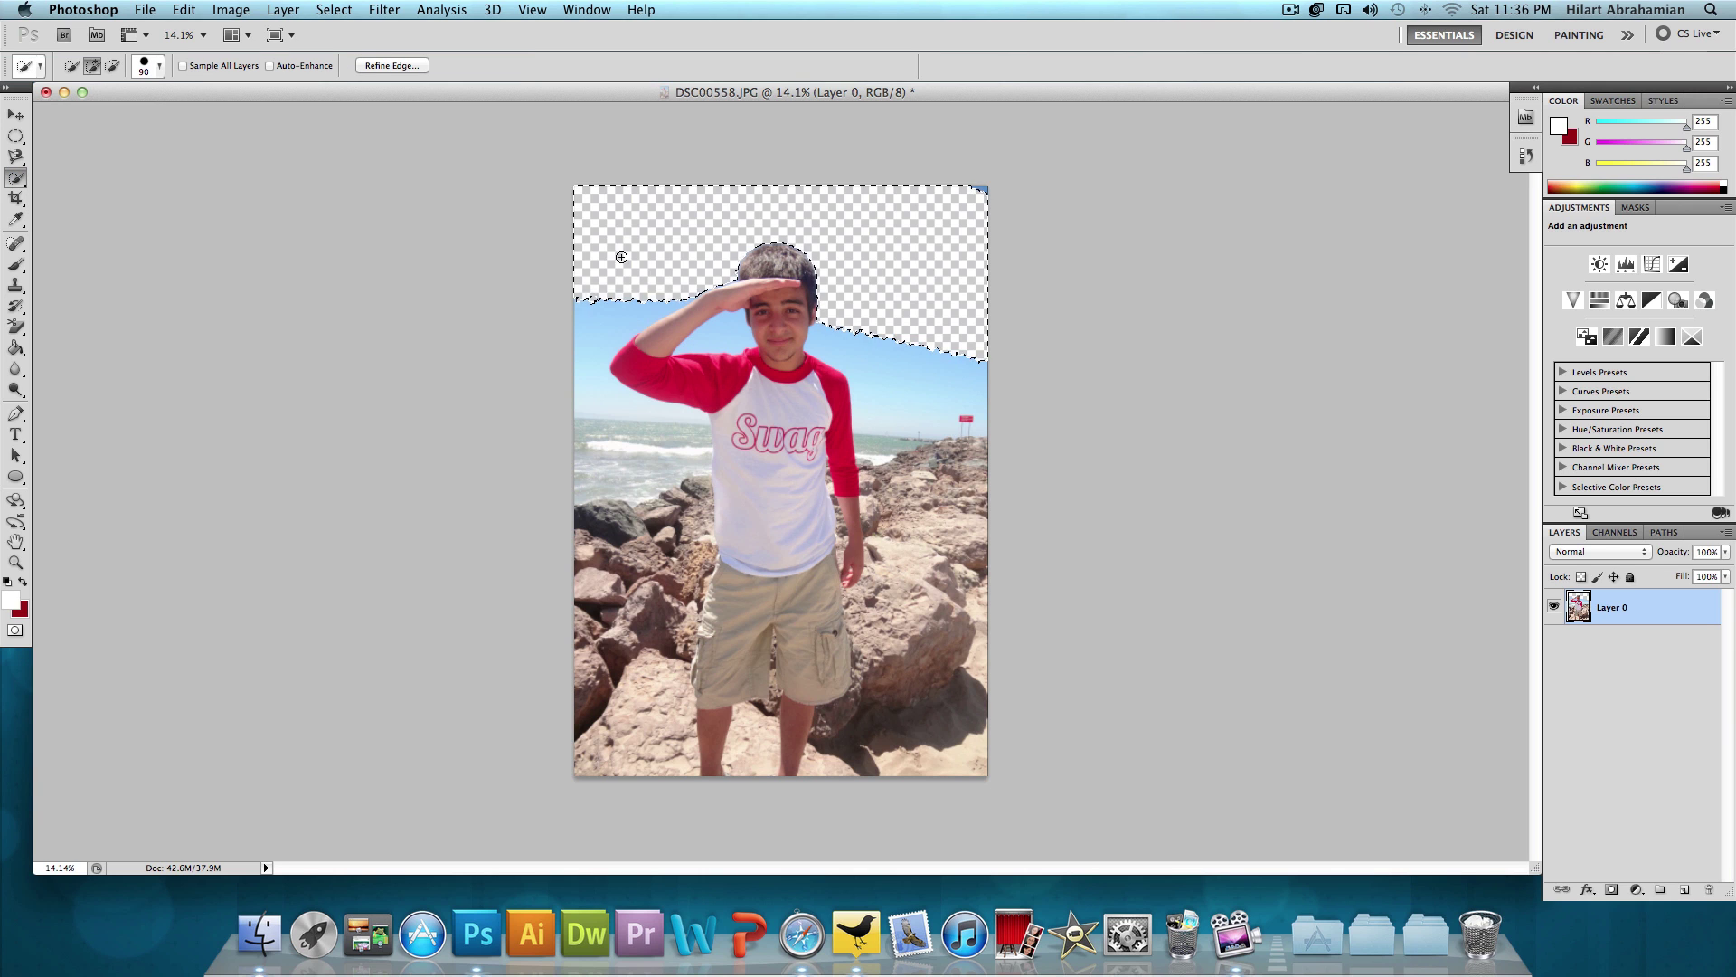
{"action": "scroll", "coordinate": [847, 363], "scroll_direction": "up", "scroll_amount": 3}
{"action": "scroll", "coordinate": [848, 362], "scroll_direction": "up", "scroll_amount": 1}
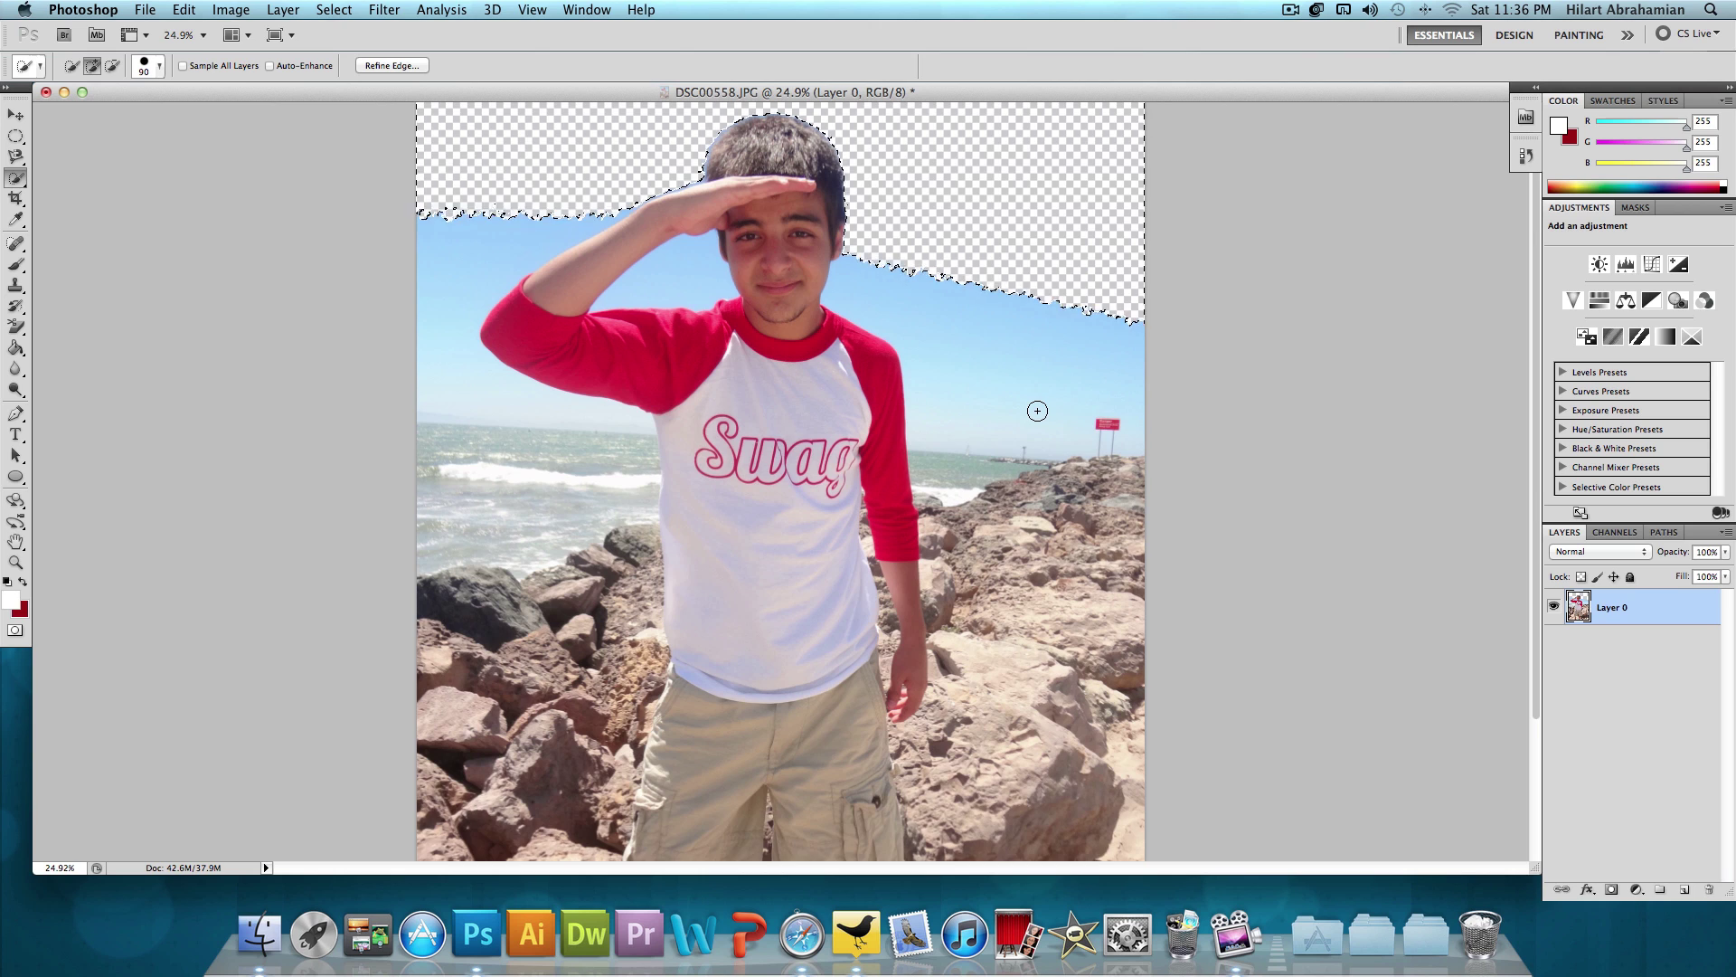
{"action": "scroll", "coordinate": [1037, 409], "scroll_direction": "up", "scroll_amount": 3}
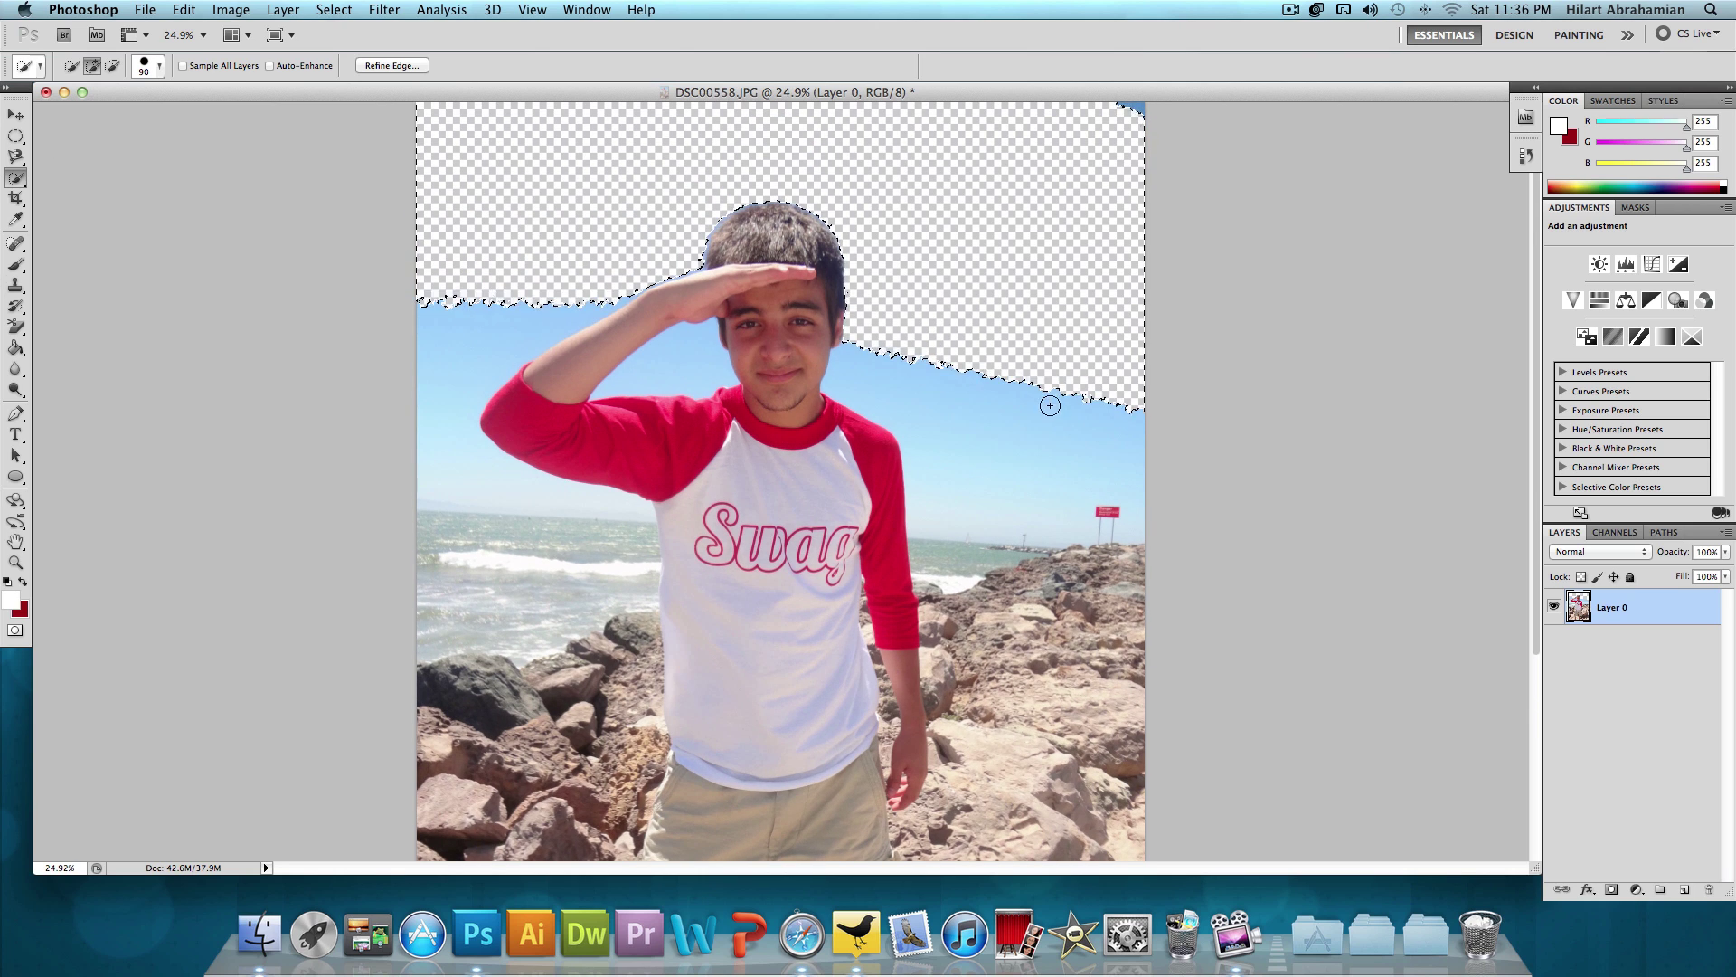
{"action": "left_click", "coordinate": [1113, 432]}
{"action": "mouse_move", "coordinate": [1103, 403]}
{"action": "left_mouse_down"}
{"action": "mouse_move", "coordinate": [1044, 447]}
{"action": "mouse_move", "coordinate": [1126, 438]}
{"action": "left_mouse_up"}
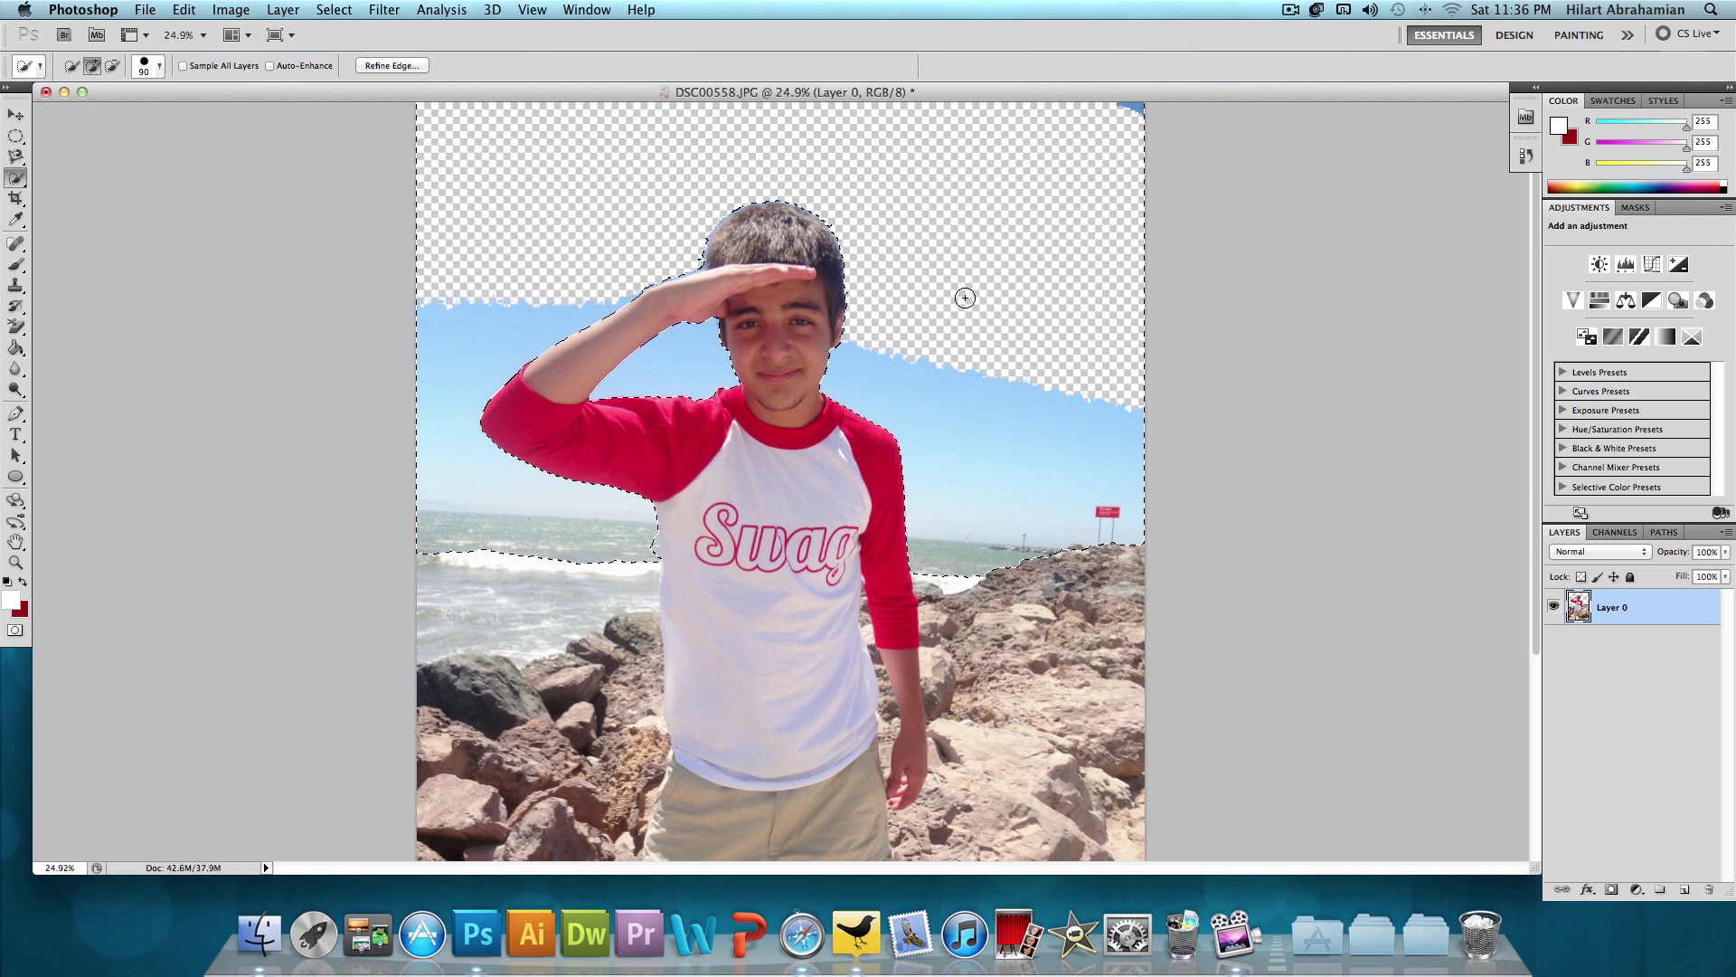
{"action": "key", "text": "Delete"}
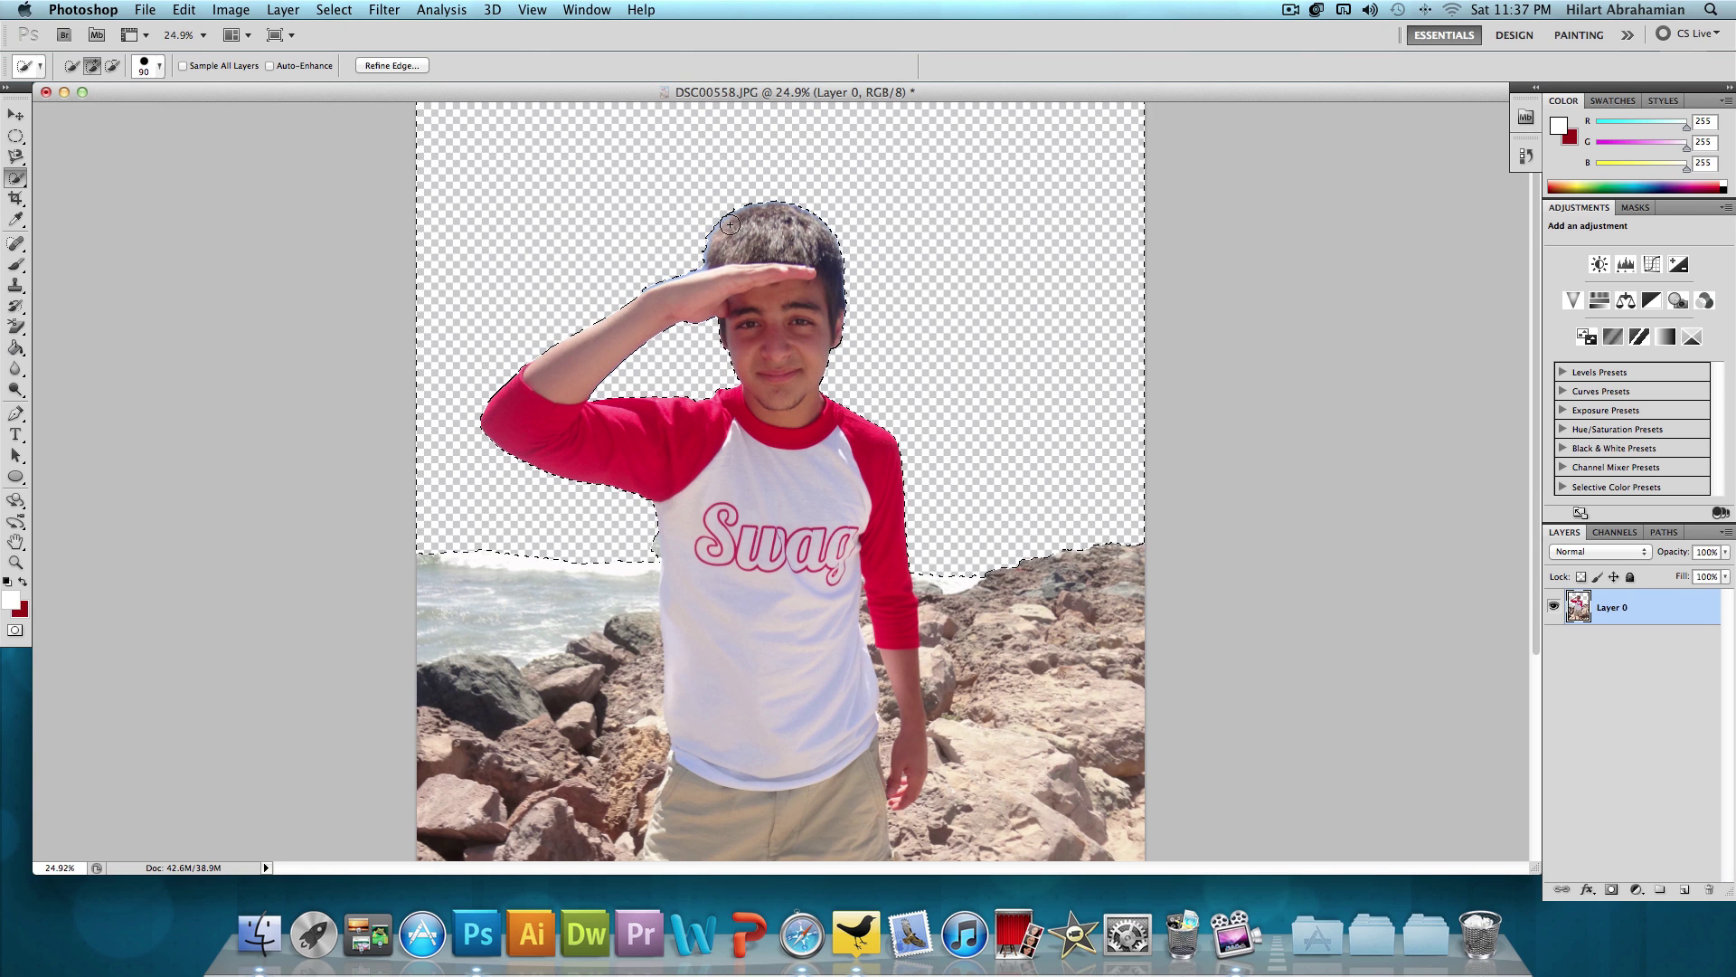
{"action": "key", "text": "super+d"}
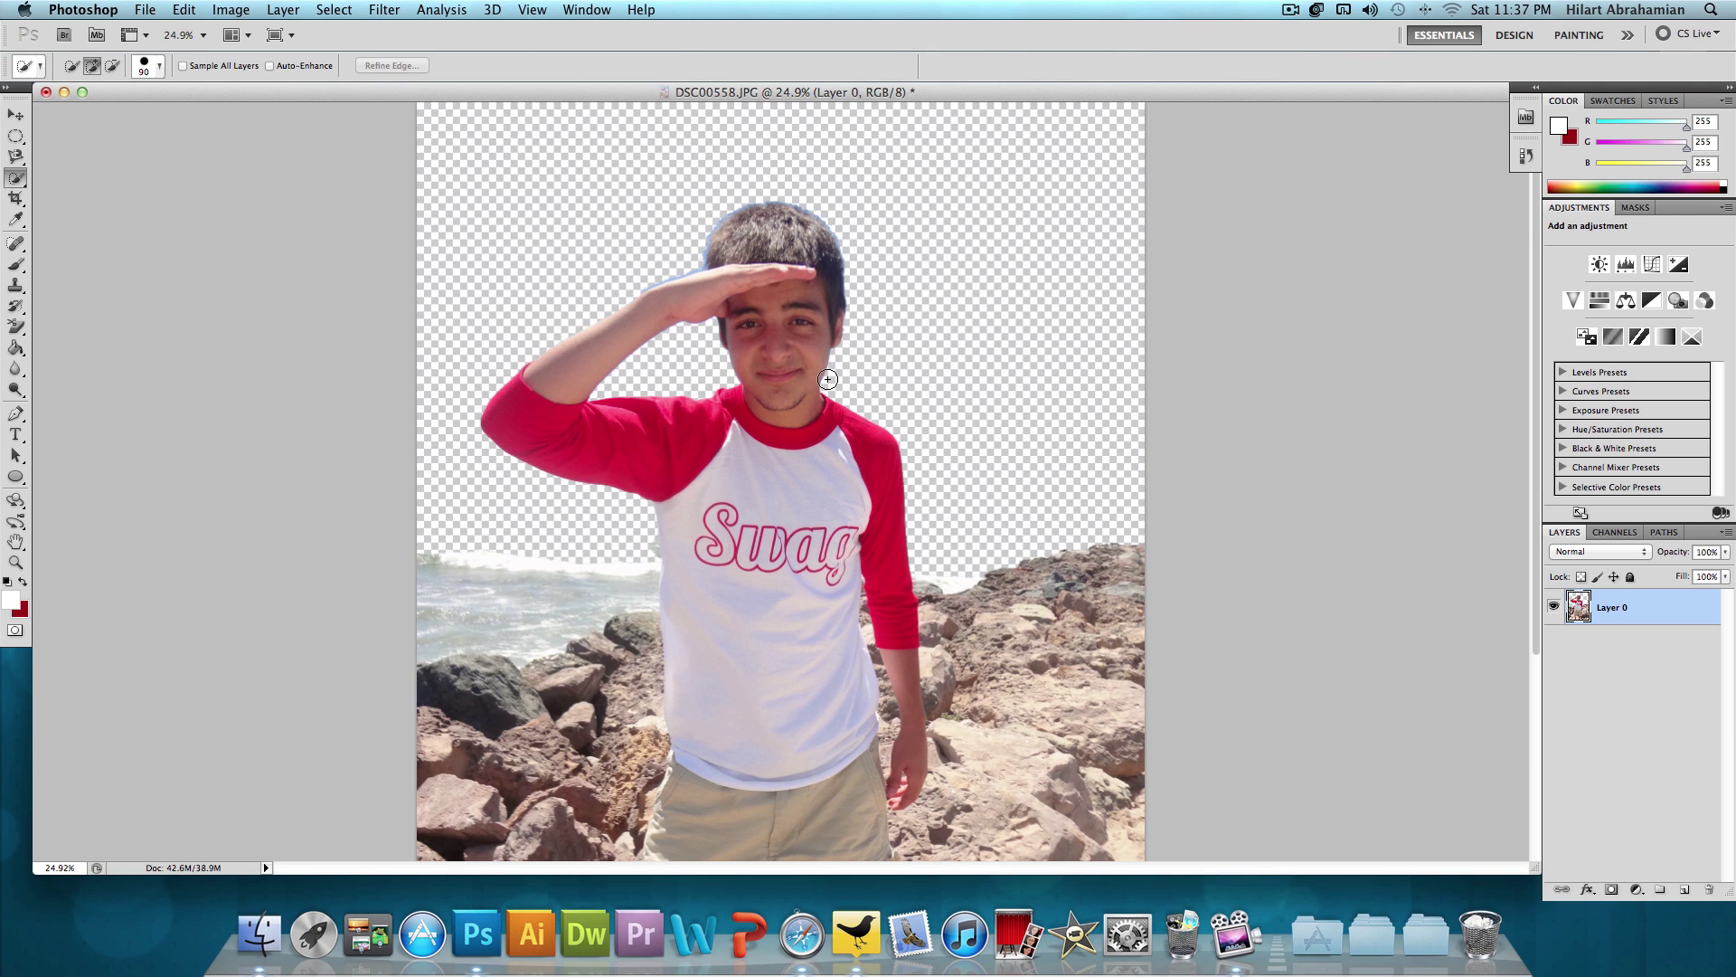
- Load Layer 0's outline as a selection and open Refine Edge, with its dialog moved clear of the photo
{"action": "key", "text": "super"}
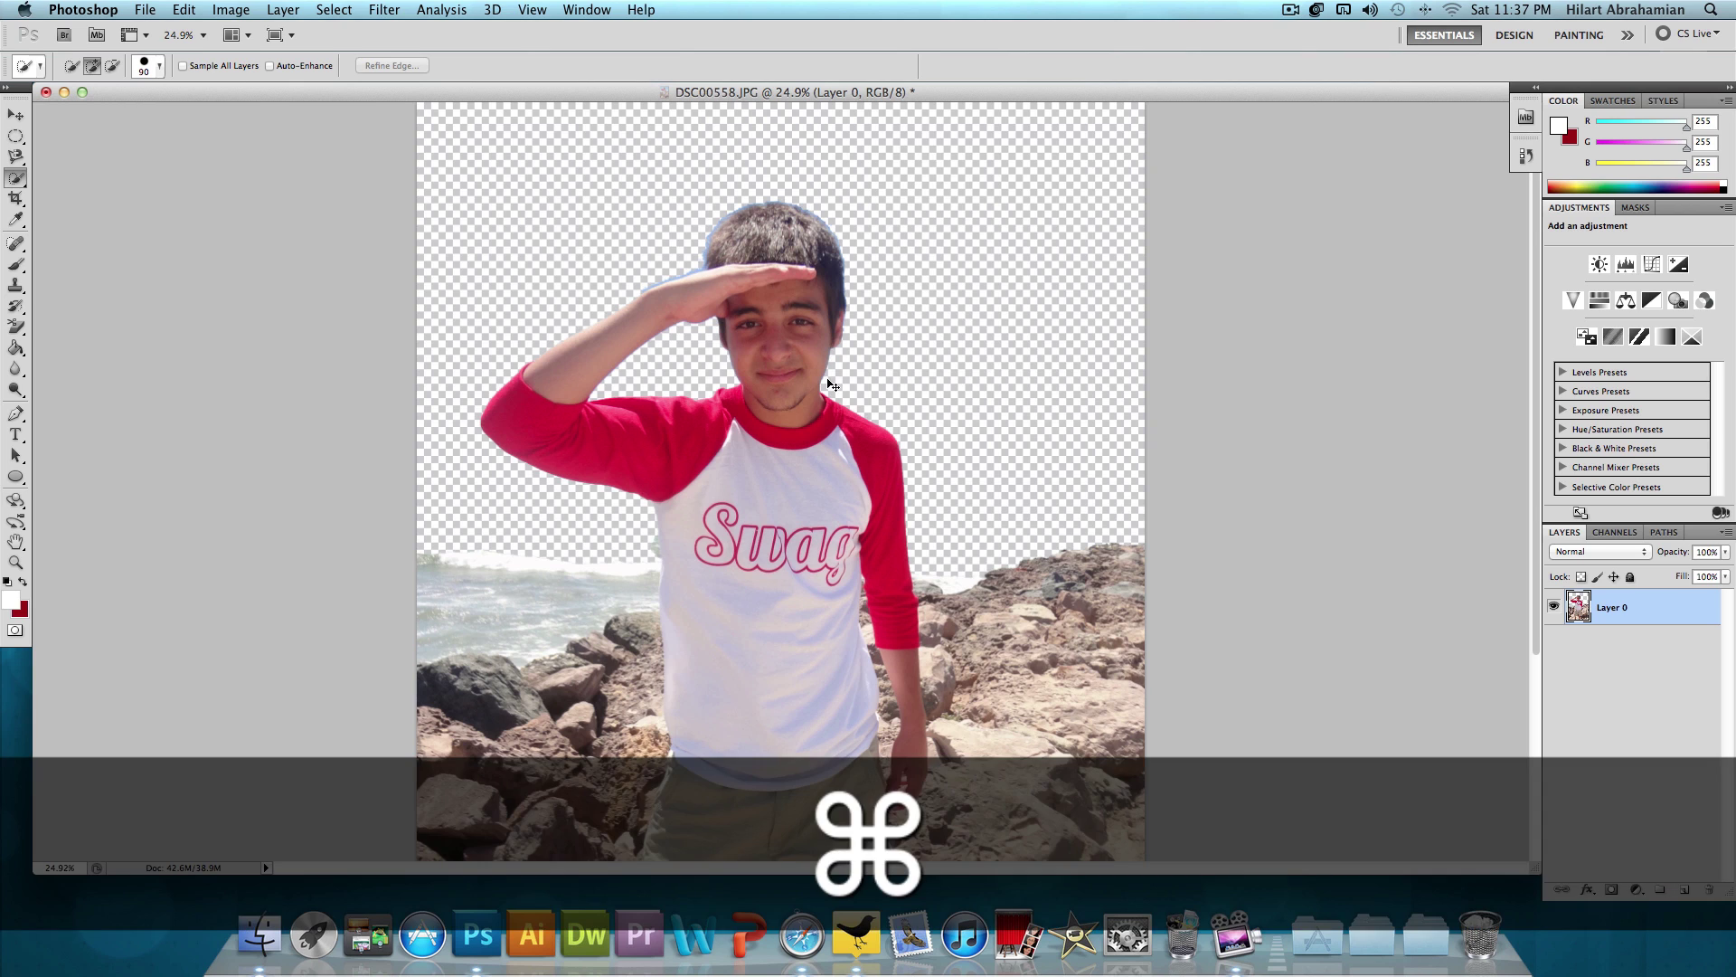
{"action": "left_click", "coordinate": [1587, 612], "text": "super"}
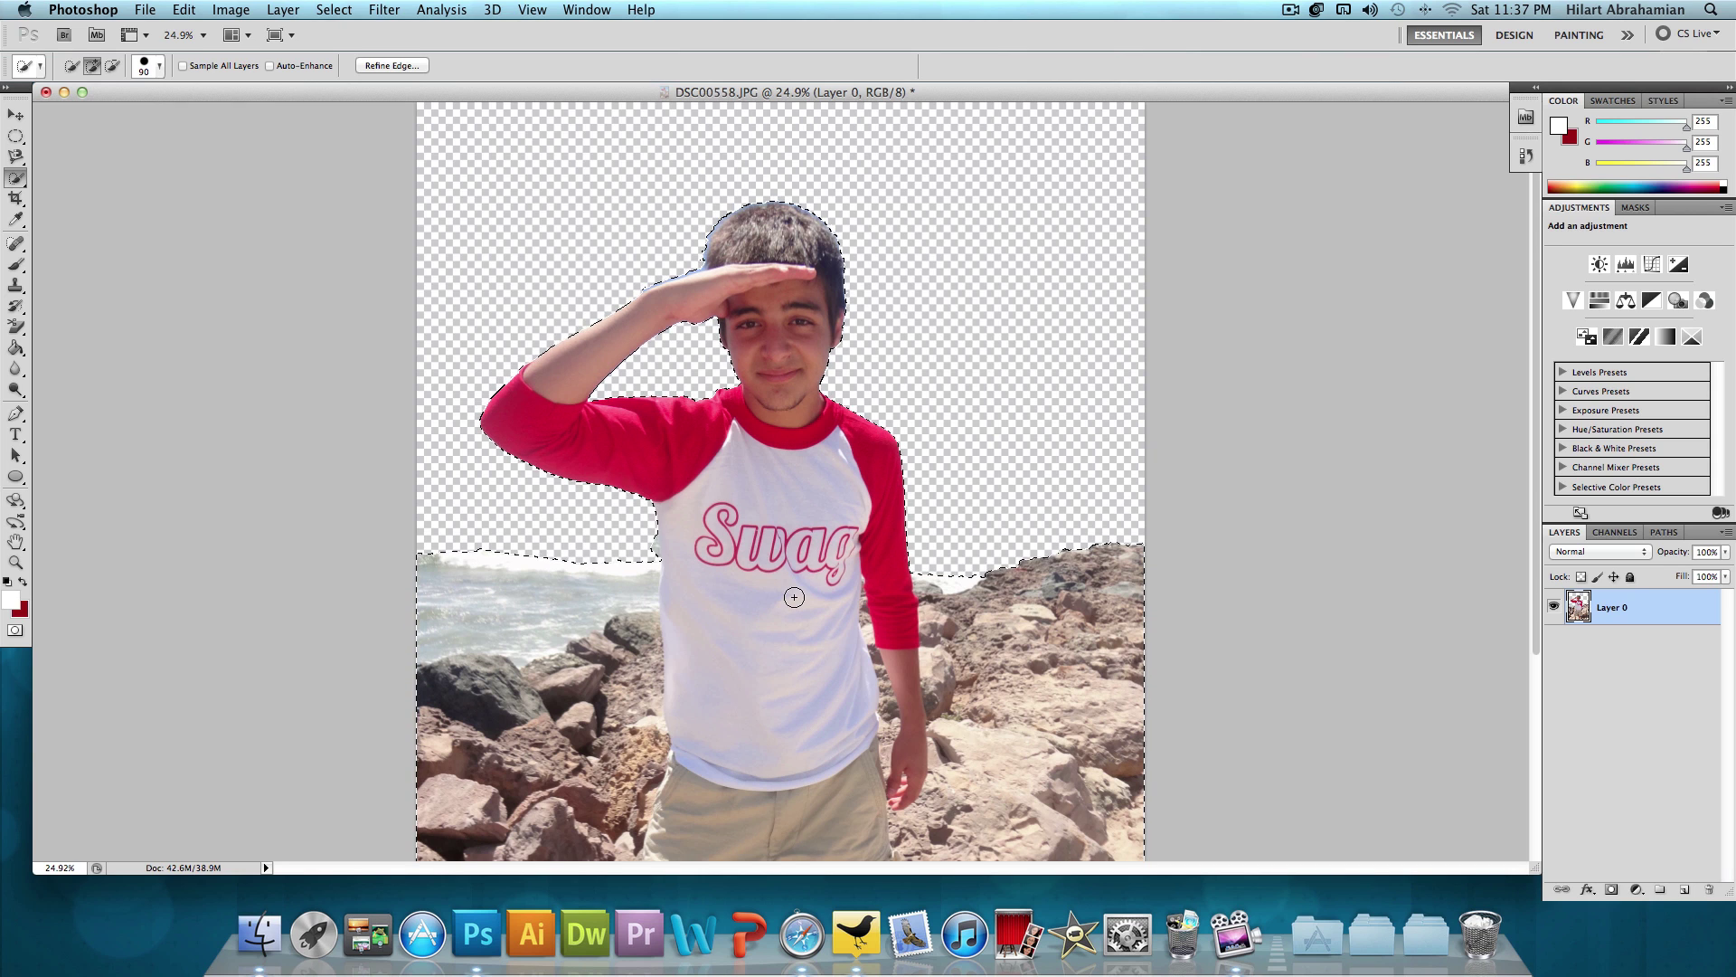
{"action": "left_click", "coordinate": [392, 65]}
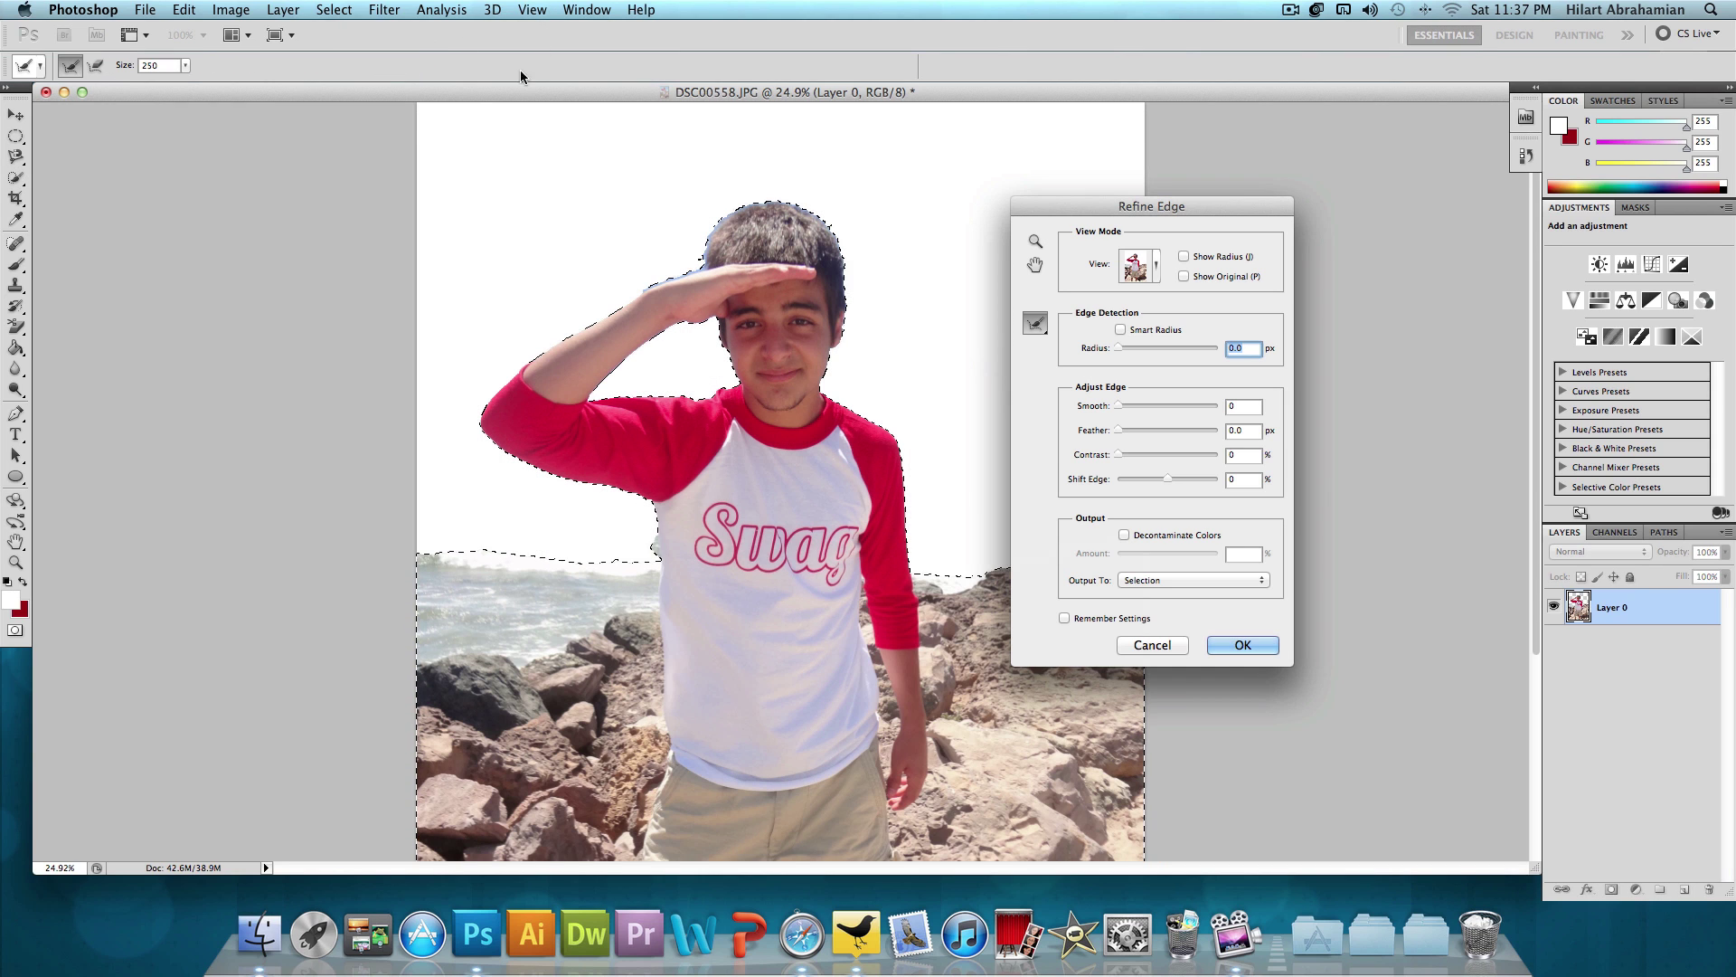
{"action": "left_click_drag", "start_coordinate": [1117, 206], "coordinate": [1288, 133]}
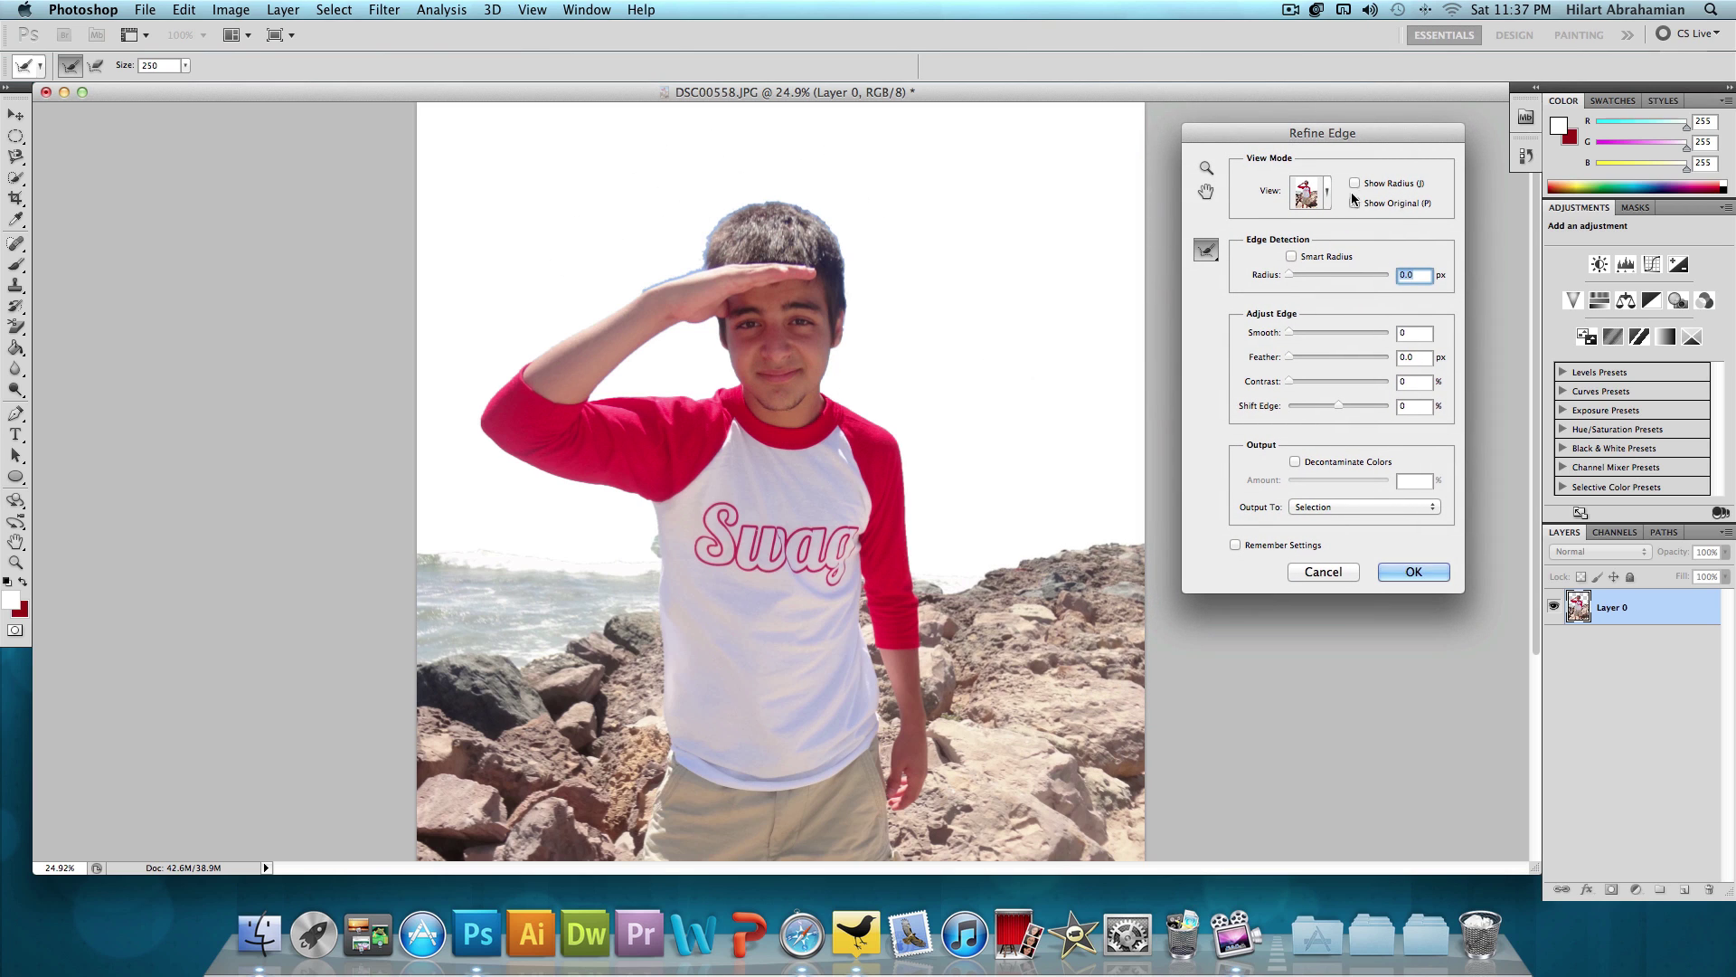
- Enable Smart Radius in Refine Edge, set Smooth to 5 and Feather to 7.5 px, and inspect the raised arm's edge up close
{"action": "left_click", "coordinate": [1317, 185]}
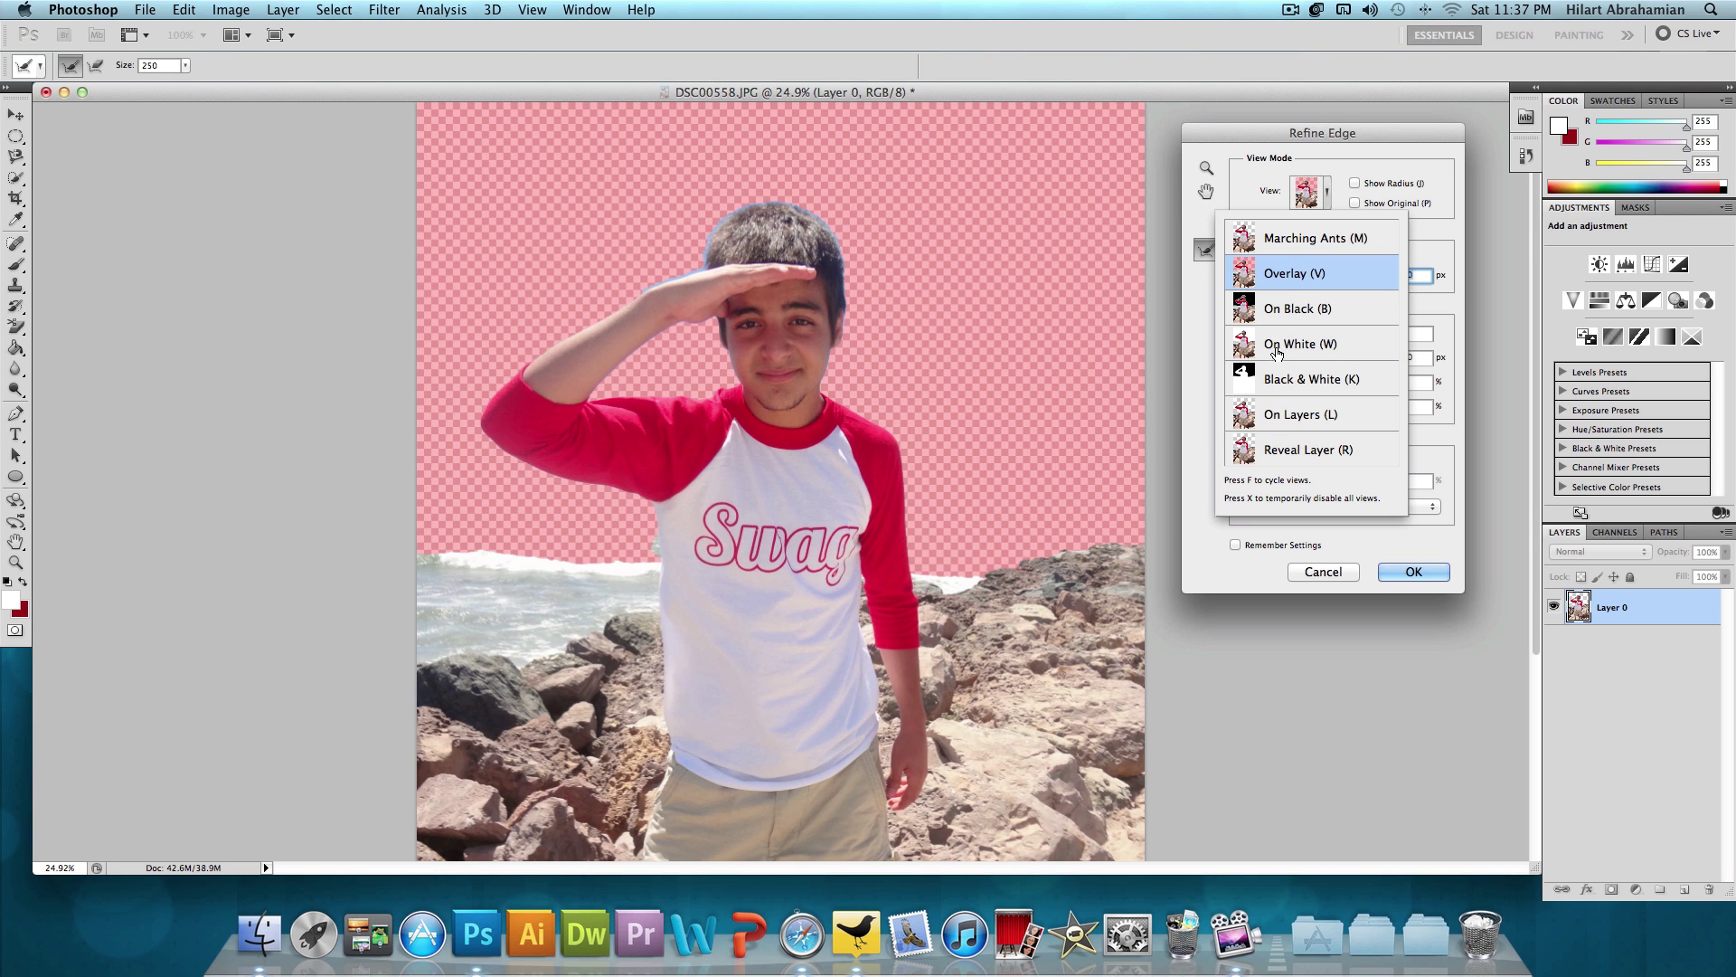
{"action": "left_click", "coordinate": [1326, 197]}
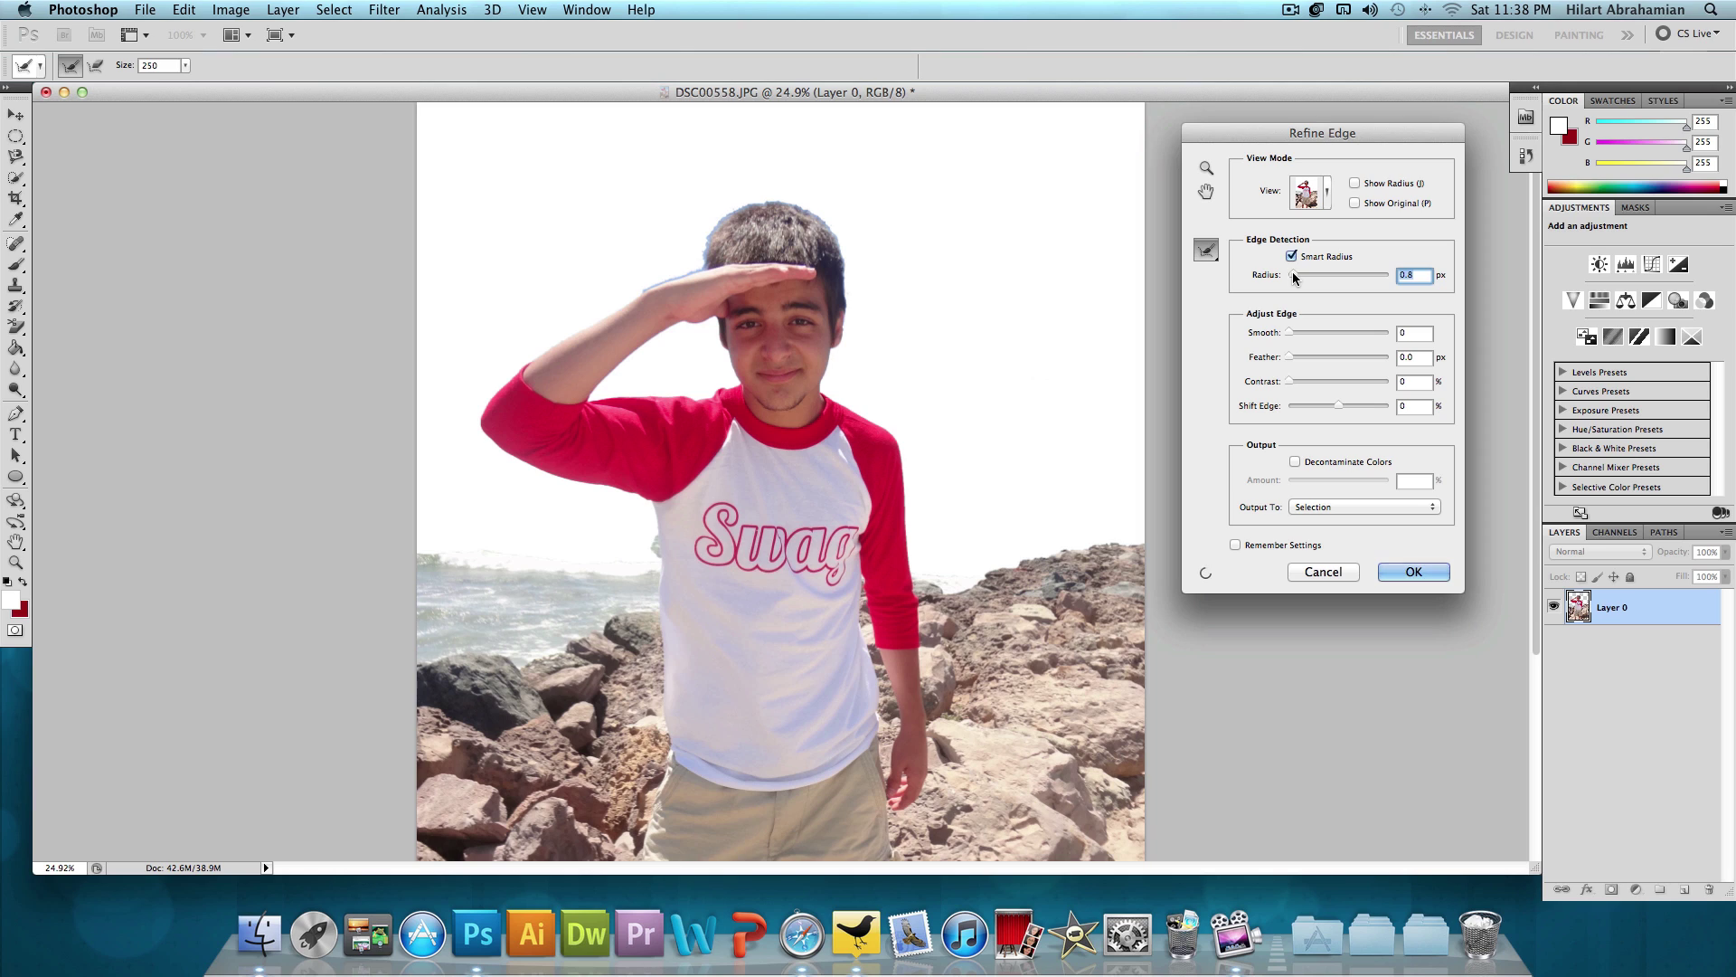
{"action": "left_click_drag", "start_coordinate": [1297, 276], "coordinate": [1295, 337]}
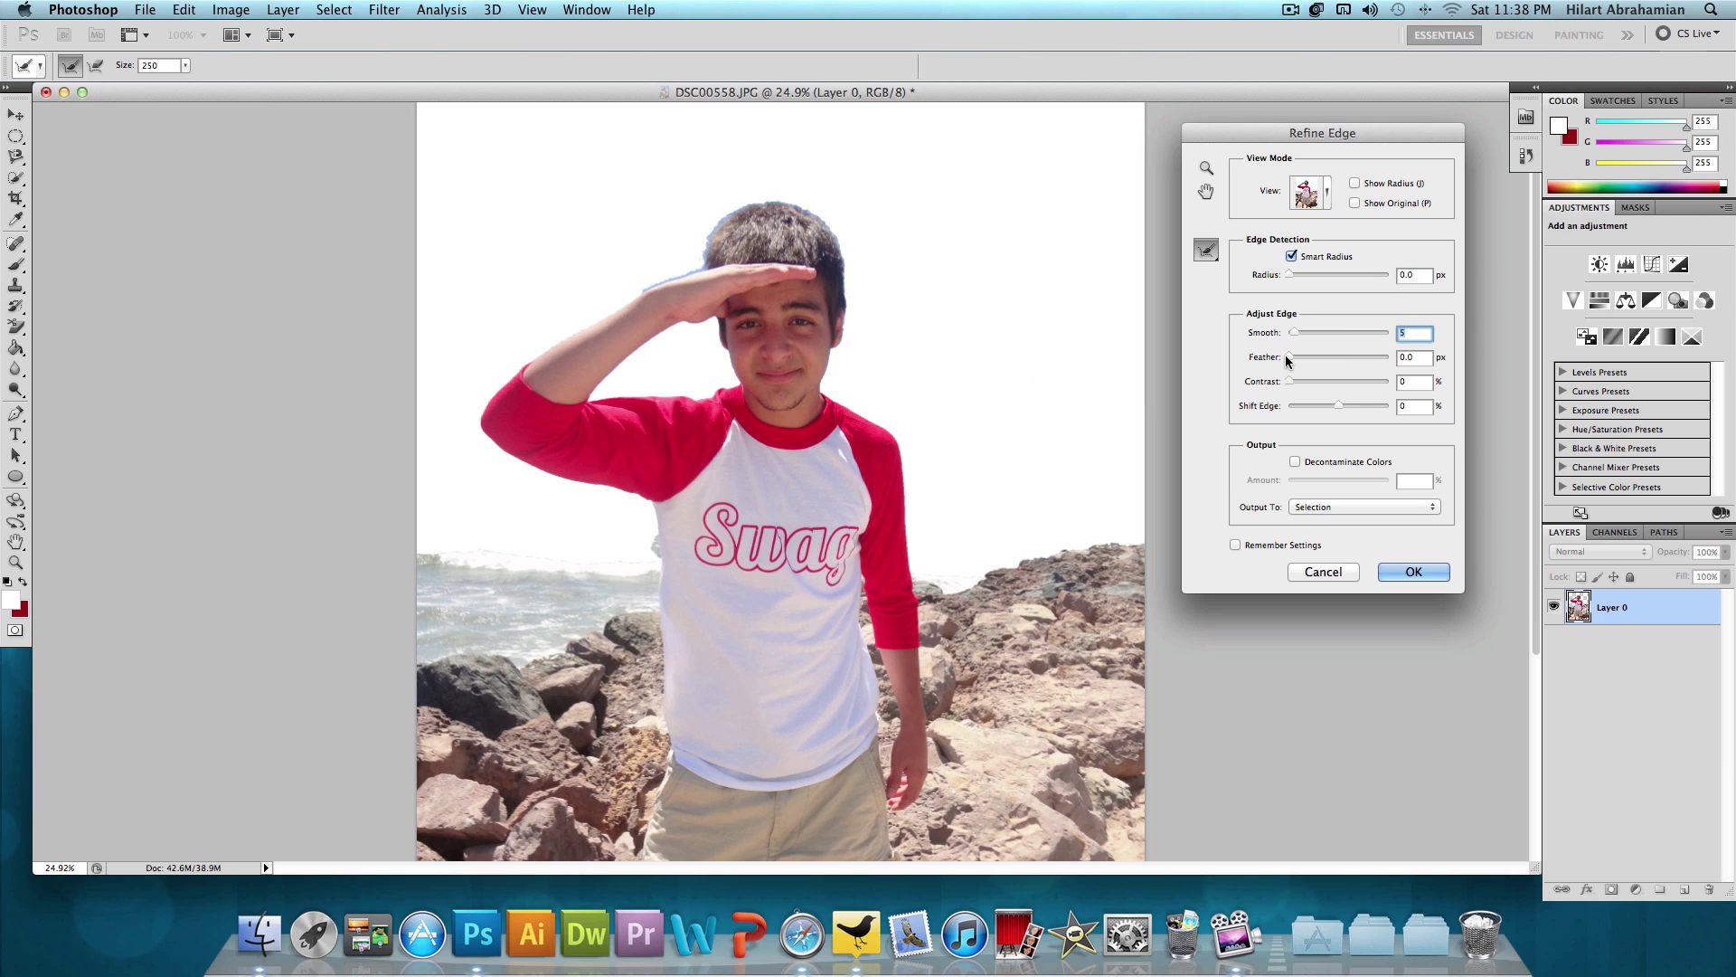
{"action": "left_click_drag", "start_coordinate": [1288, 360], "coordinate": [1323, 361]}
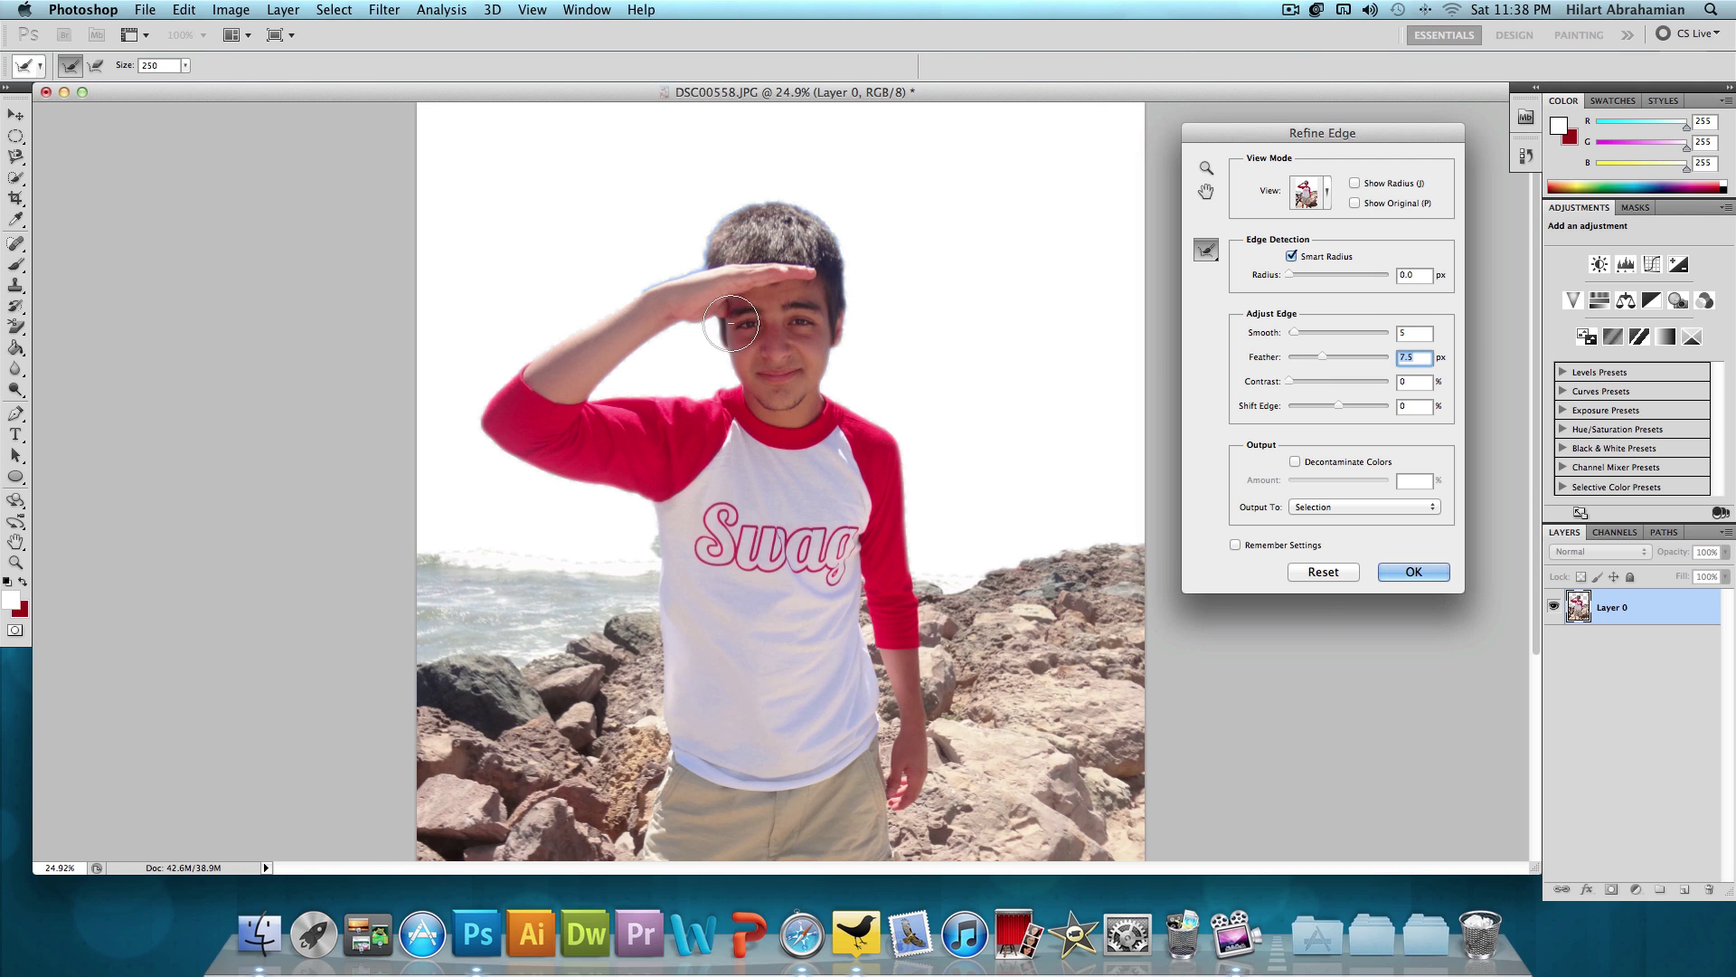
{"action": "scroll", "coordinate": [768, 326], "scroll_direction": "up", "scroll_amount": 2}
{"action": "scroll", "coordinate": [591, 321], "scroll_direction": "up", "scroll_amount": 8}
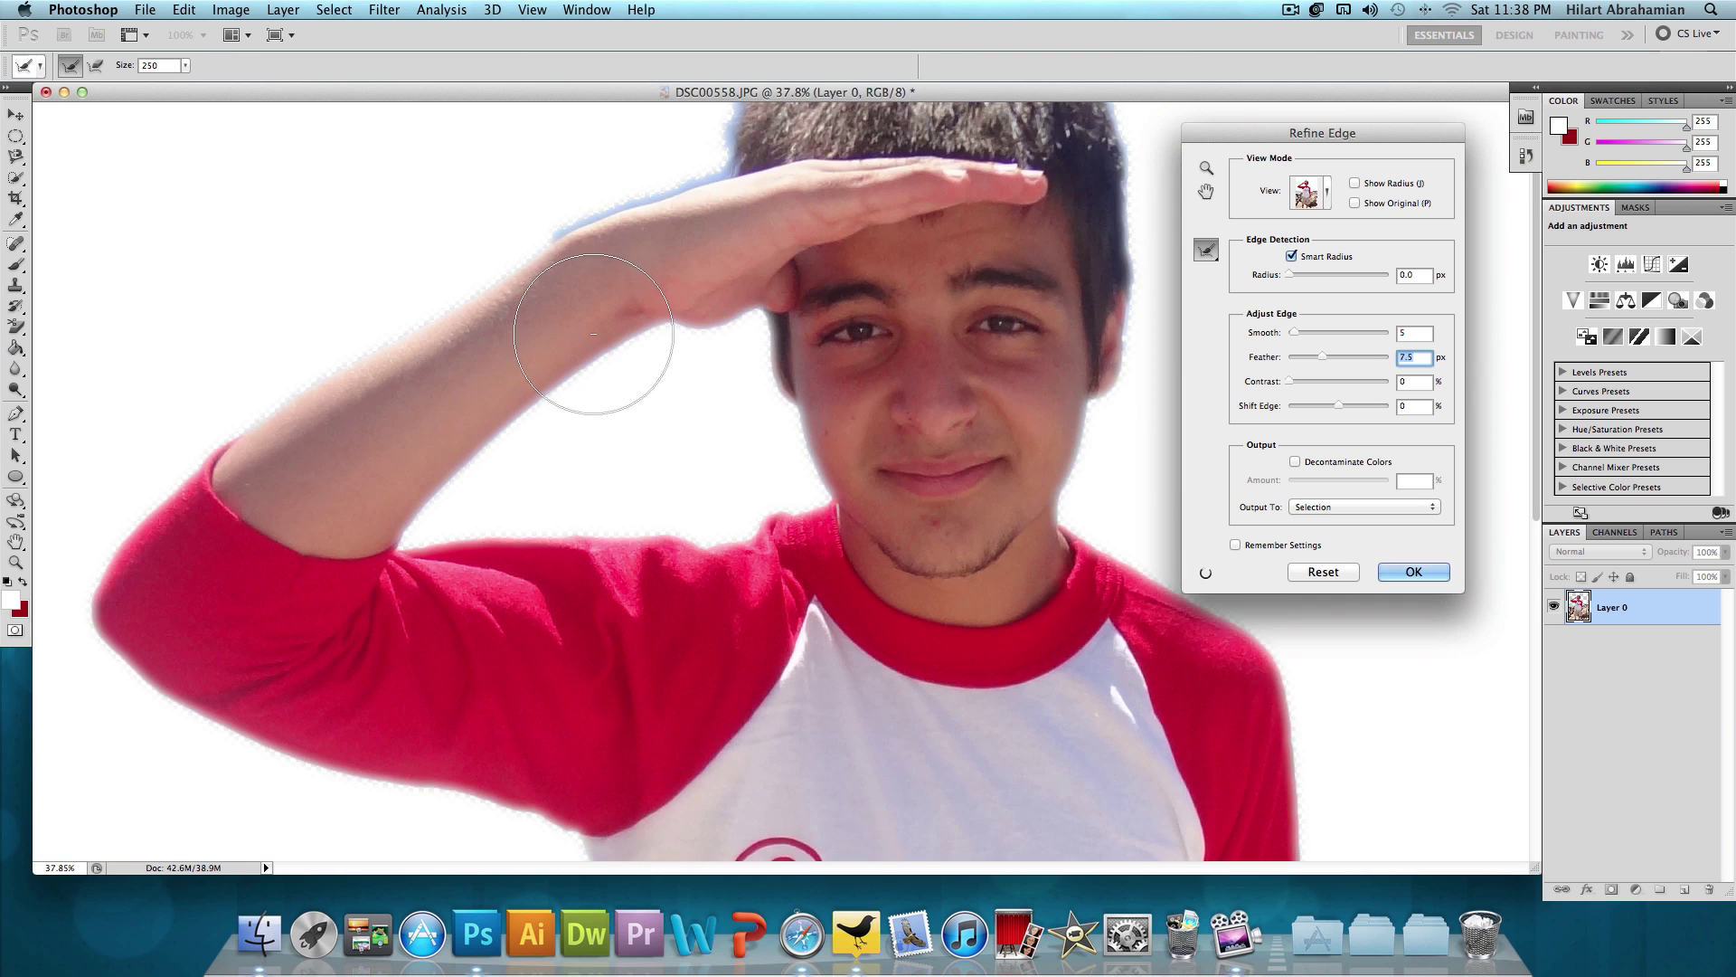
{"action": "scroll", "coordinate": [738, 342], "scroll_direction": "up", "scroll_amount": 4}
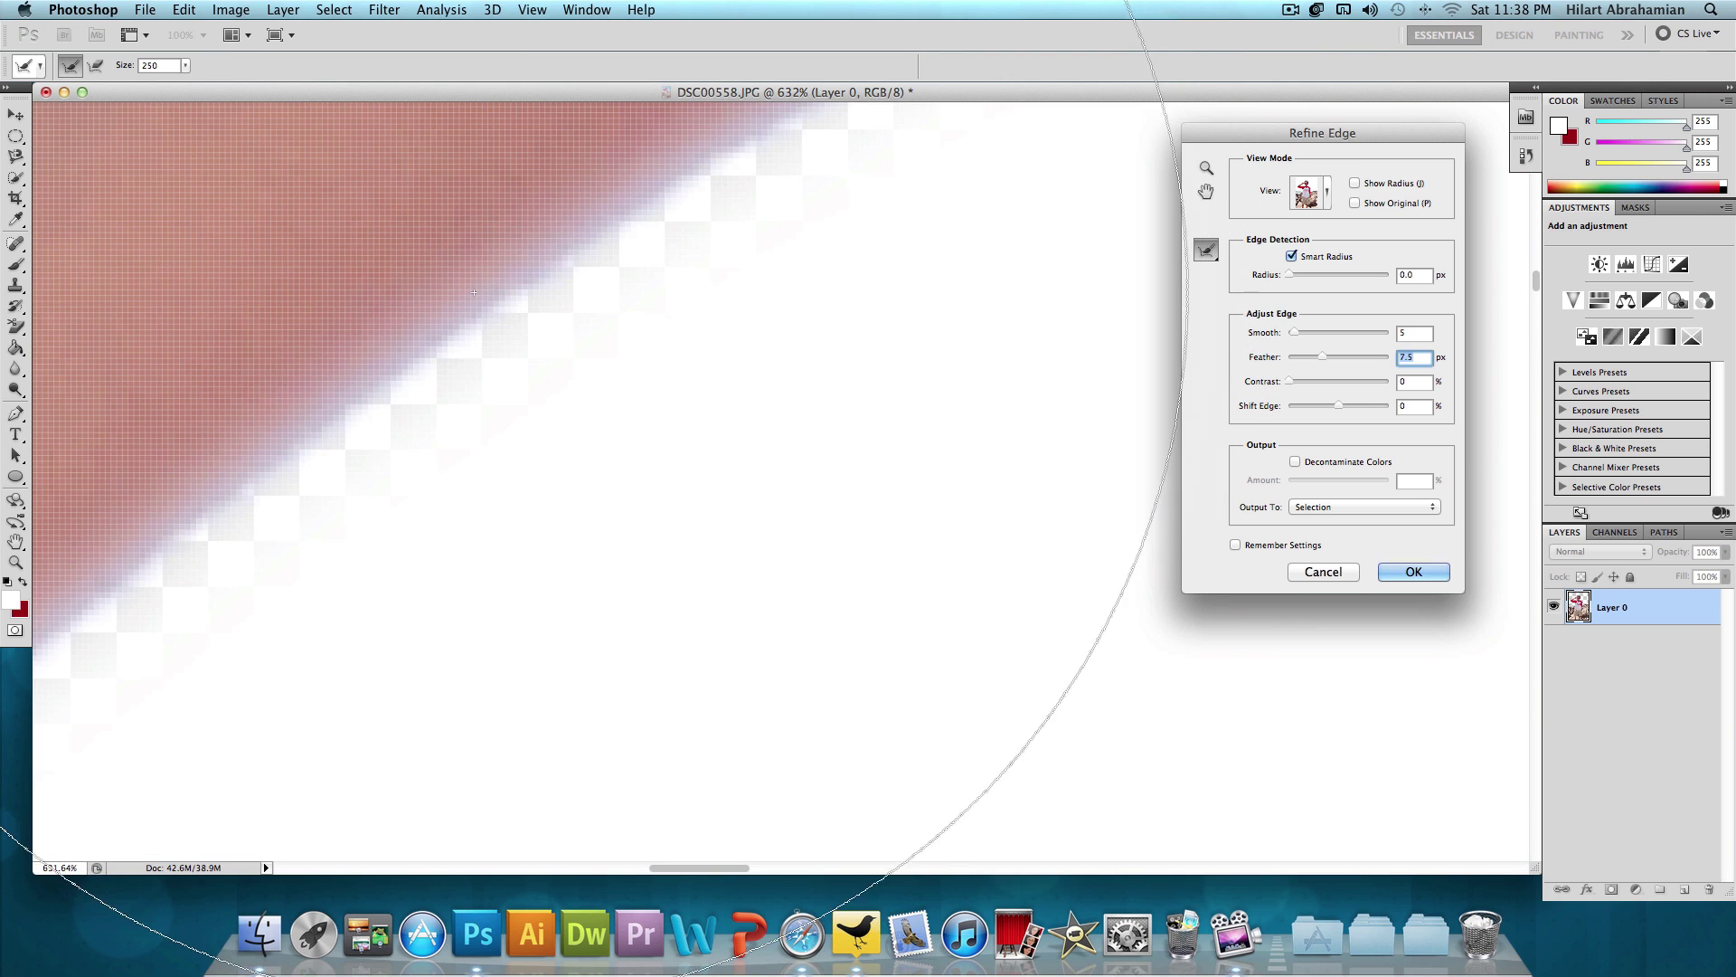
{"action": "scroll", "coordinate": [738, 342], "scroll_direction": "down", "scroll_amount": 15}
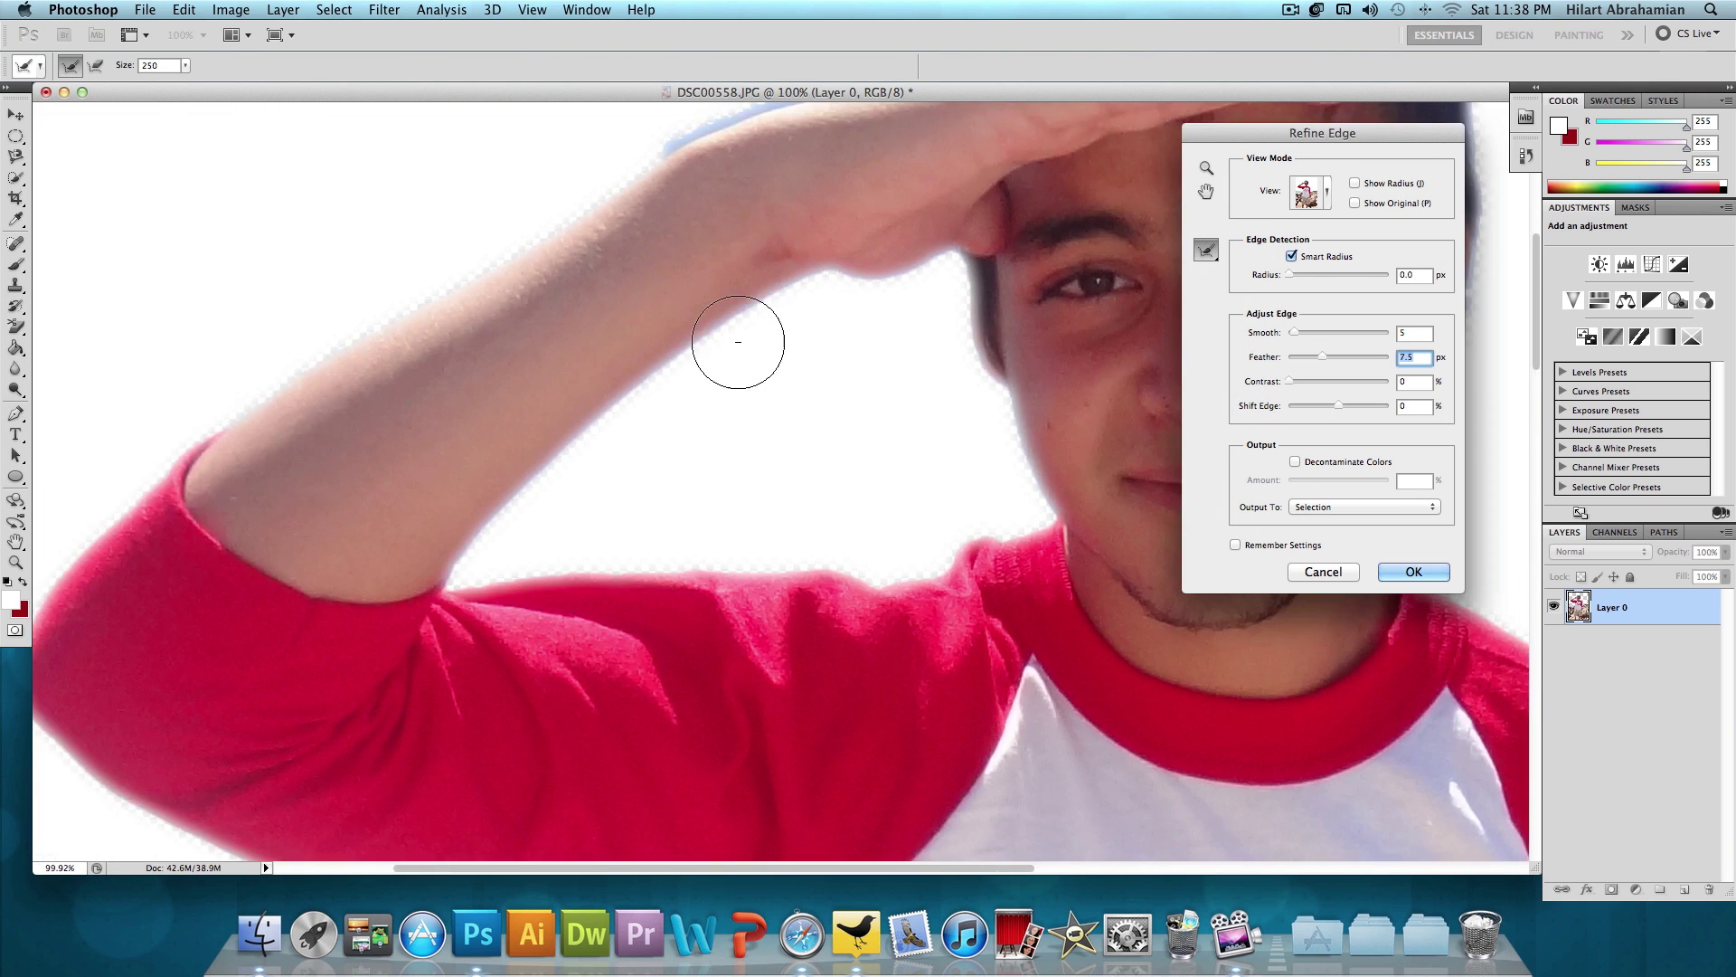
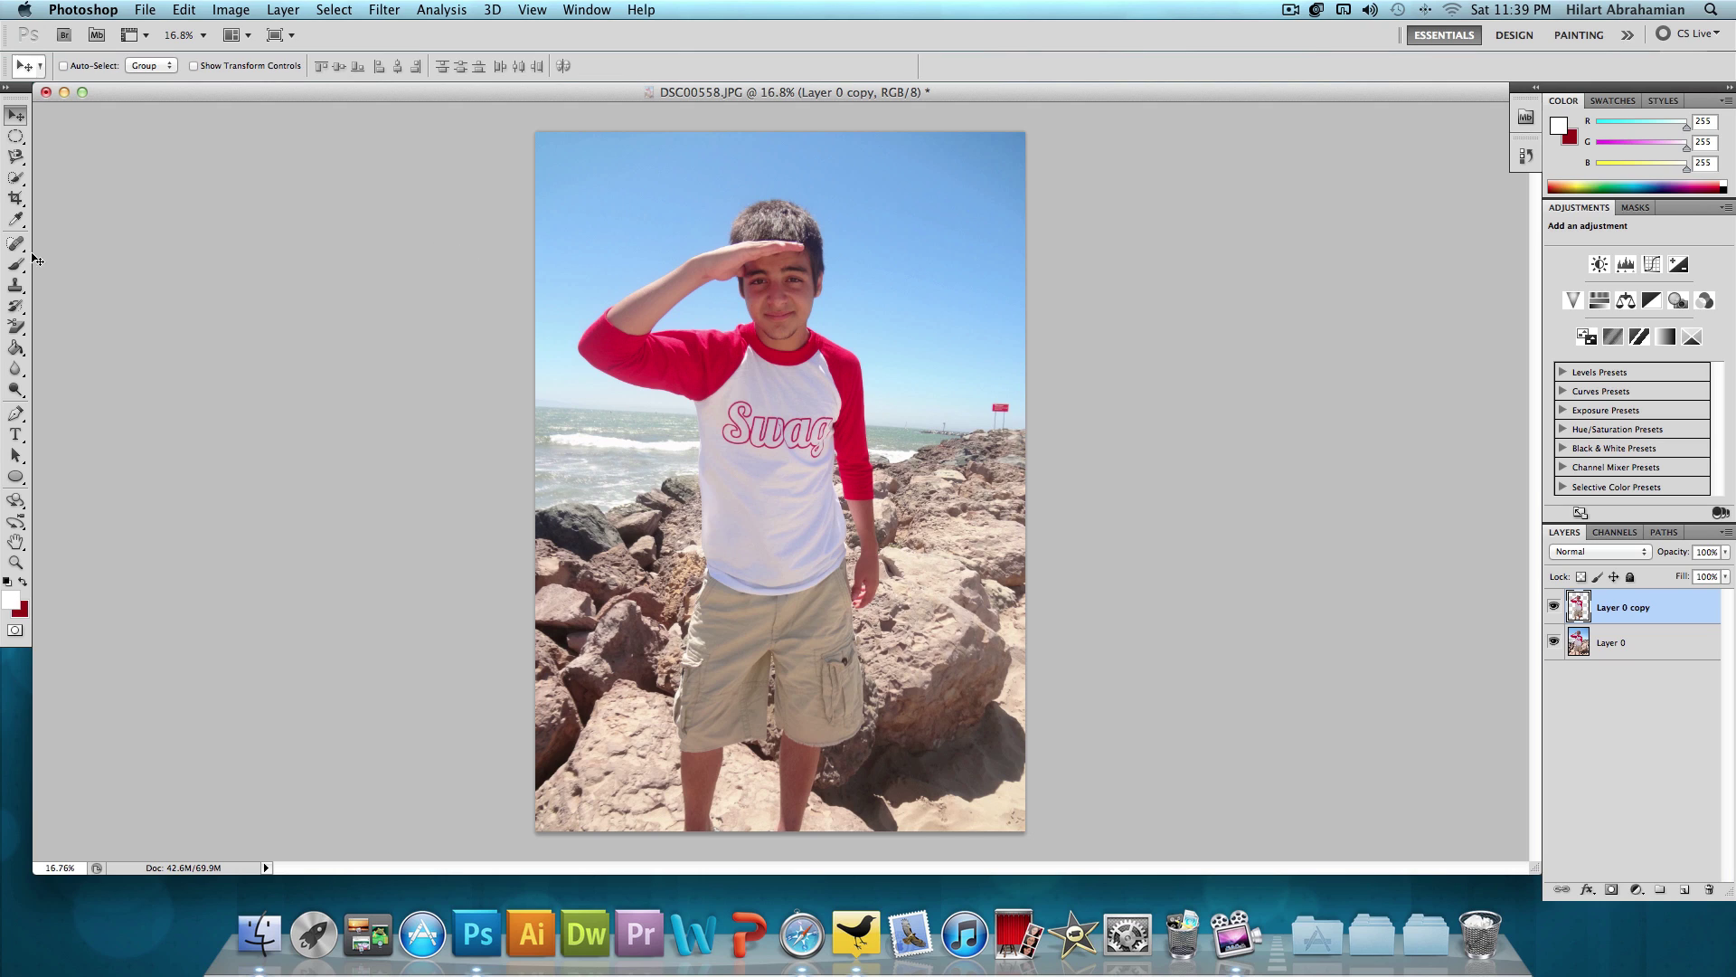
- Trace with the Magnetic Lasso Tool from the boy's shoulder past the collar, jaw and ear, removing the stray points across his forehead
{"action": "mouse_move", "coordinate": [15, 156]}
{"action": "left_mouse_down"}
{"action": "mouse_move", "coordinate": [172, 168]}
{"action": "mouse_move", "coordinate": [67, 162]}
{"action": "mouse_move", "coordinate": [104, 168]}
{"action": "mouse_move", "coordinate": [90, 188]}
{"action": "left_mouse_up"}
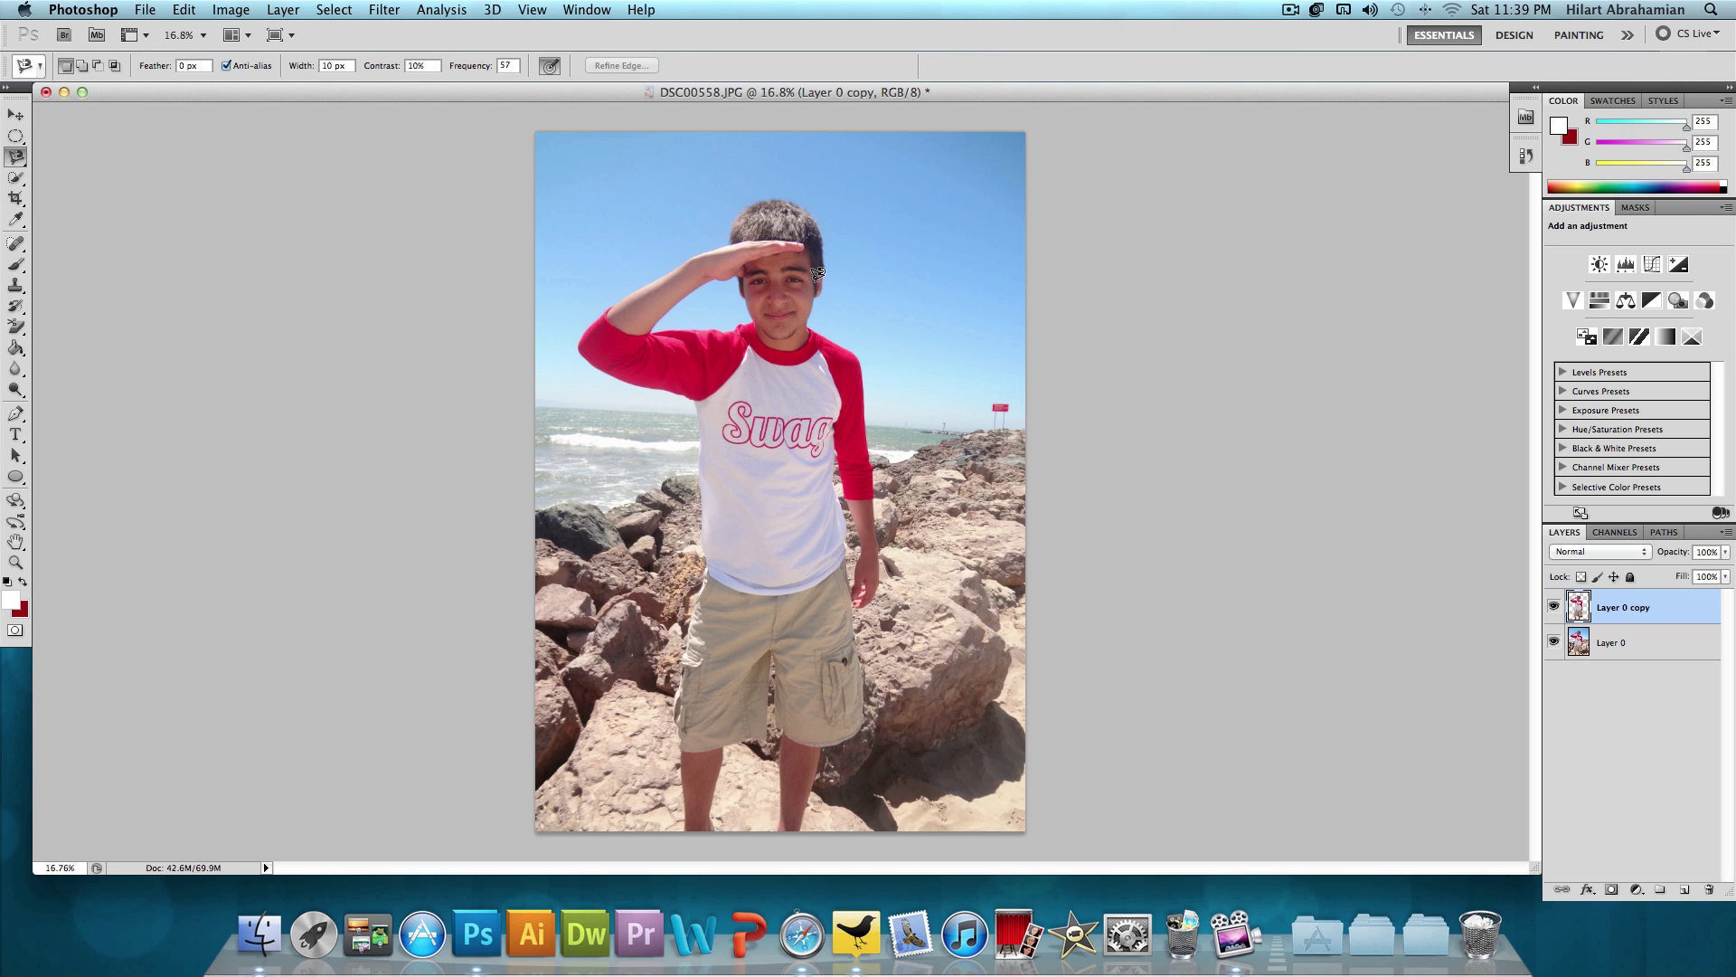
{"action": "scroll", "coordinate": [818, 271], "scroll_direction": "up", "scroll_amount": 5}
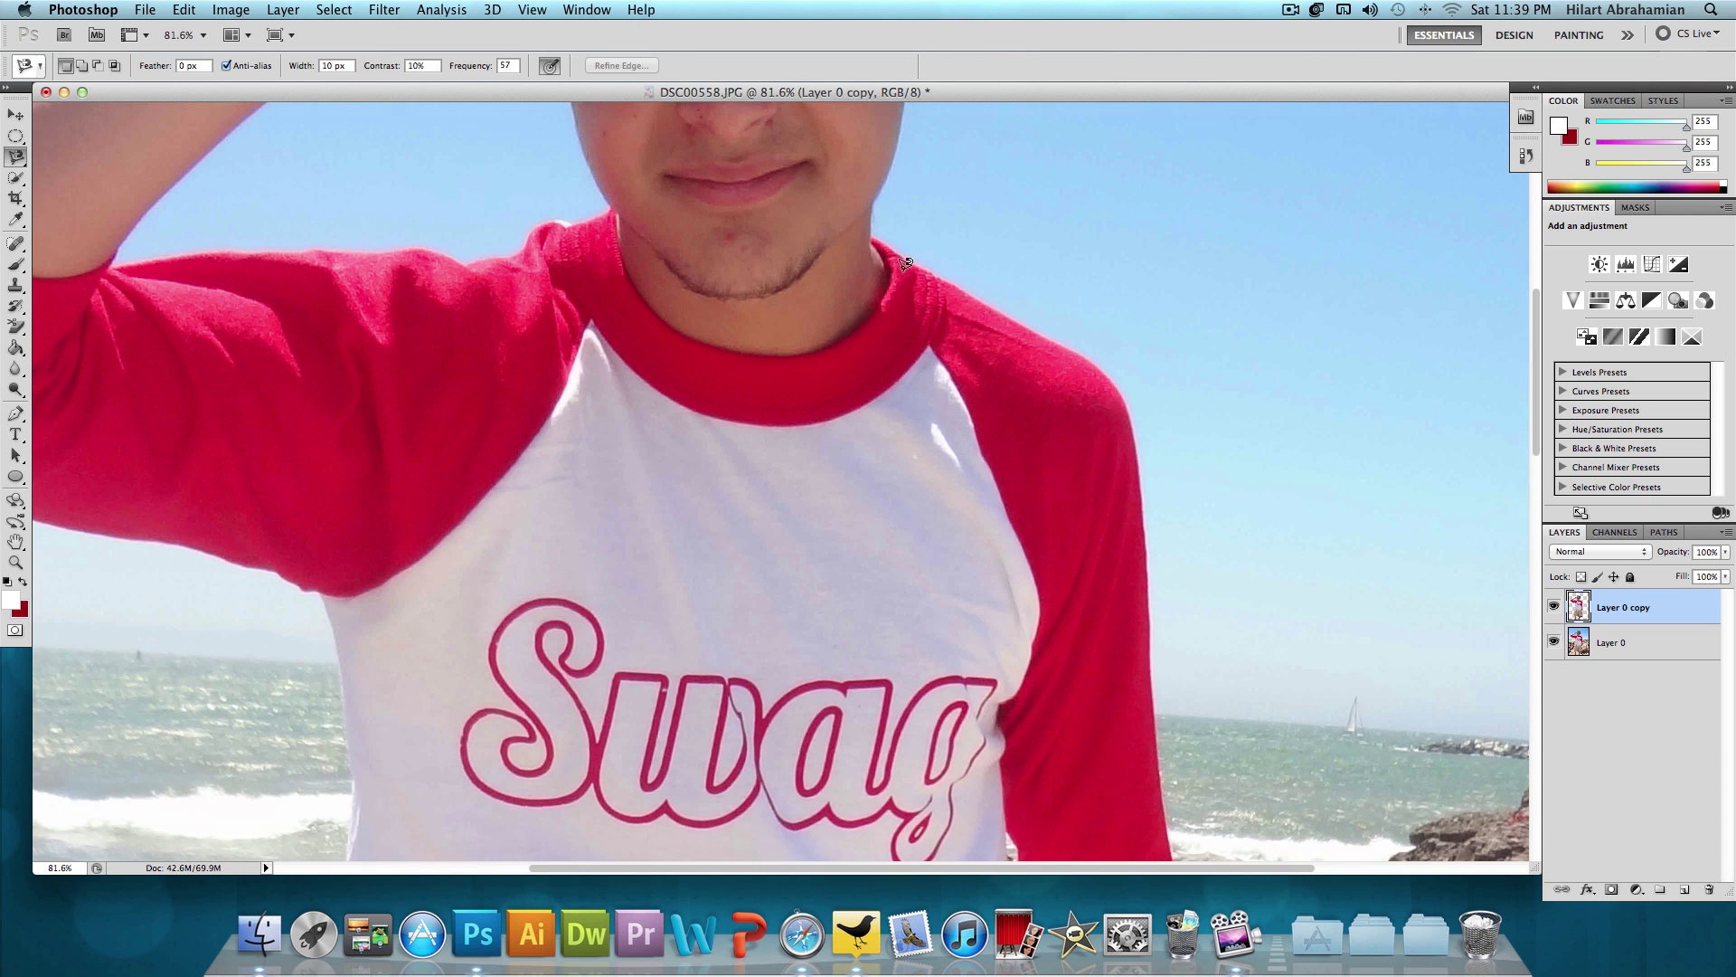
{"action": "scroll", "coordinate": [905, 263], "scroll_direction": "up", "scroll_amount": 5}
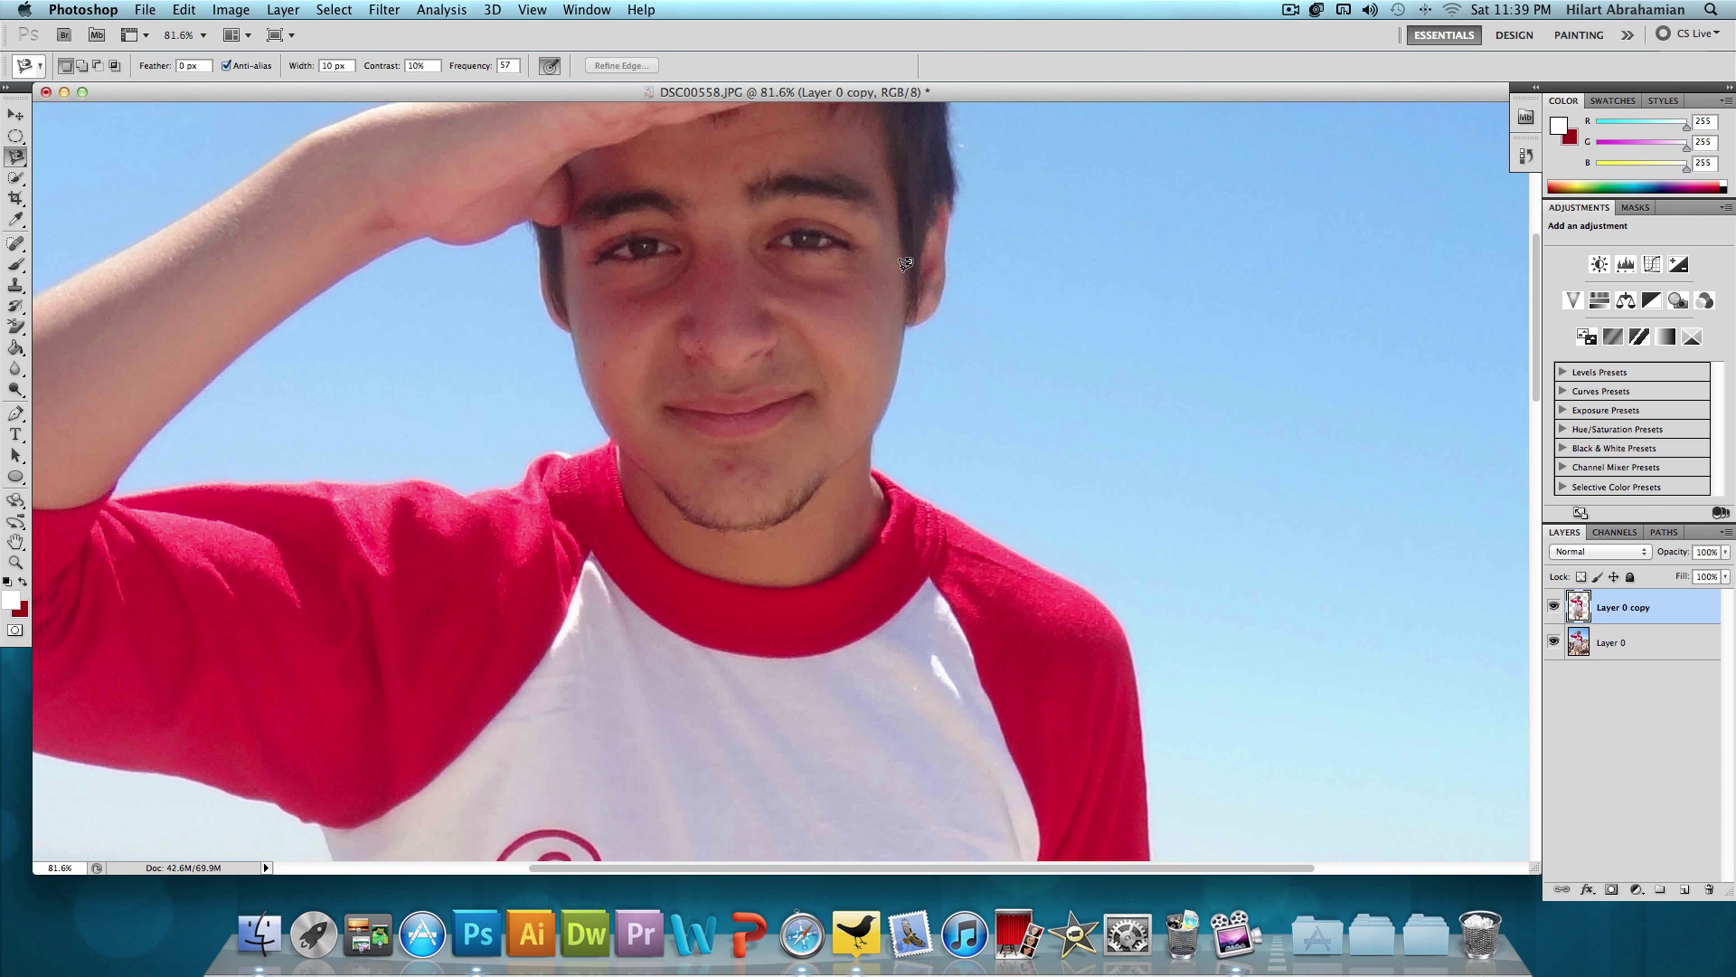
{"action": "left_click", "coordinate": [1002, 534]}
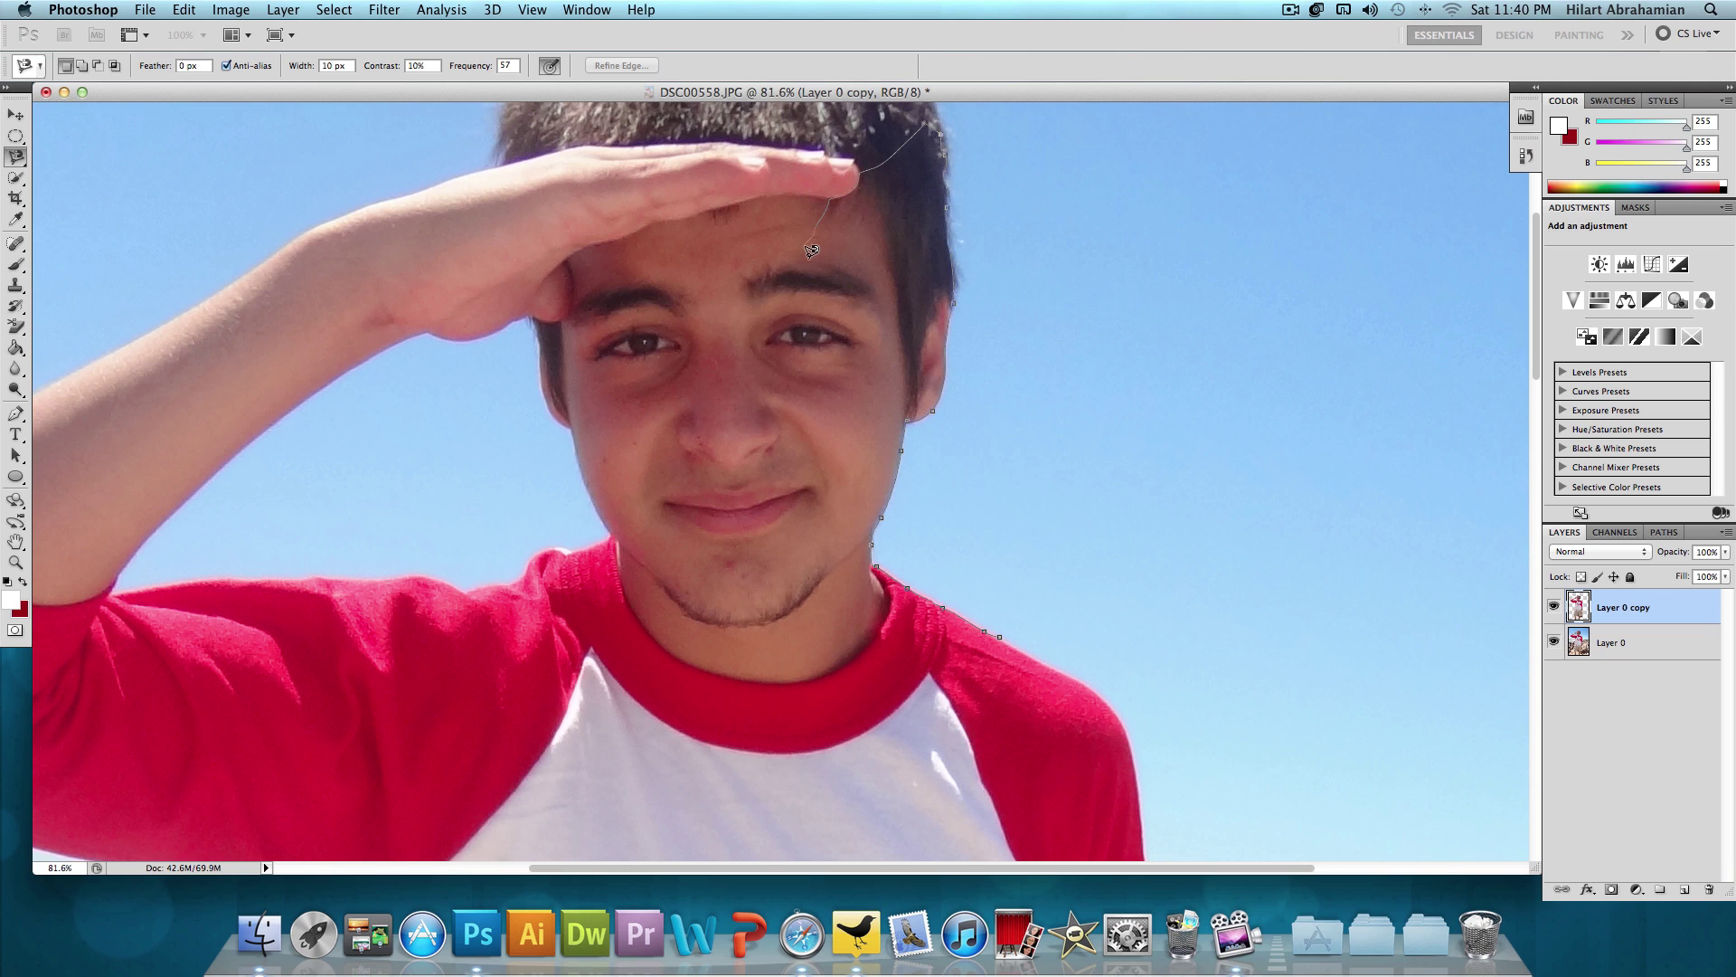
{"action": "left_click", "coordinate": [816, 283]}
{"action": "key", "text": "BackSpace"}
{"action": "key", "text": "BackSpace"}
{"action": "key", "text": "BackSpace"}
- Continue the Magnetic Lasso outline over the hair, across the saluting hand and around the chin, and close it into a selection
{"action": "scroll", "coordinate": [921, 117], "scroll_direction": "up", "scroll_amount": 1}
{"action": "scroll", "coordinate": [917, 90], "scroll_direction": "up", "scroll_amount": 5}
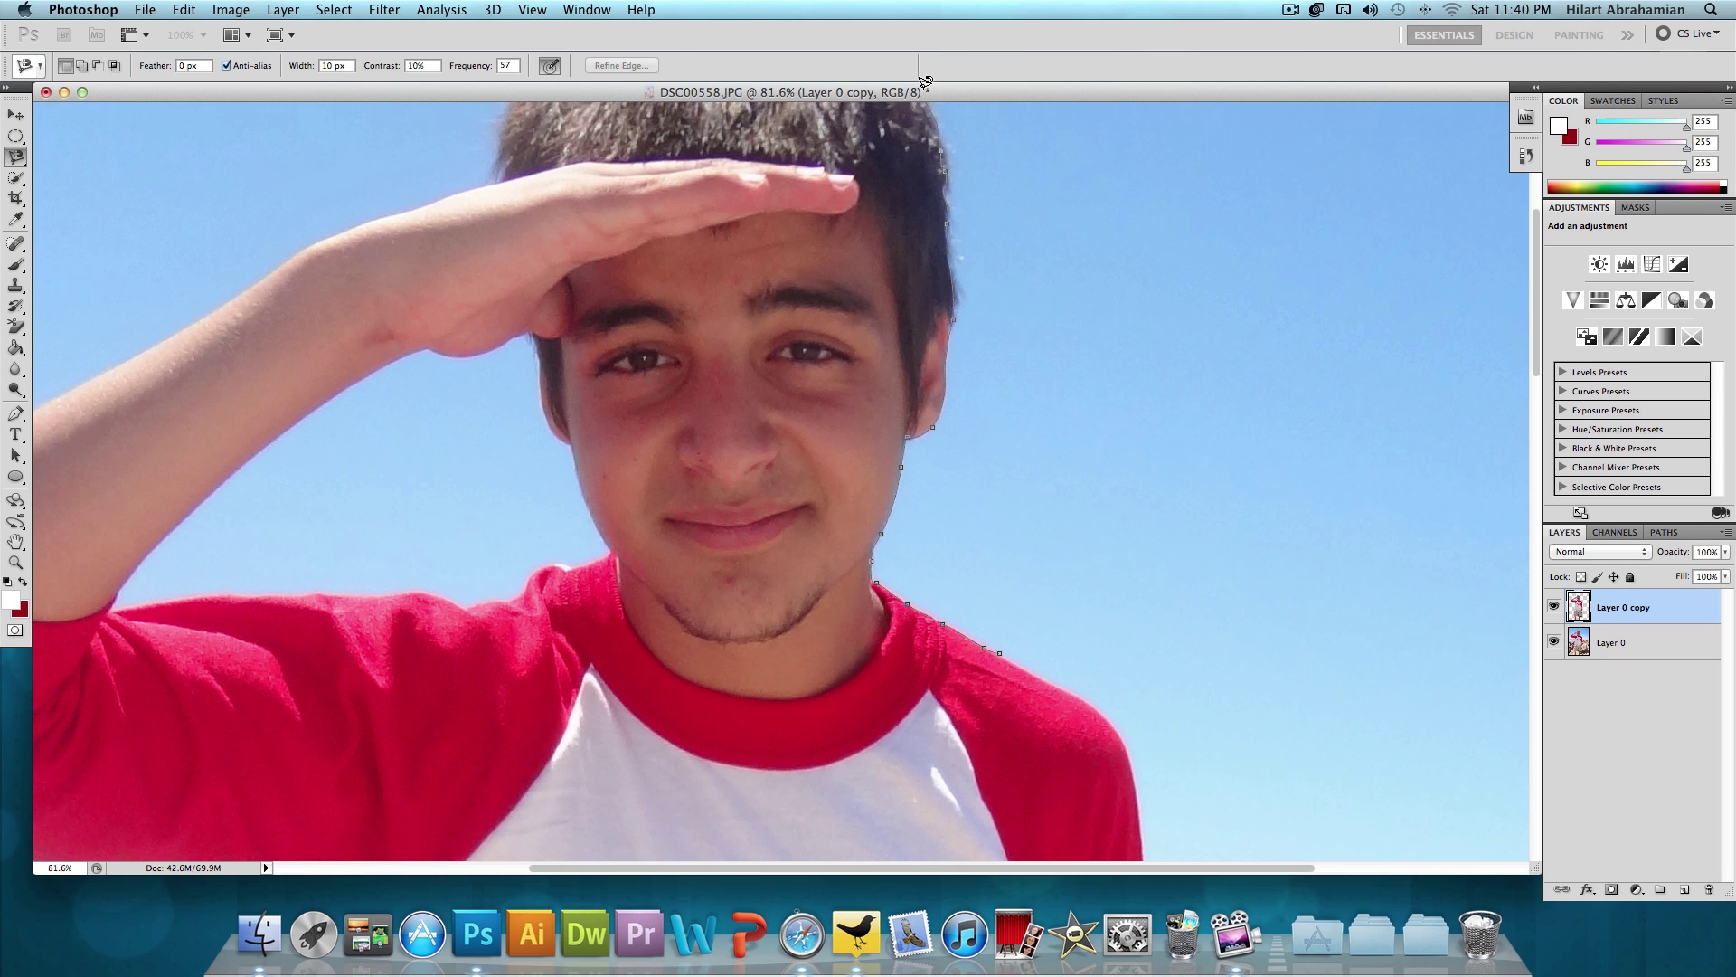
{"action": "scroll", "coordinate": [912, 72], "scroll_direction": "up", "scroll_amount": 6}
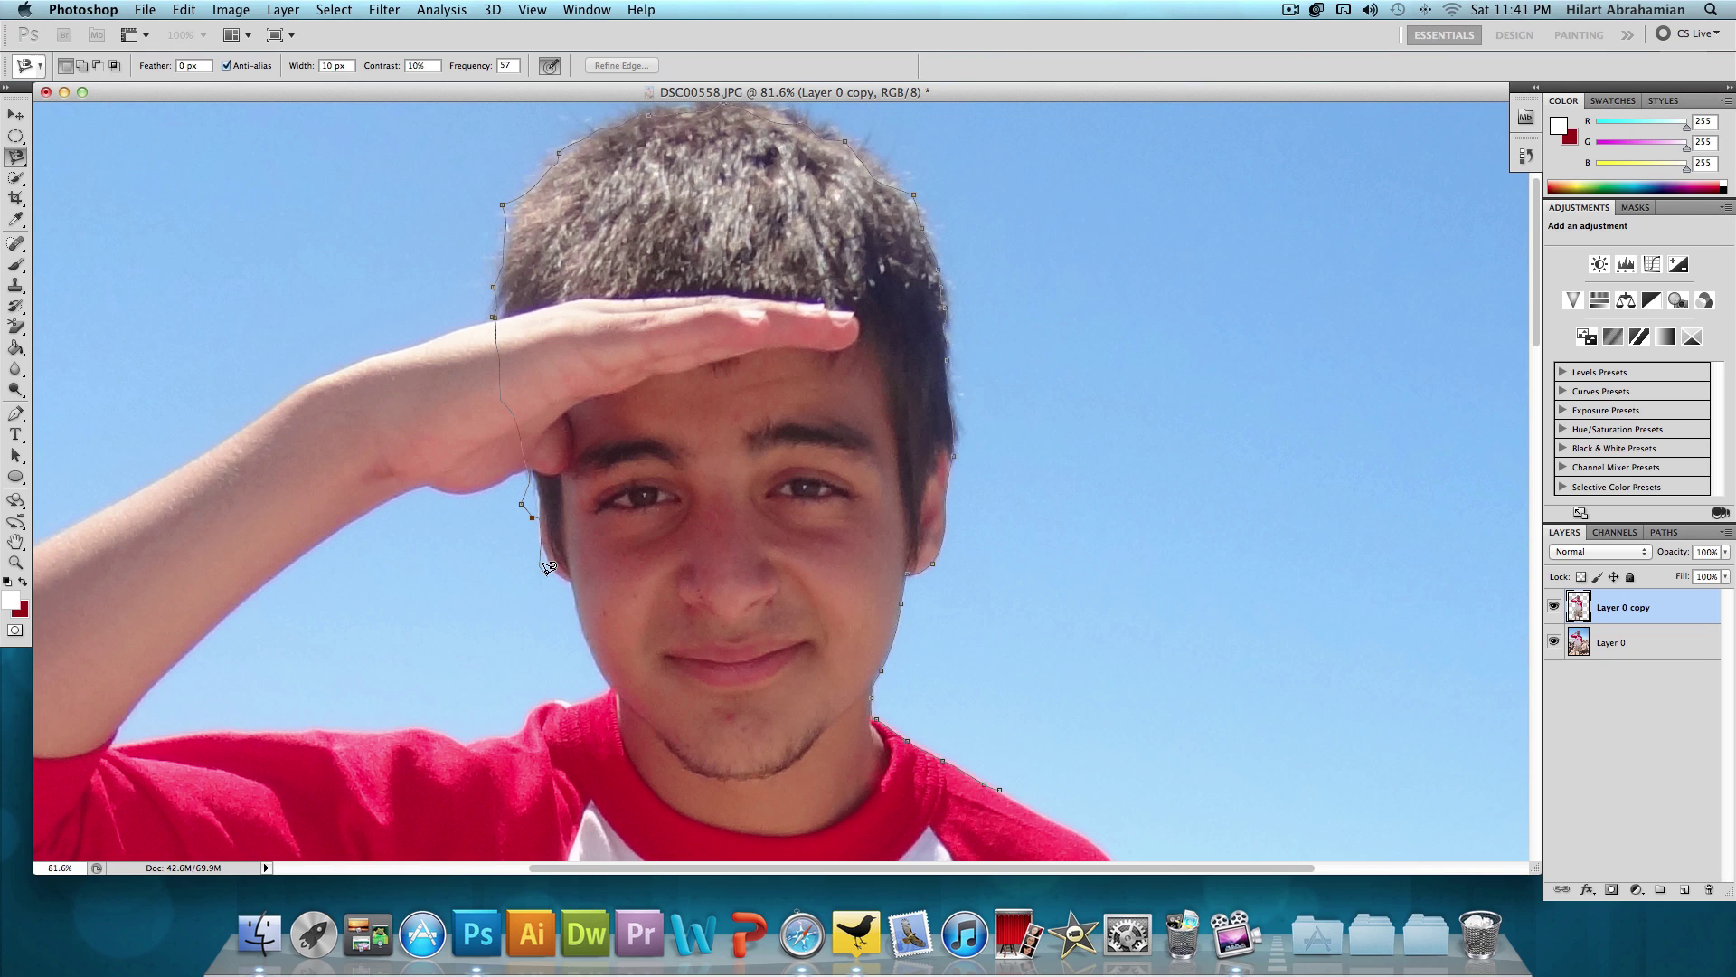
{"action": "key", "text": "BackSpace"}
{"action": "double_click", "coordinate": [885, 714]}
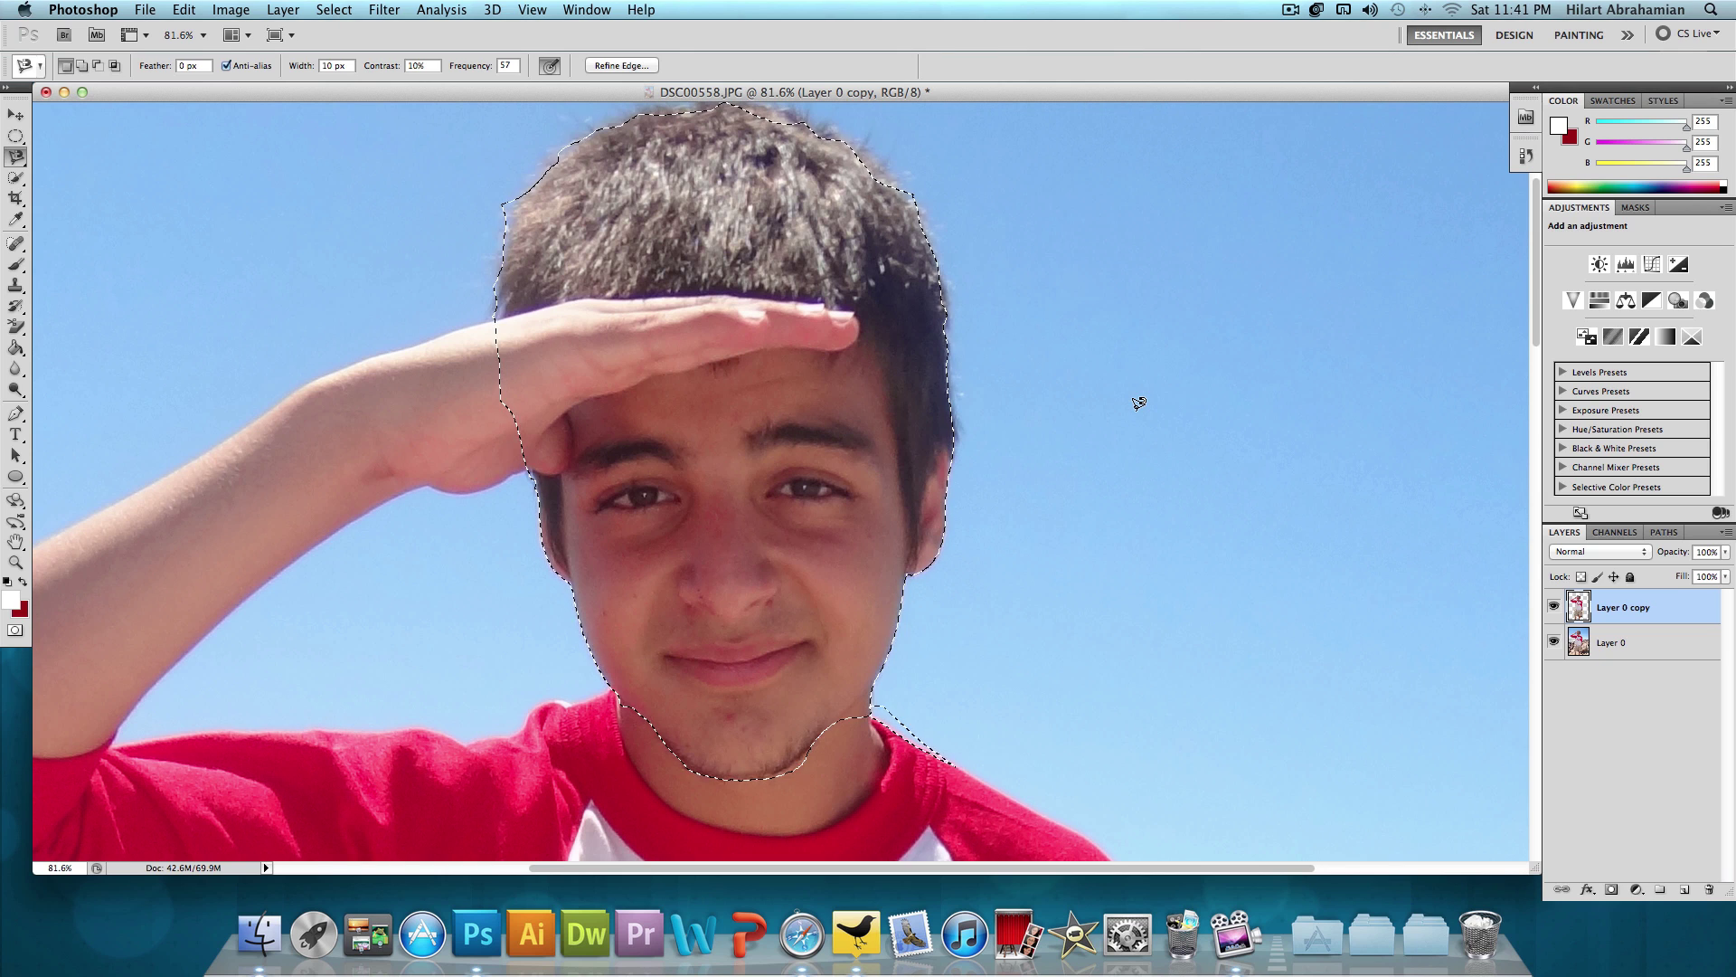
- Expand the head selection by 1 pixel and smooth it with a sample radius of 1 pixel
{"action": "left_click", "coordinate": [341, 9]}
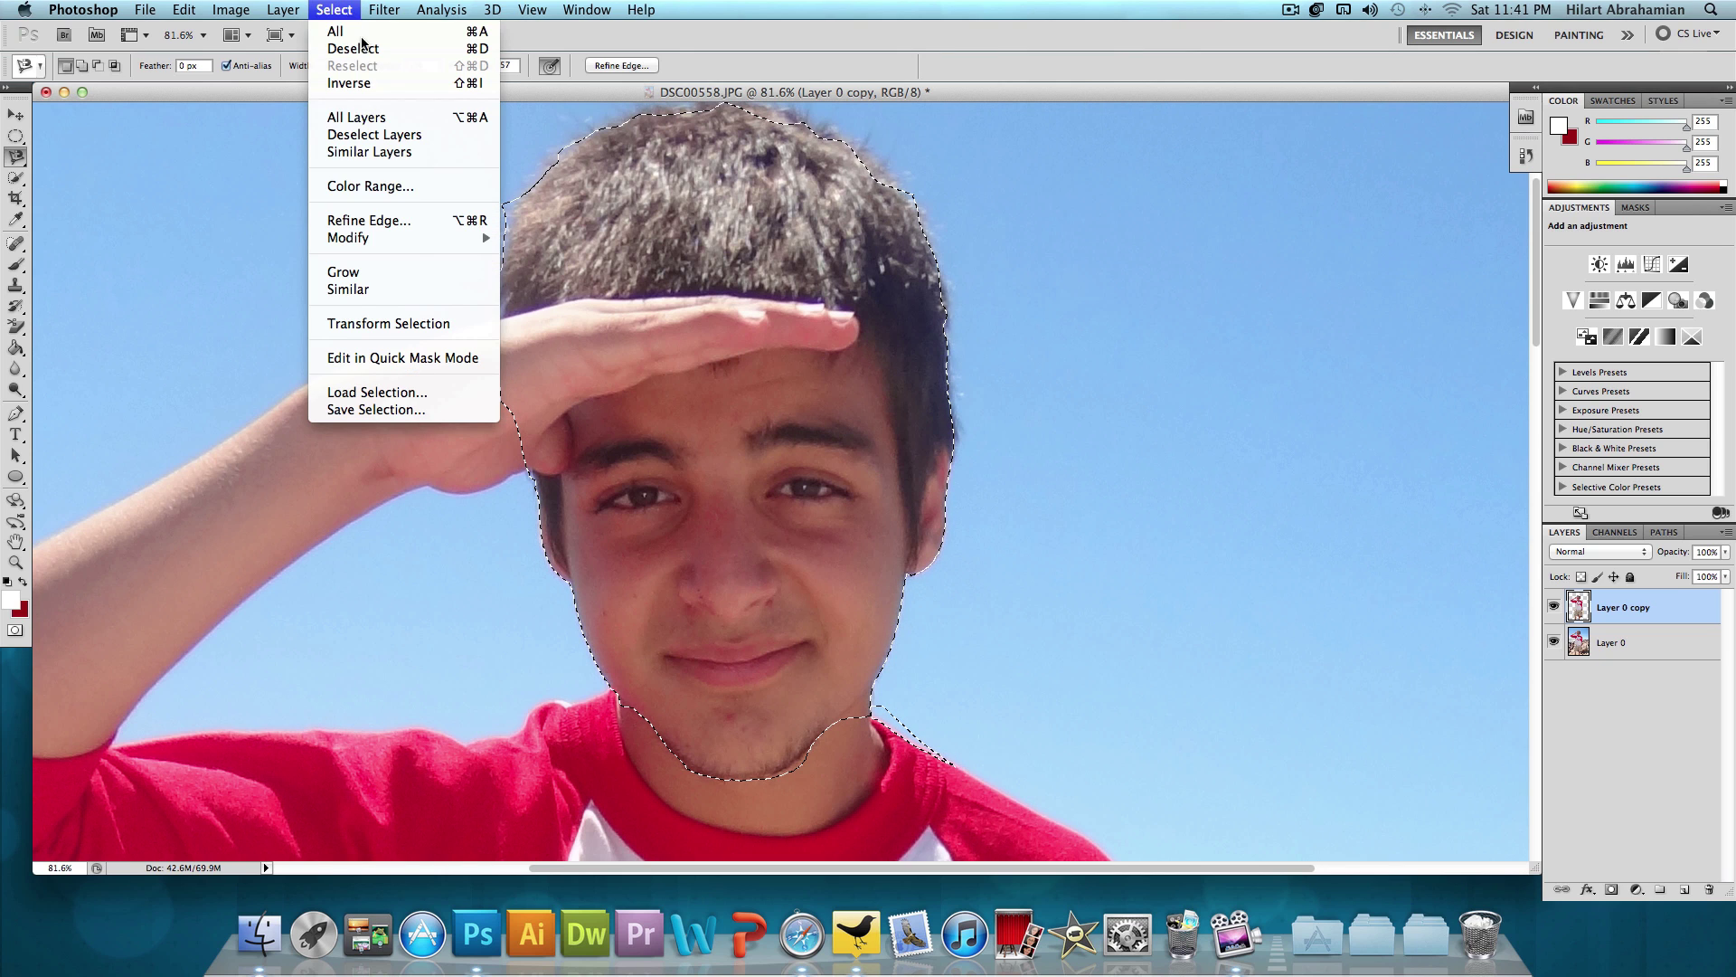
{"action": "mouse_move", "coordinate": [421, 238]}
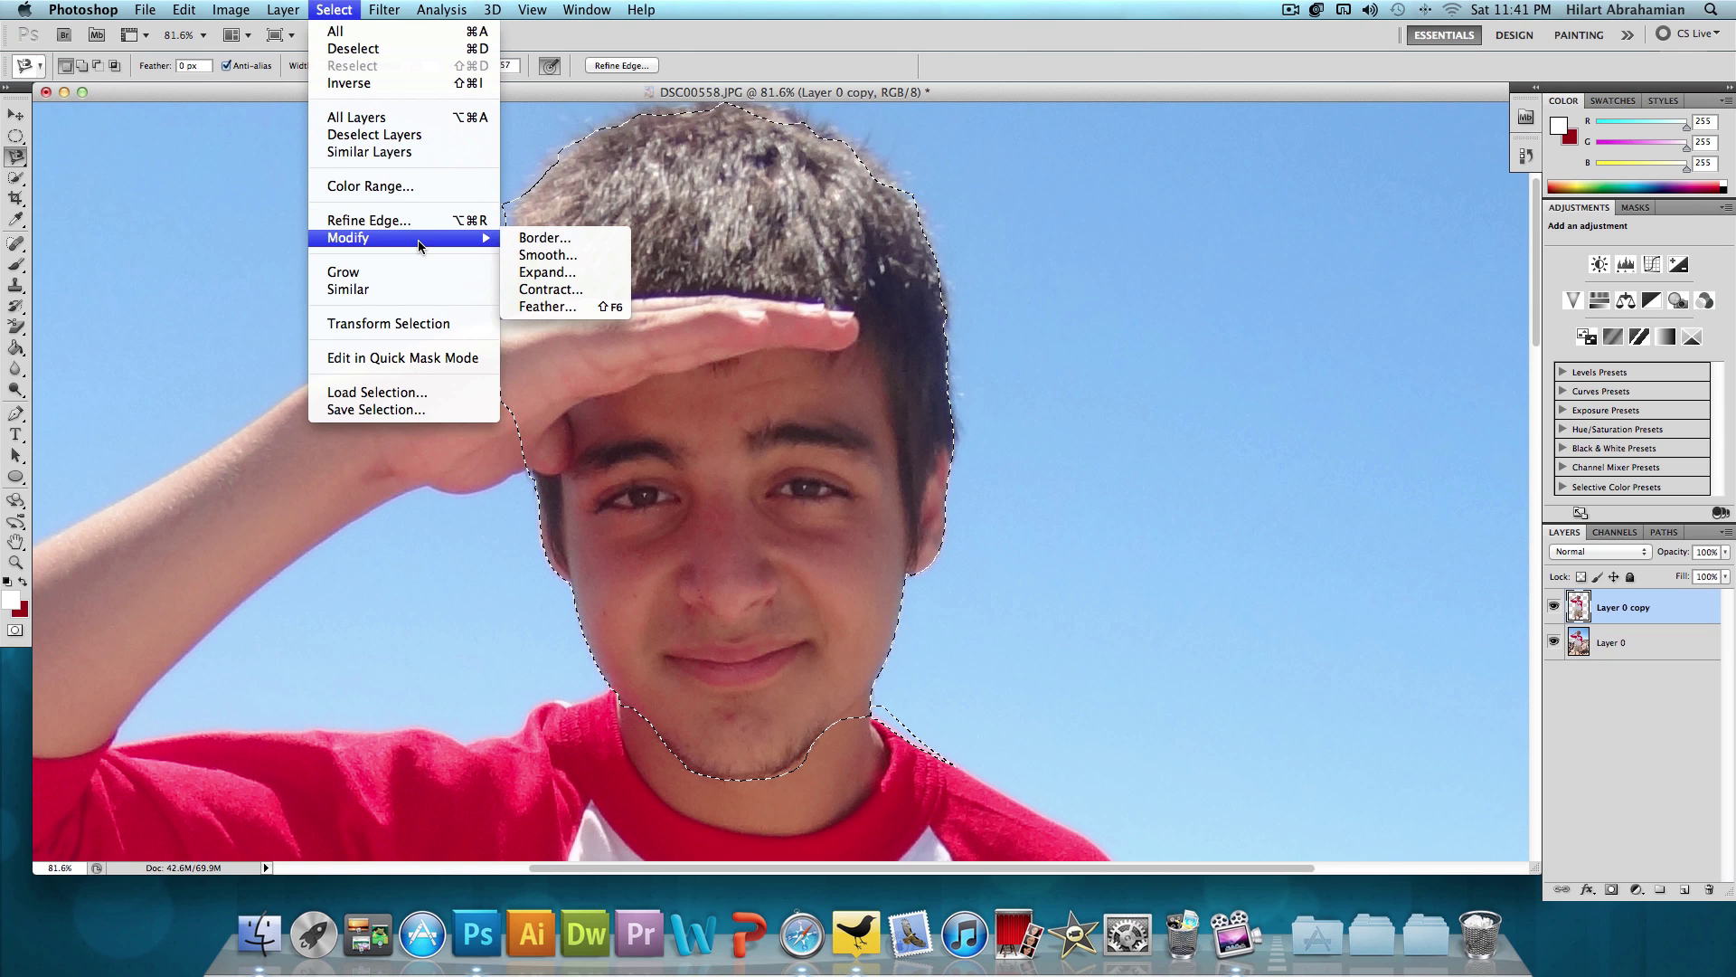
{"action": "left_click", "coordinate": [571, 269]}
{"action": "type", "text": "2"}
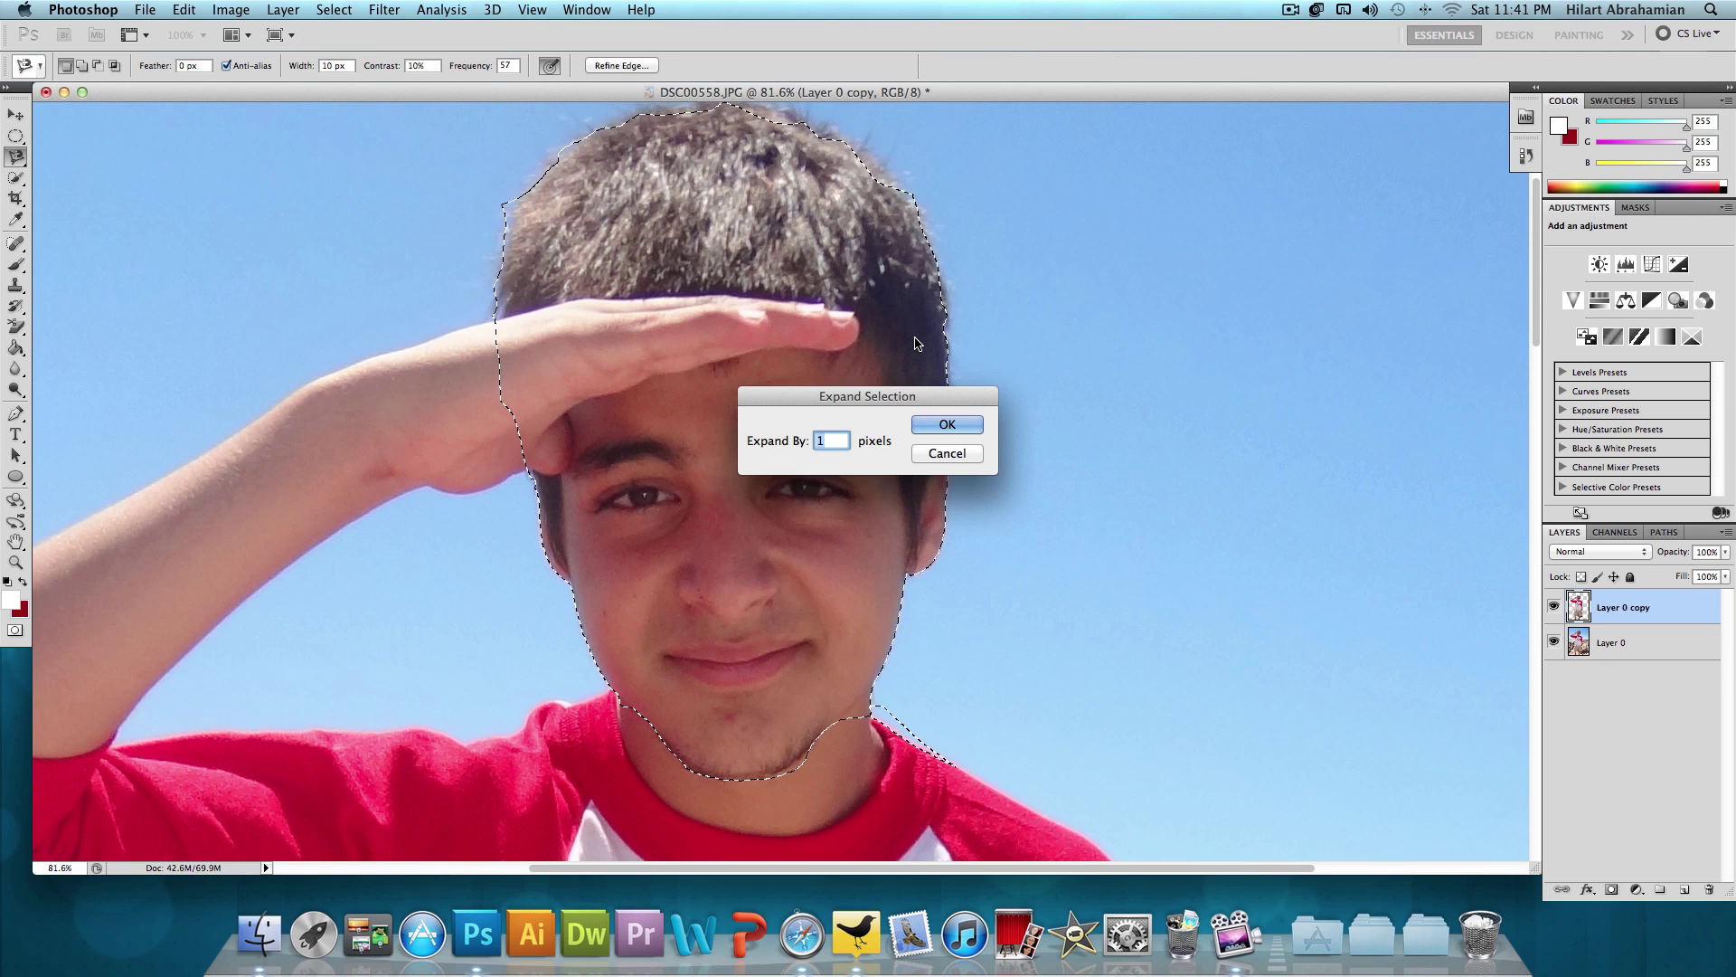
{"action": "key", "text": "Return"}
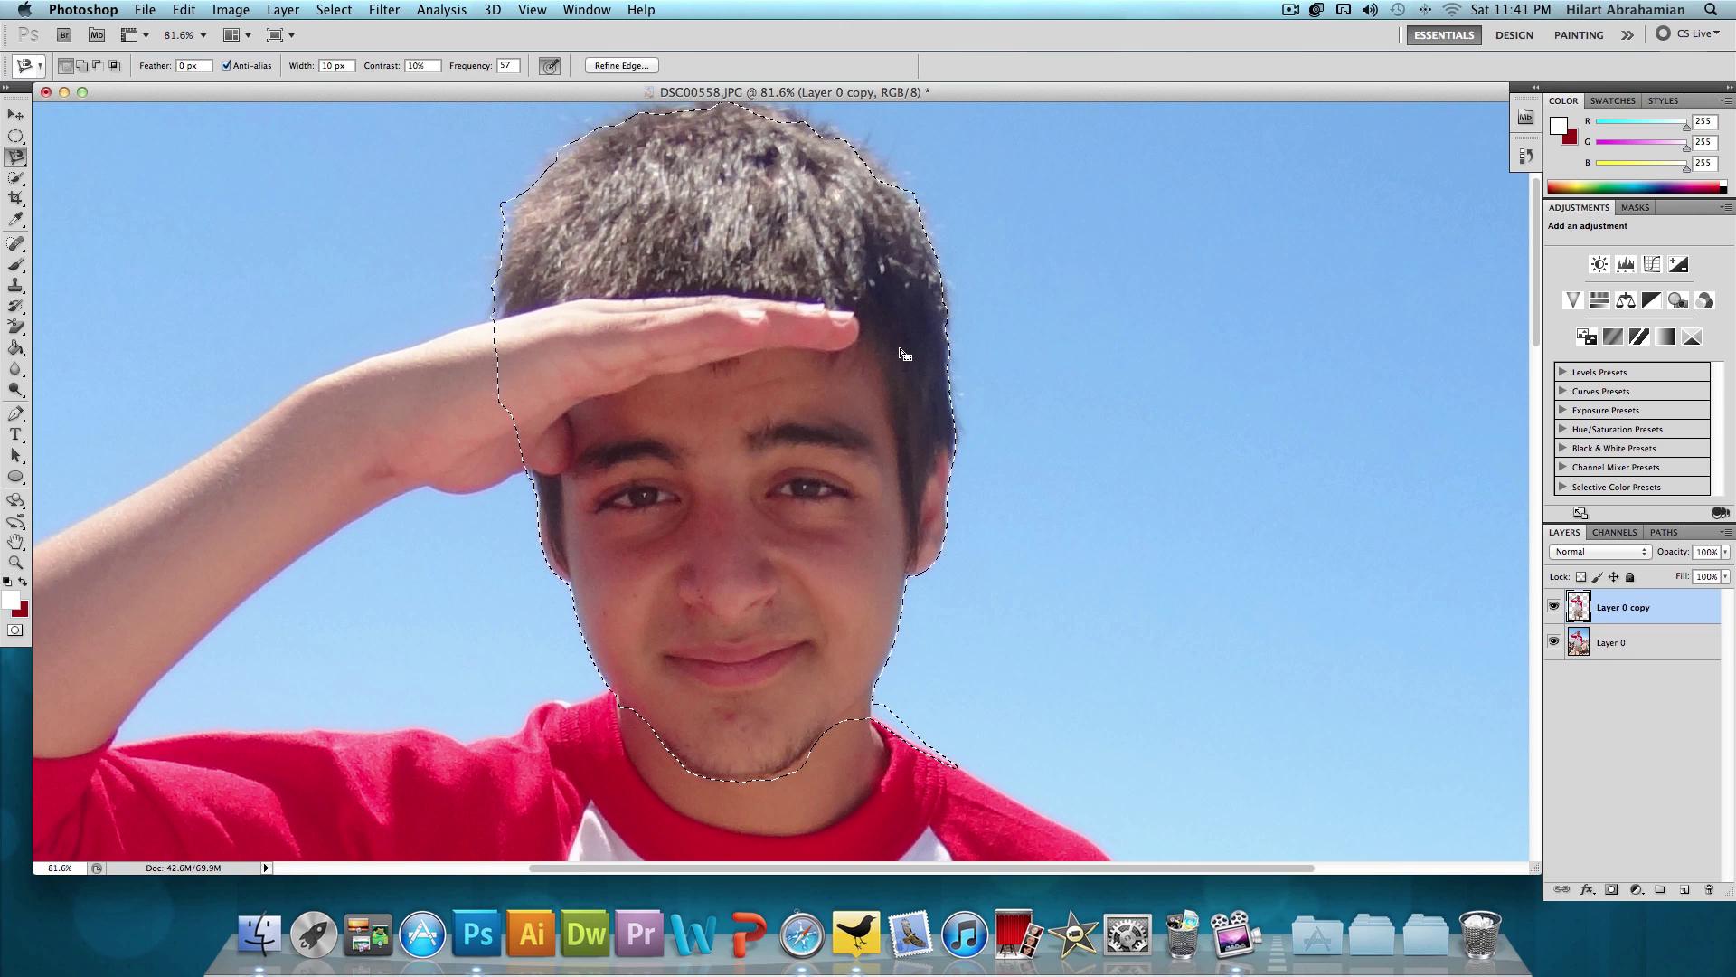
{"action": "left_click", "coordinate": [333, 9]}
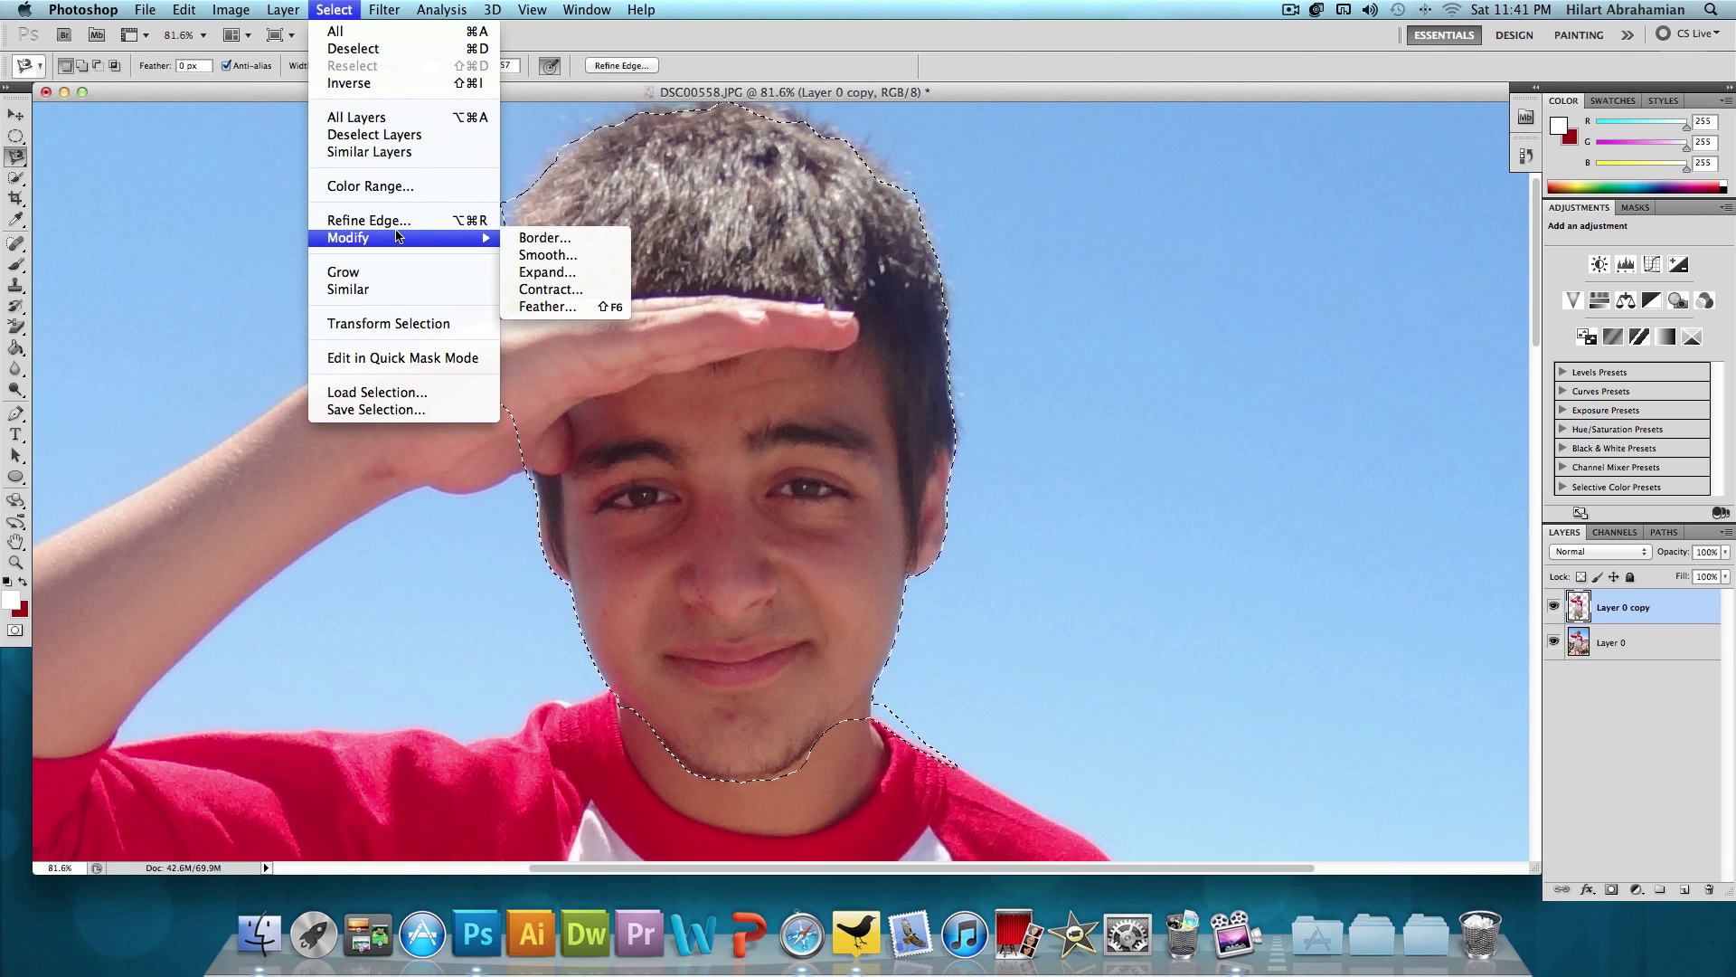
{"action": "left_click", "coordinate": [547, 255]}
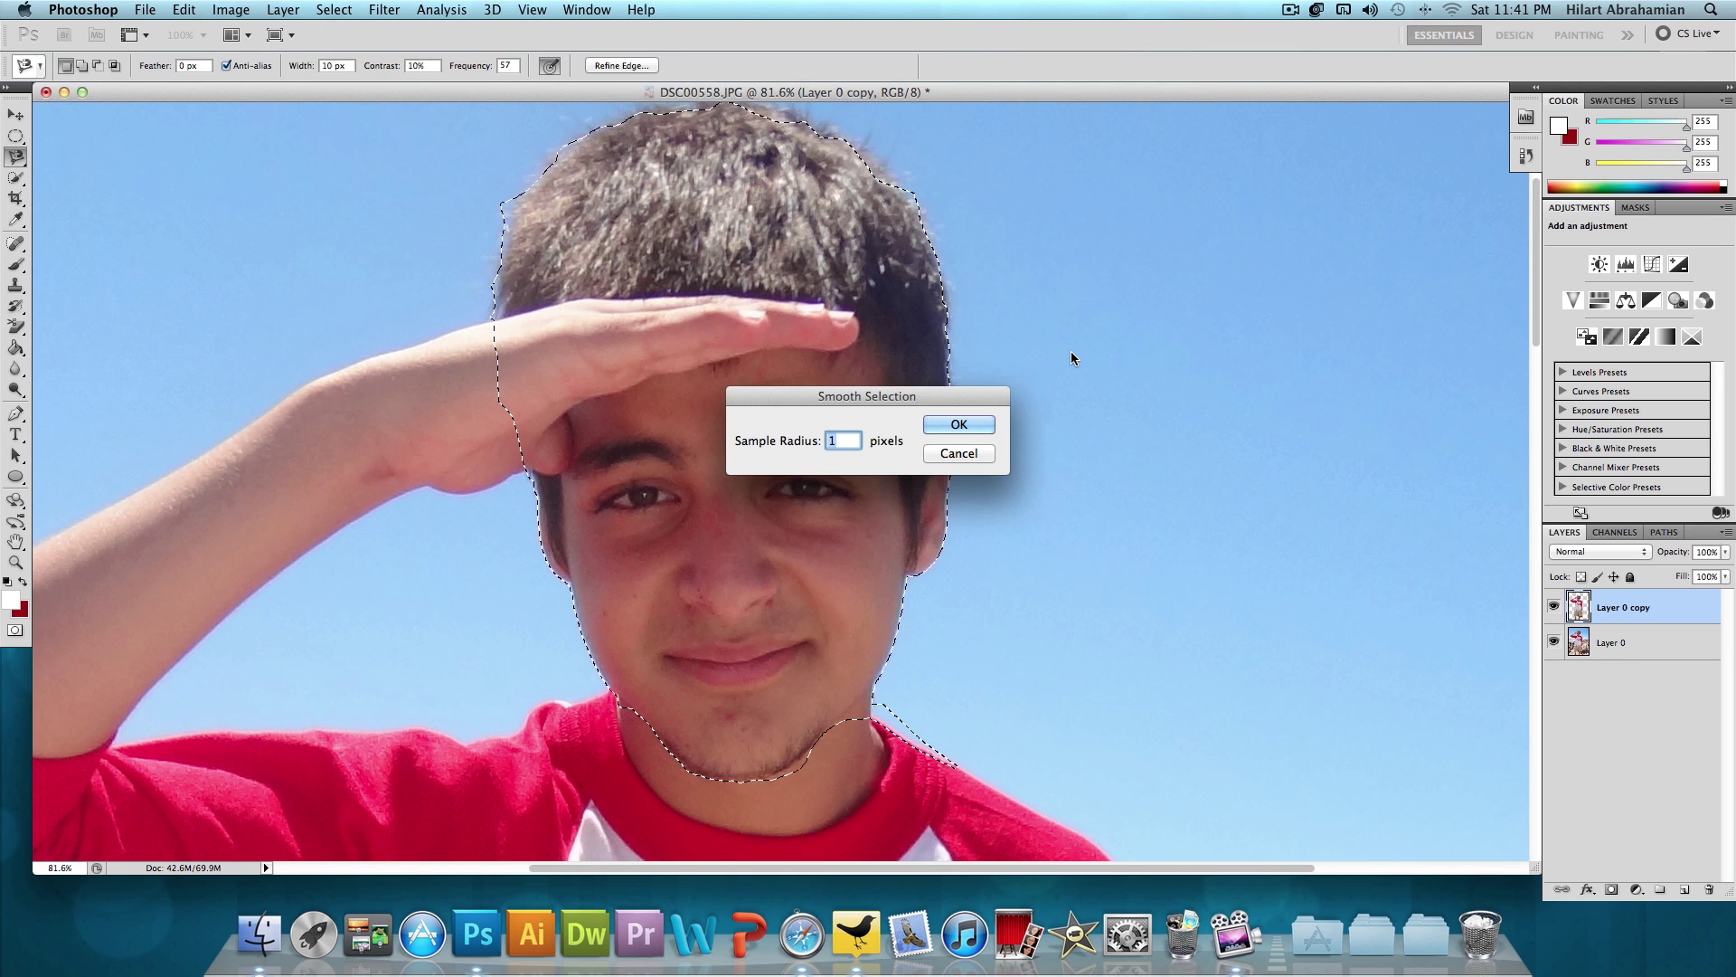
{"action": "left_click", "coordinate": [957, 425]}
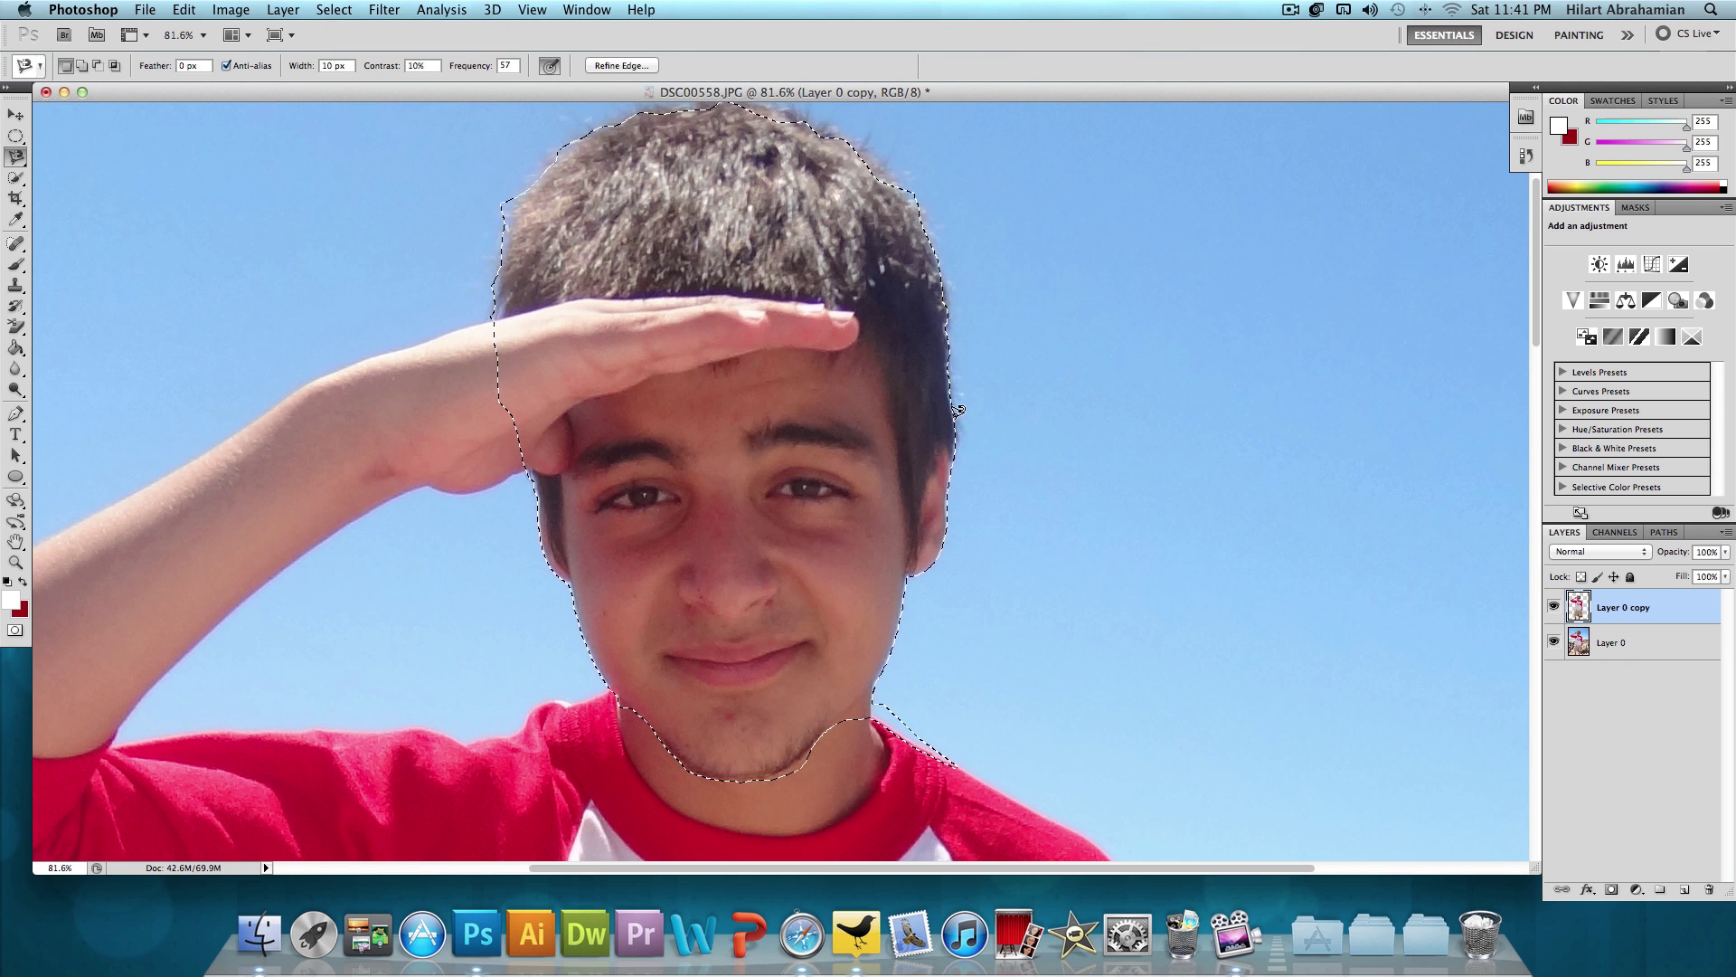
- Feather the head selection with a radius of 2 pixels
{"action": "left_click", "coordinate": [380, 10]}
{"action": "mouse_move", "coordinate": [333, 10]}
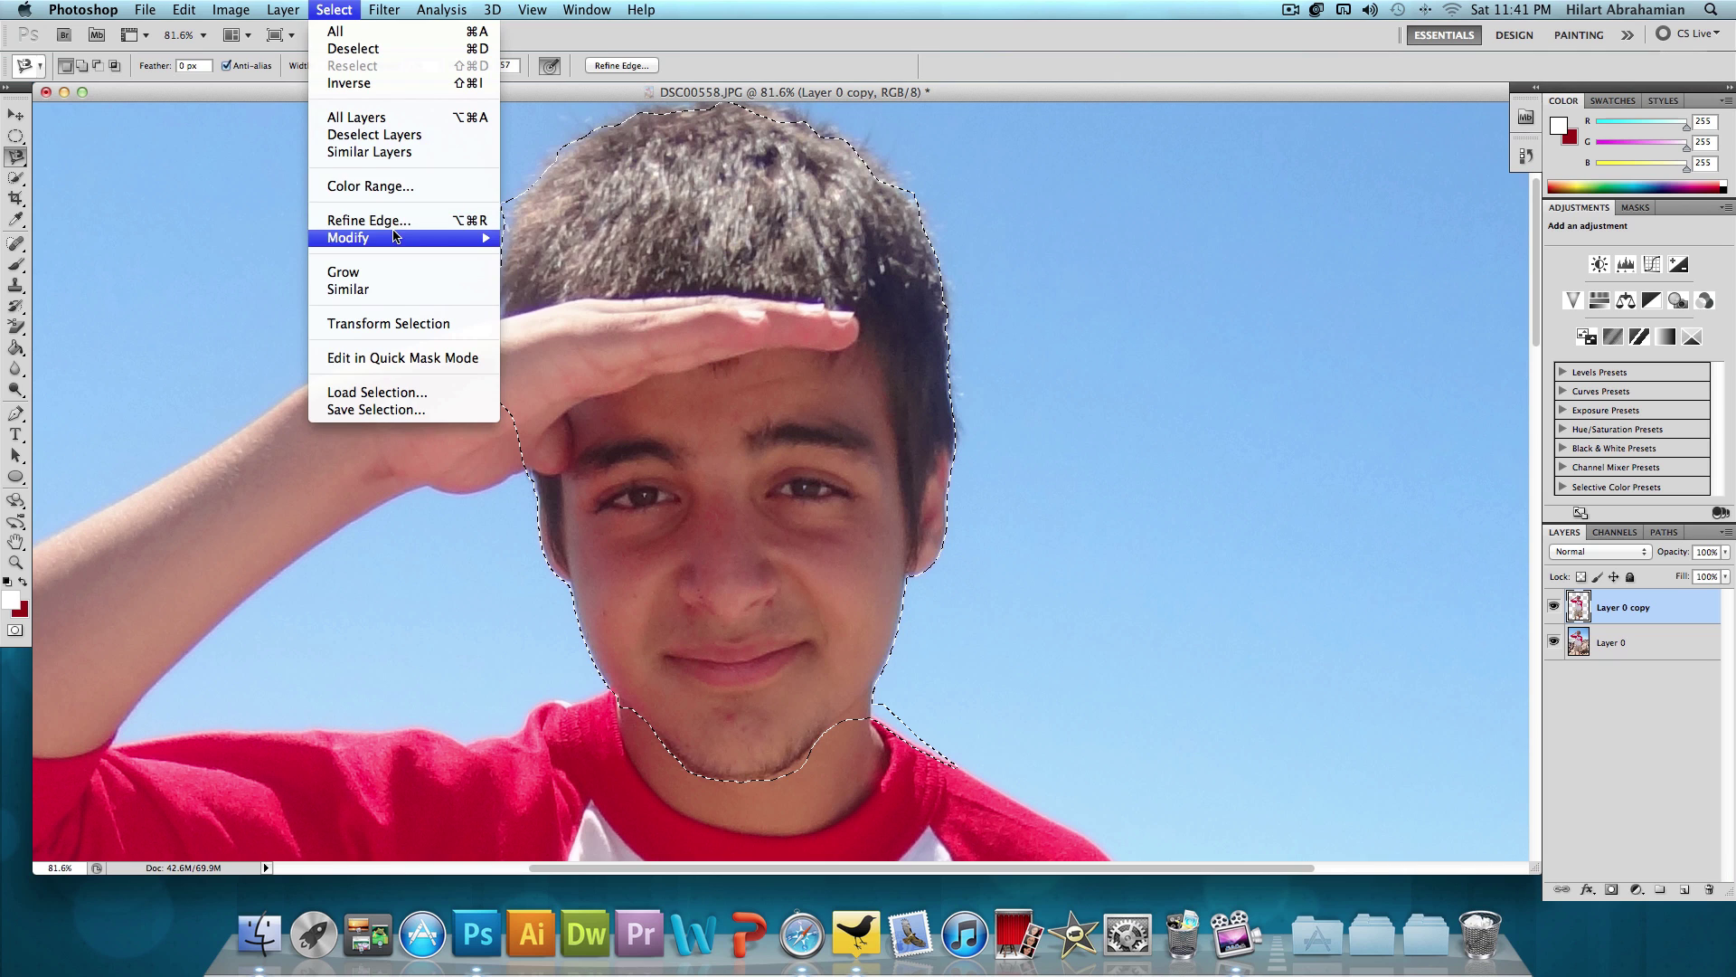
{"action": "mouse_move", "coordinate": [407, 237]}
{"action": "left_click", "coordinate": [568, 303]}
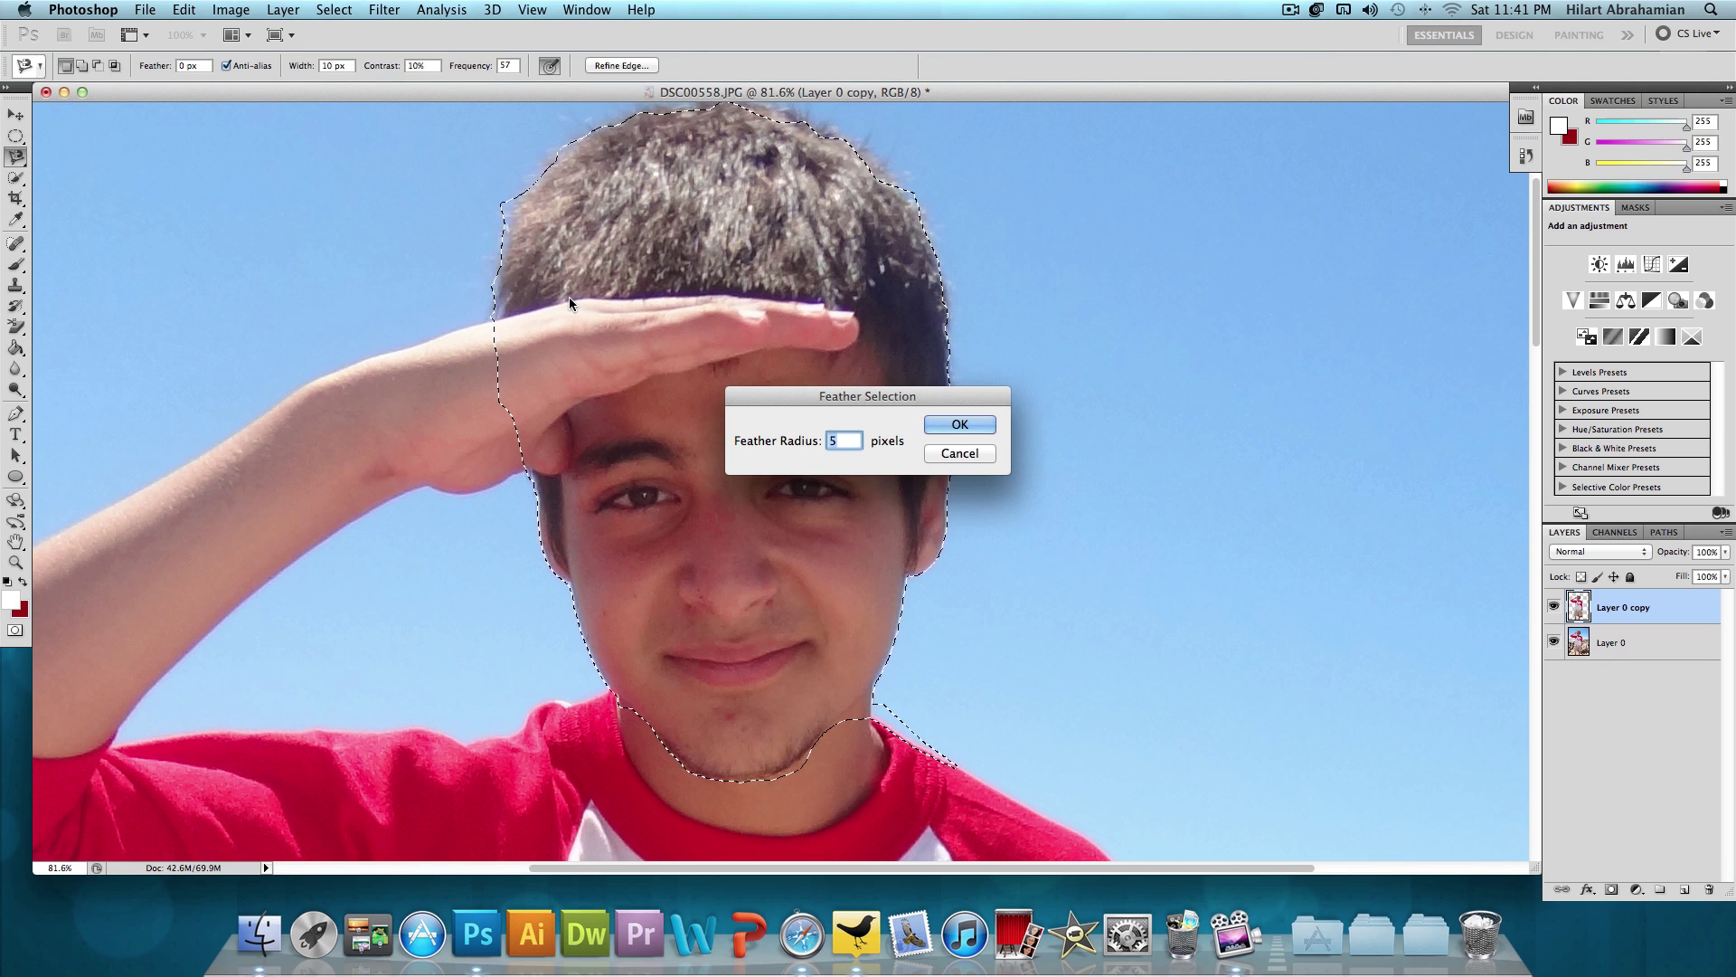
{"action": "type", "text": "2"}
{"action": "left_click", "coordinate": [946, 426]}
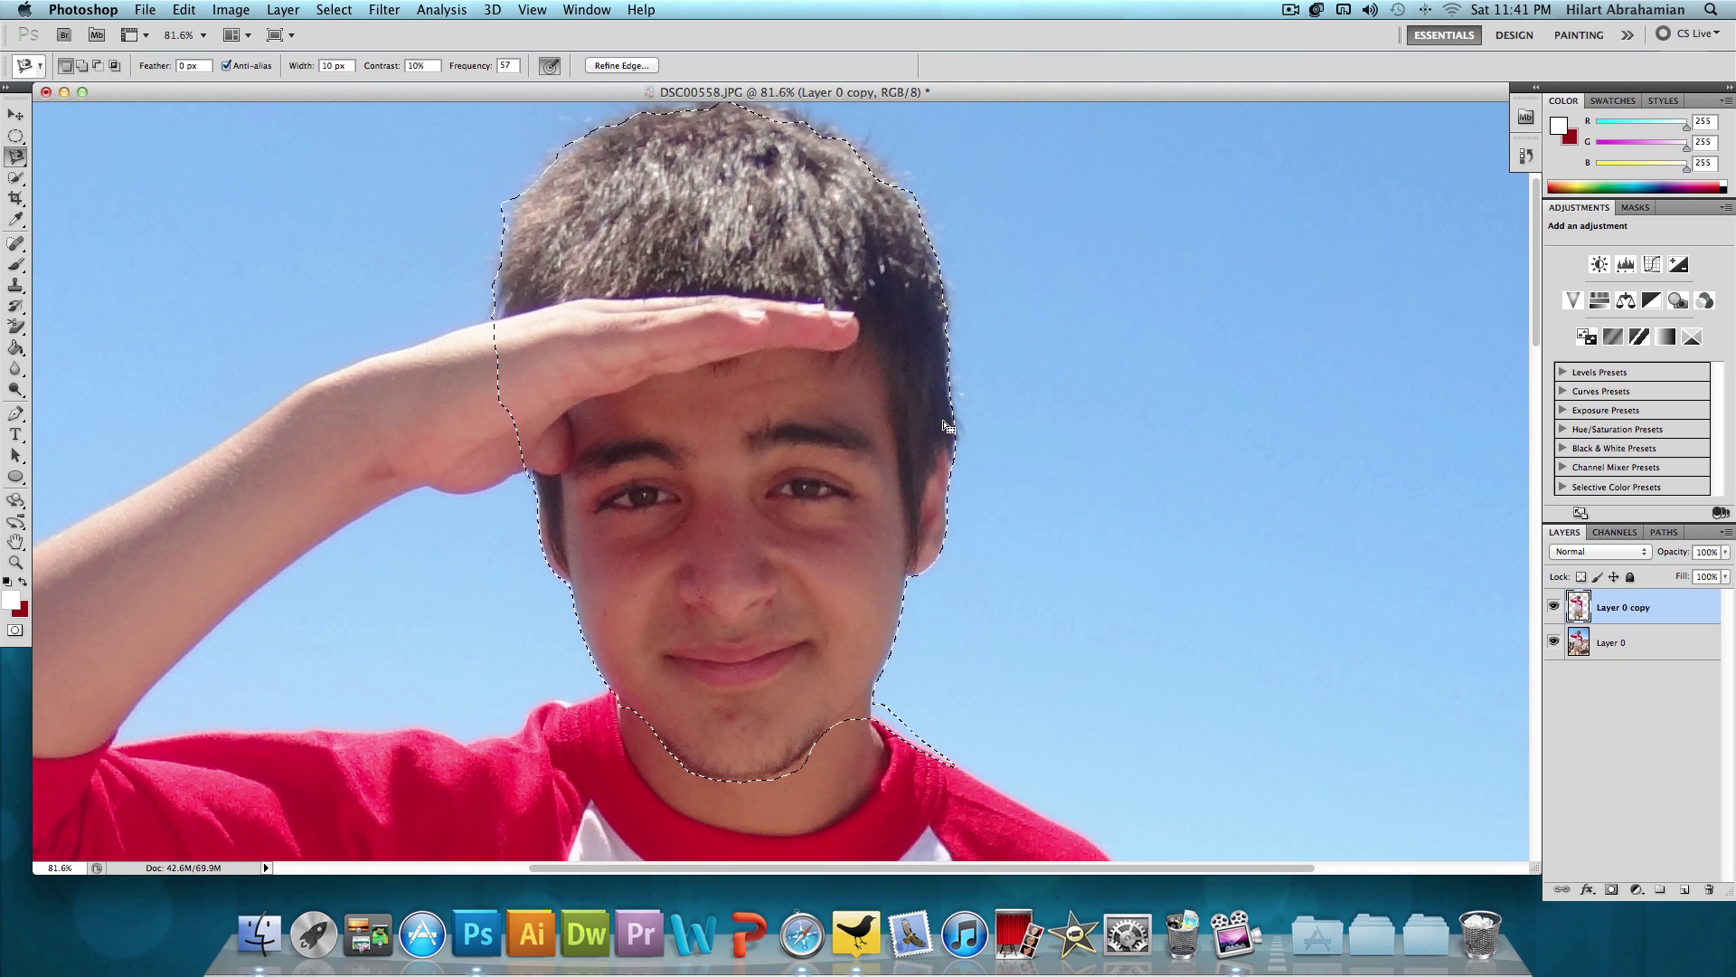
- Delete everything outside the head selection on Layer 0 copy, hide Layer 0 and deselect
{"action": "left_click", "coordinate": [322, 9]}
{"action": "left_click", "coordinate": [349, 78]}
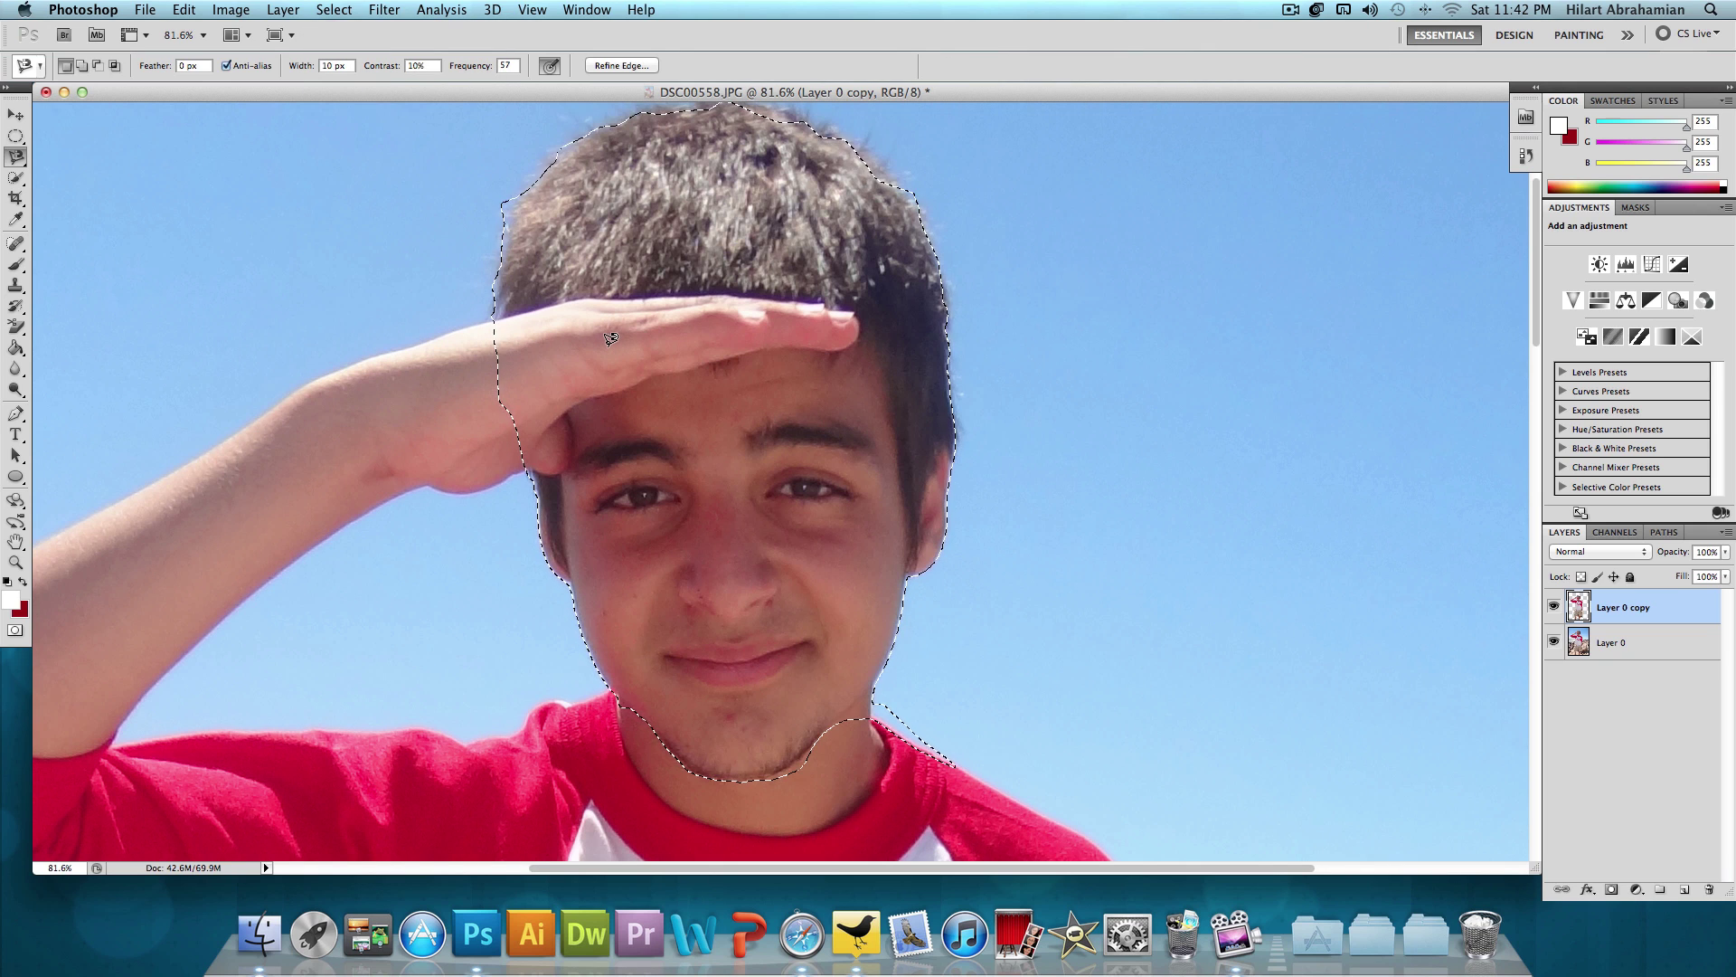
{"action": "key", "text": "Delete"}
{"action": "left_click", "coordinate": [1555, 641]}
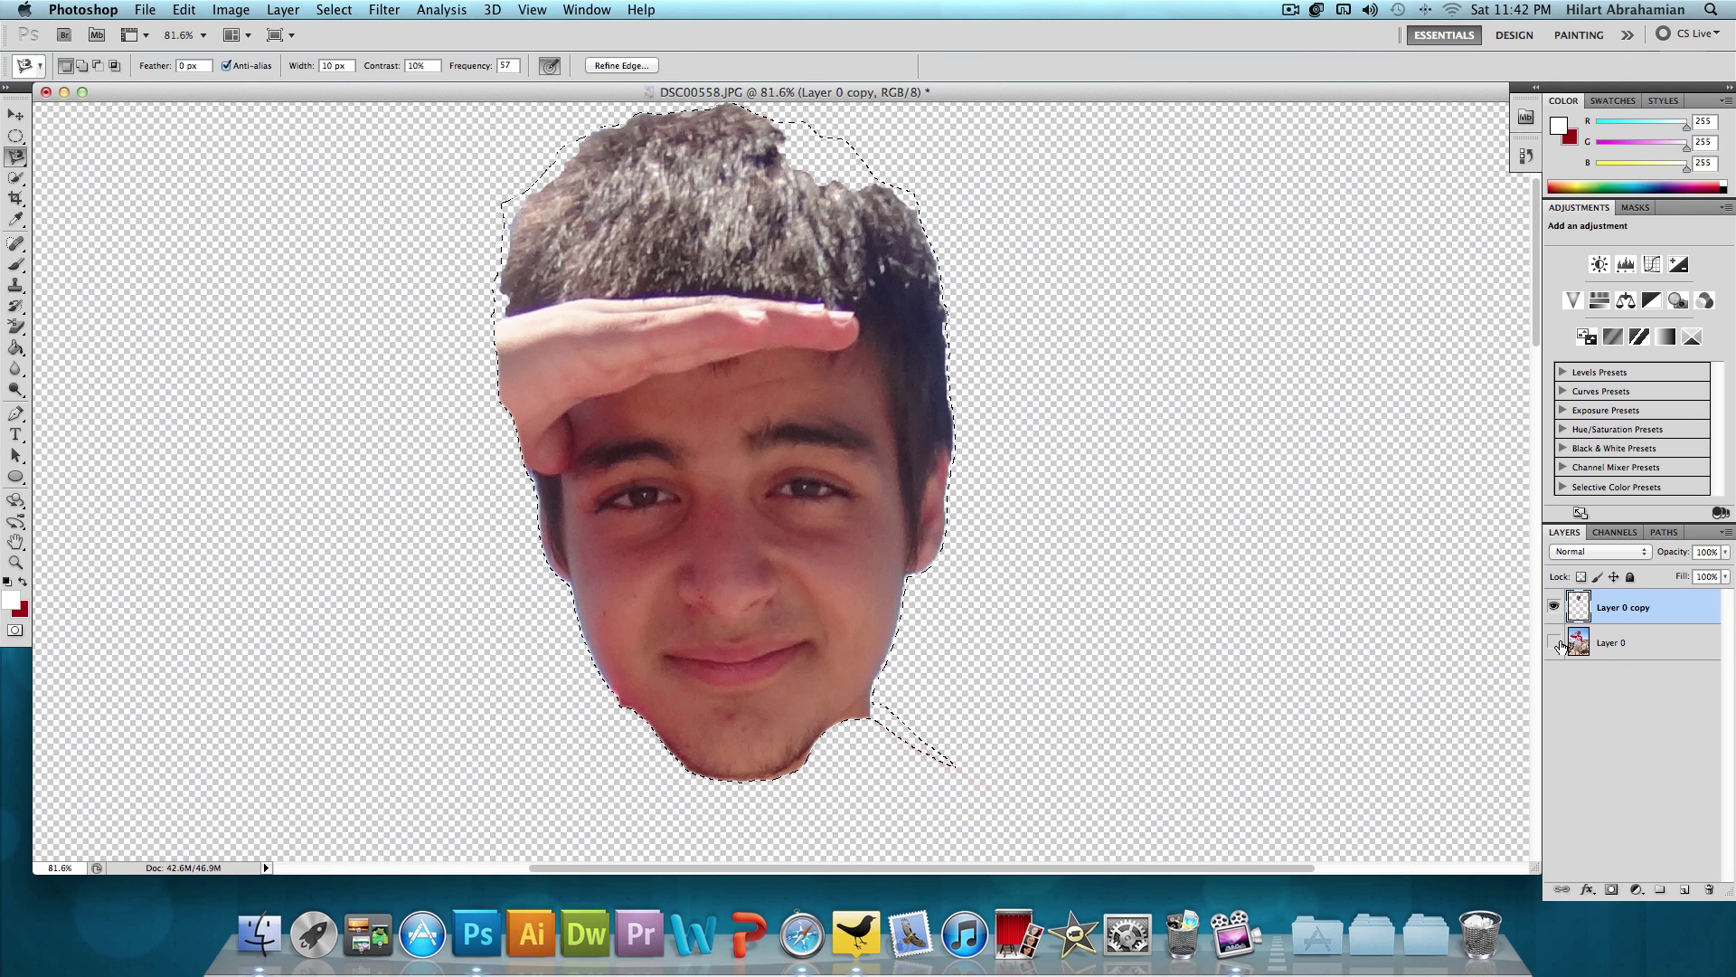
{"action": "key", "text": "super+d"}
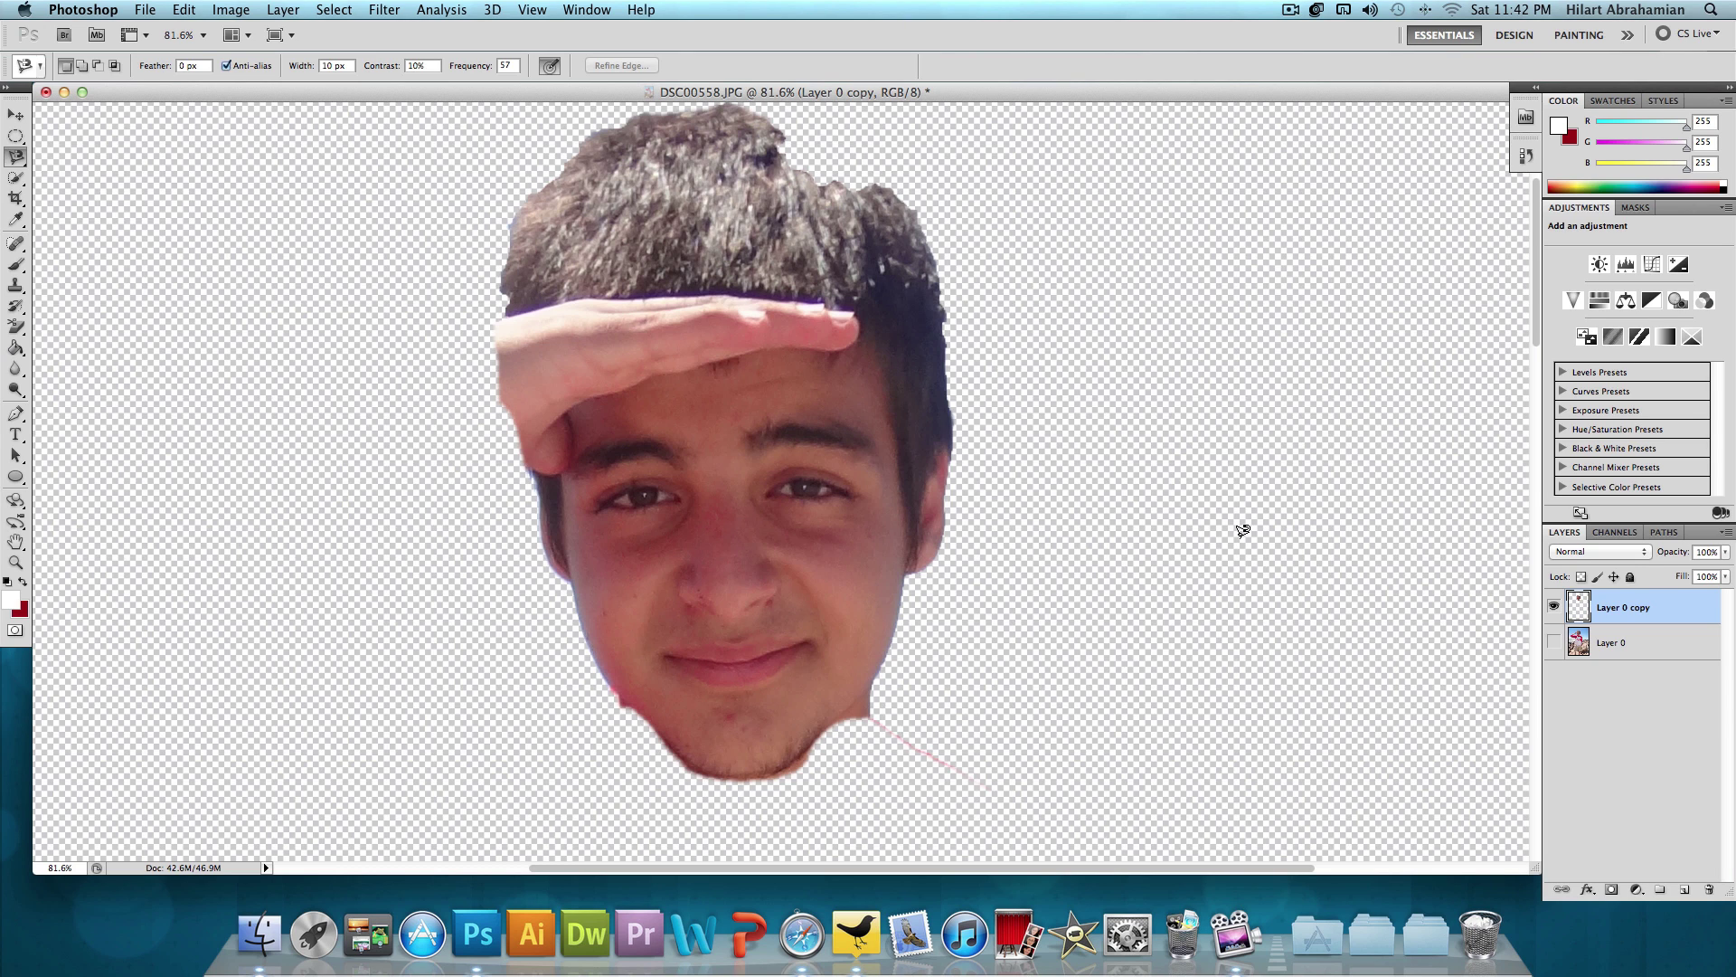
- Undo the deletion around the head on Layer 0 copy and clear the selection
{"action": "left_click", "coordinate": [283, 9]}
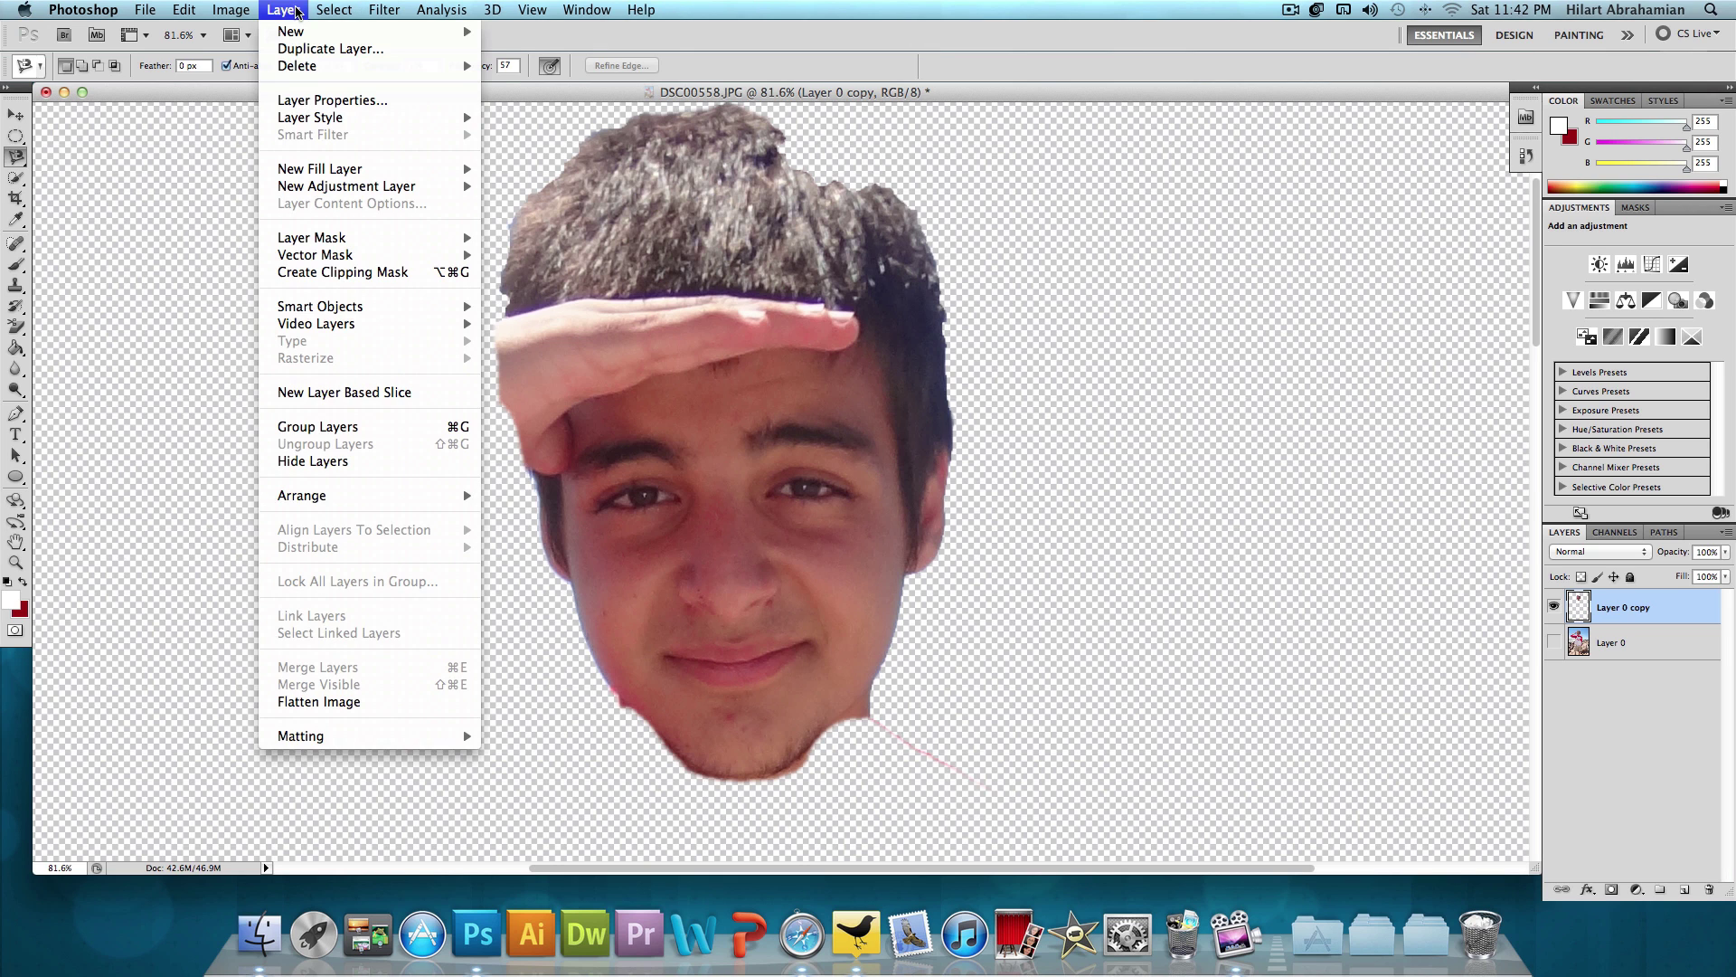
{"action": "mouse_move", "coordinate": [321, 11]}
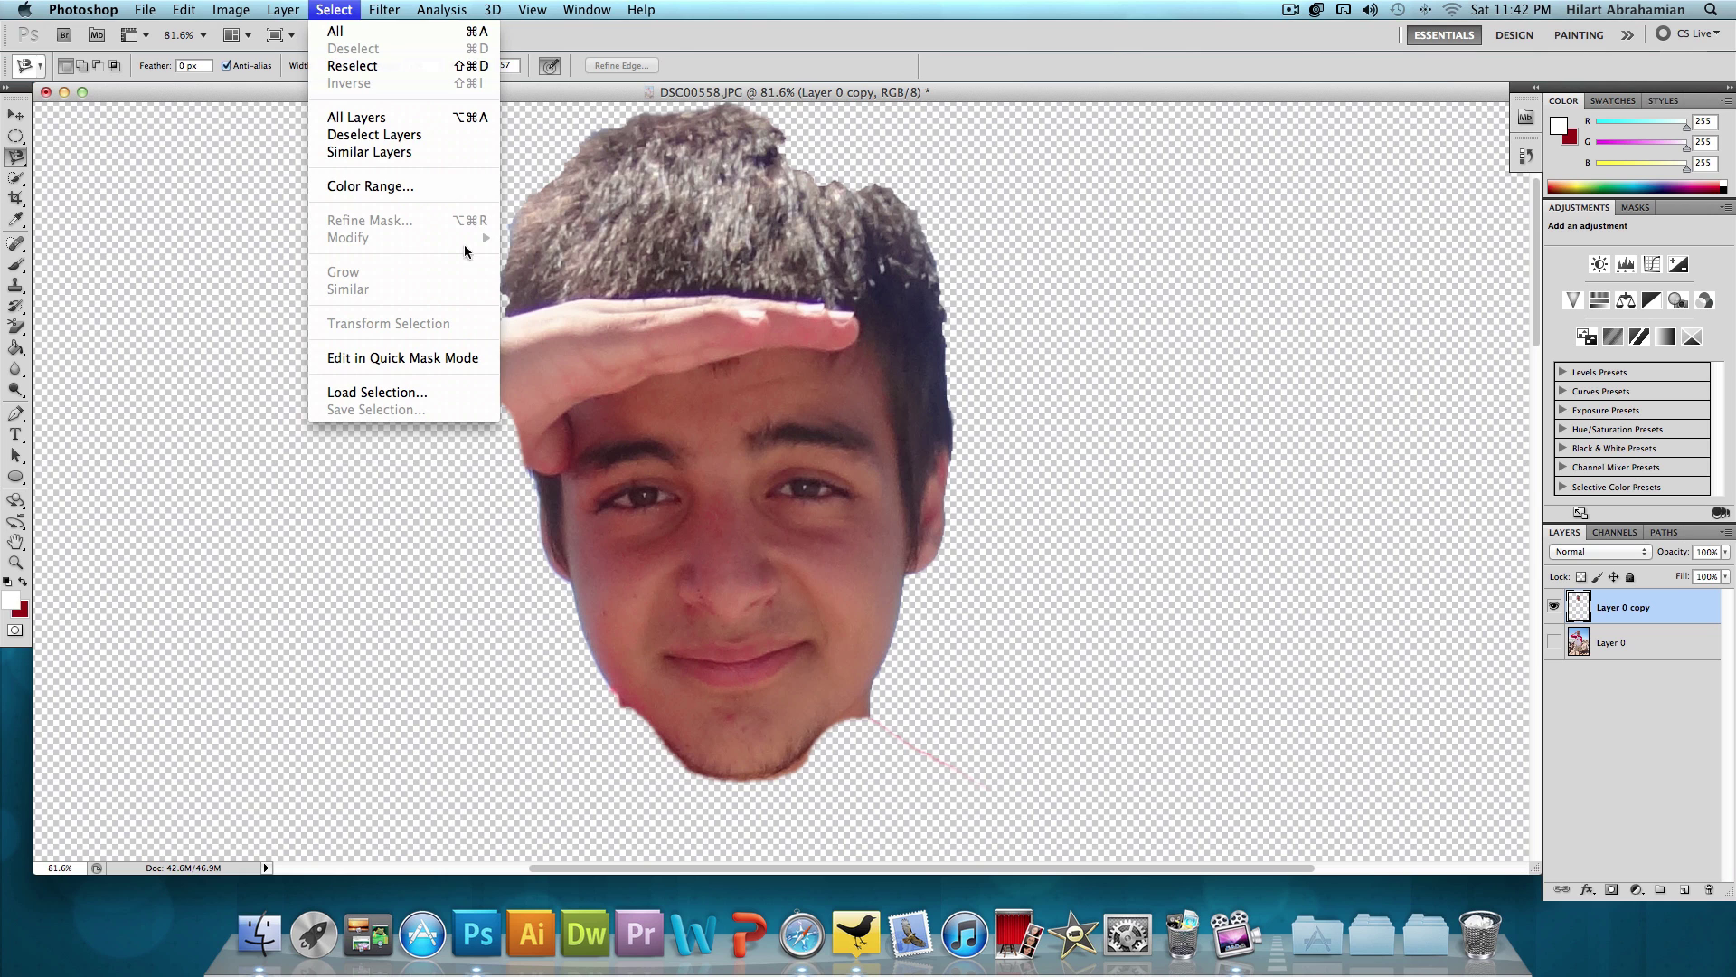
{"action": "left_click", "coordinate": [877, 276]}
{"action": "key", "text": "super+alt+z"}
{"action": "key", "text": "super+alt+z"}
{"action": "key", "text": "super+d"}
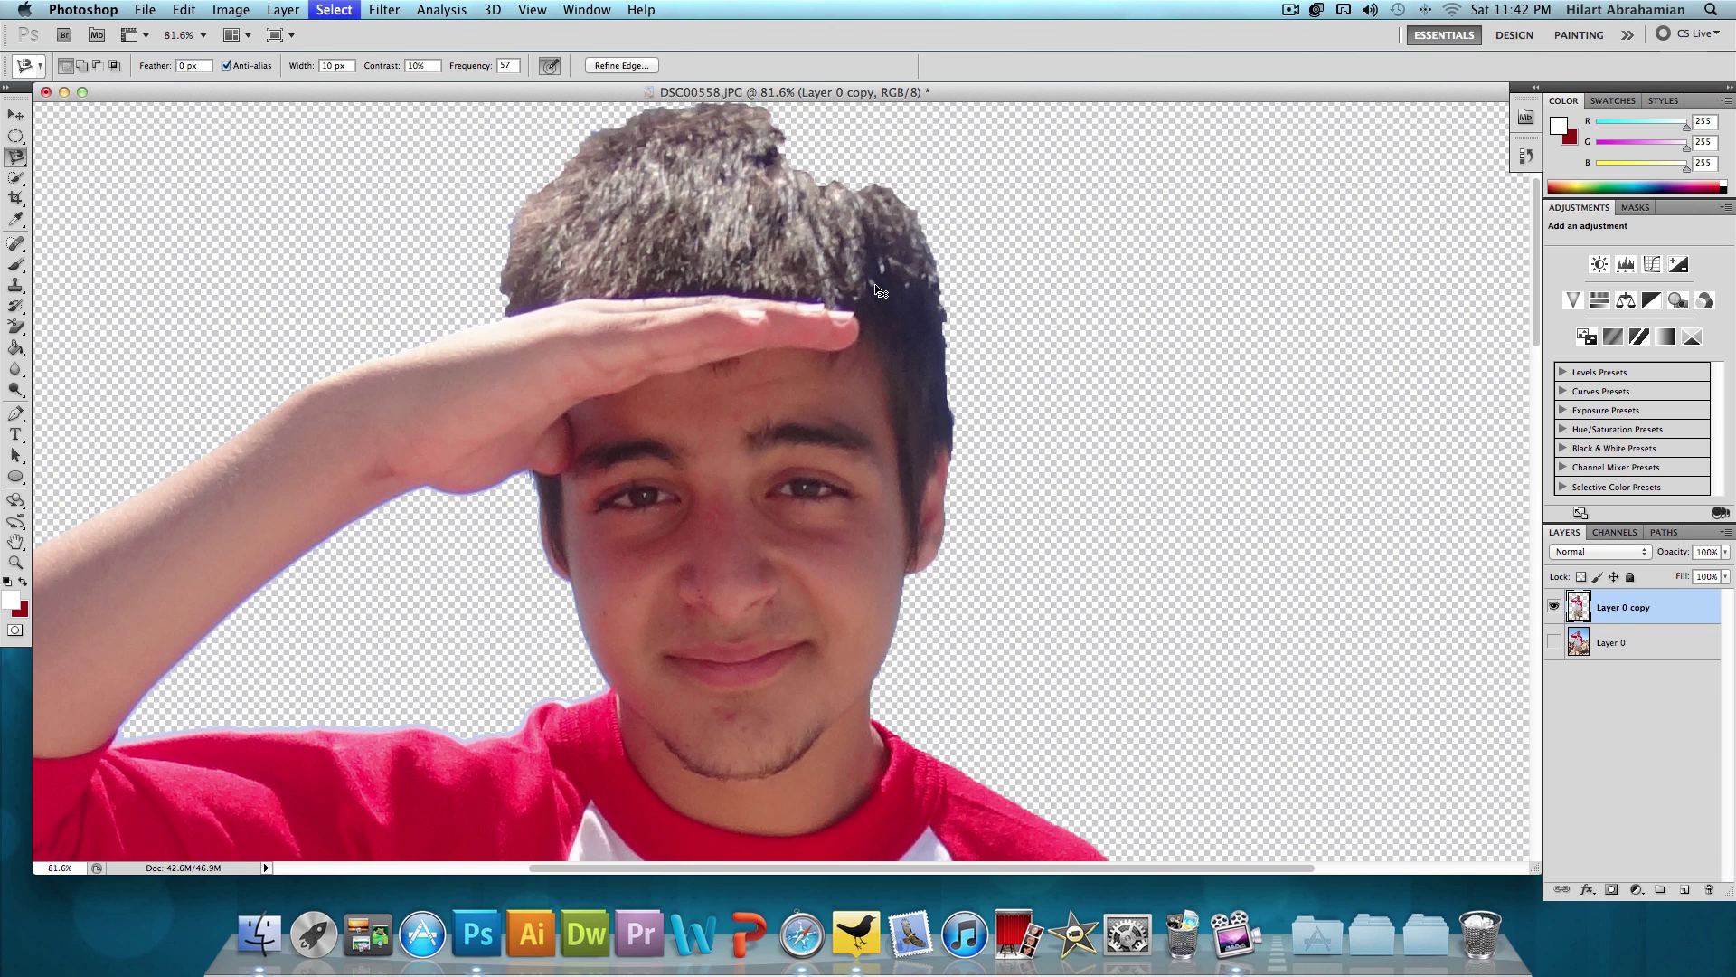
- Fit the whole photo in view and minimize the document window
{"action": "key", "text": "super+0"}
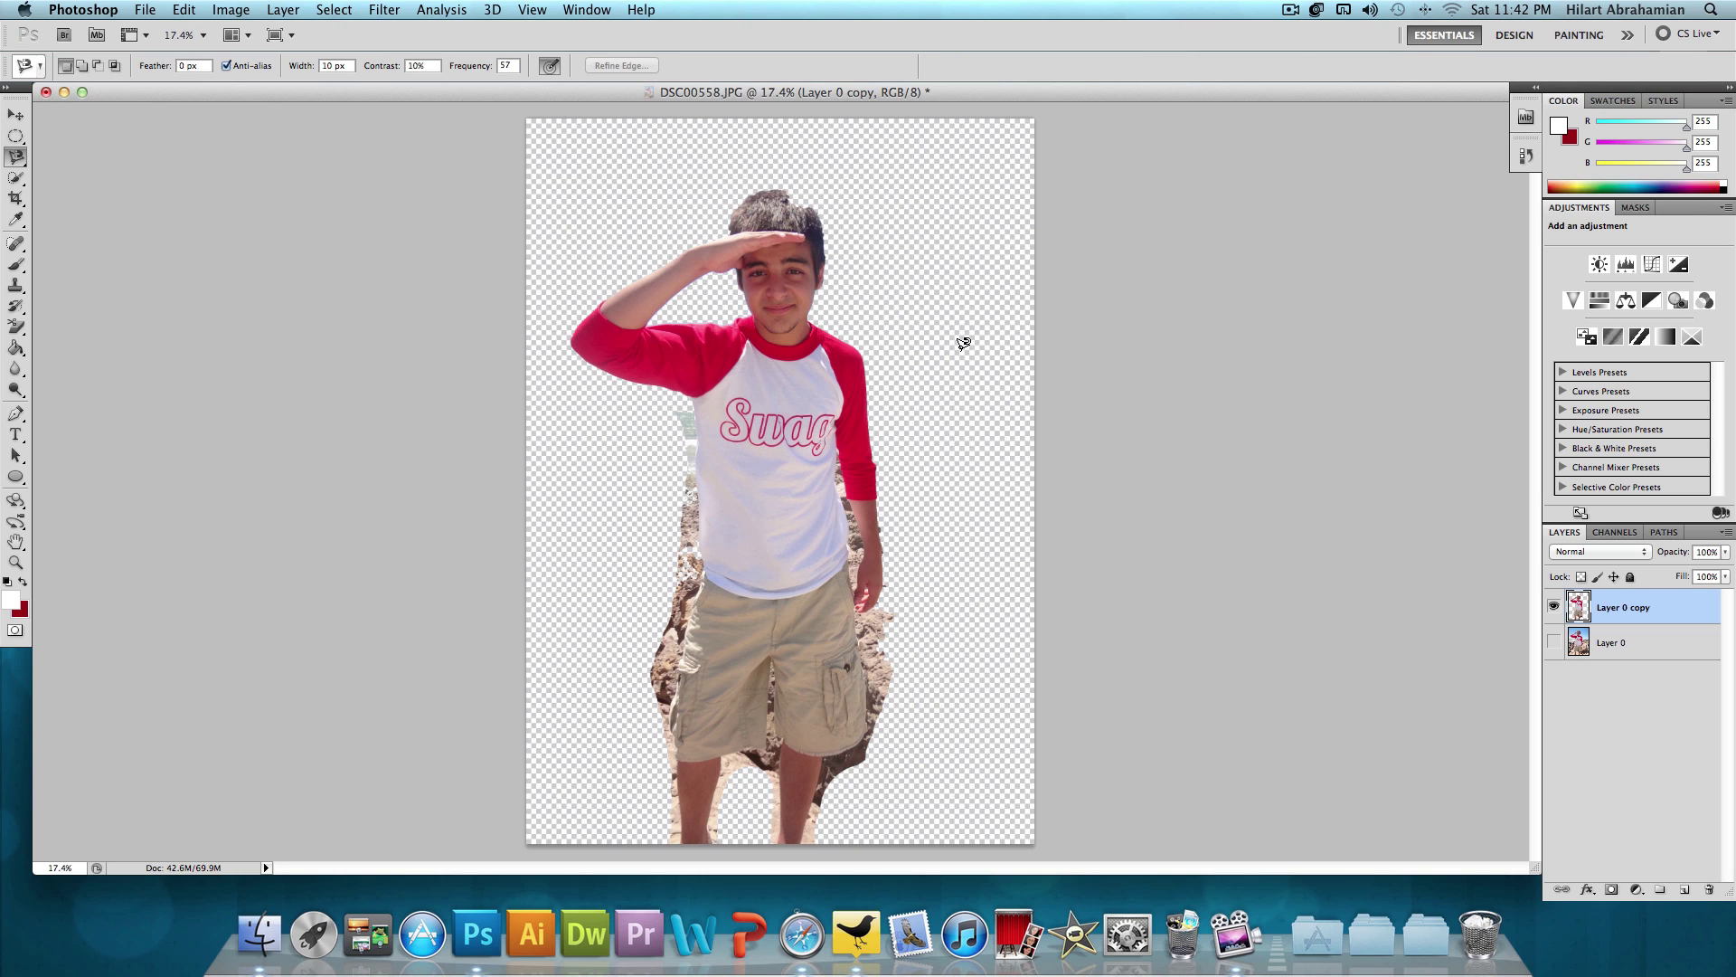
{"action": "left_click", "coordinate": [61, 94]}
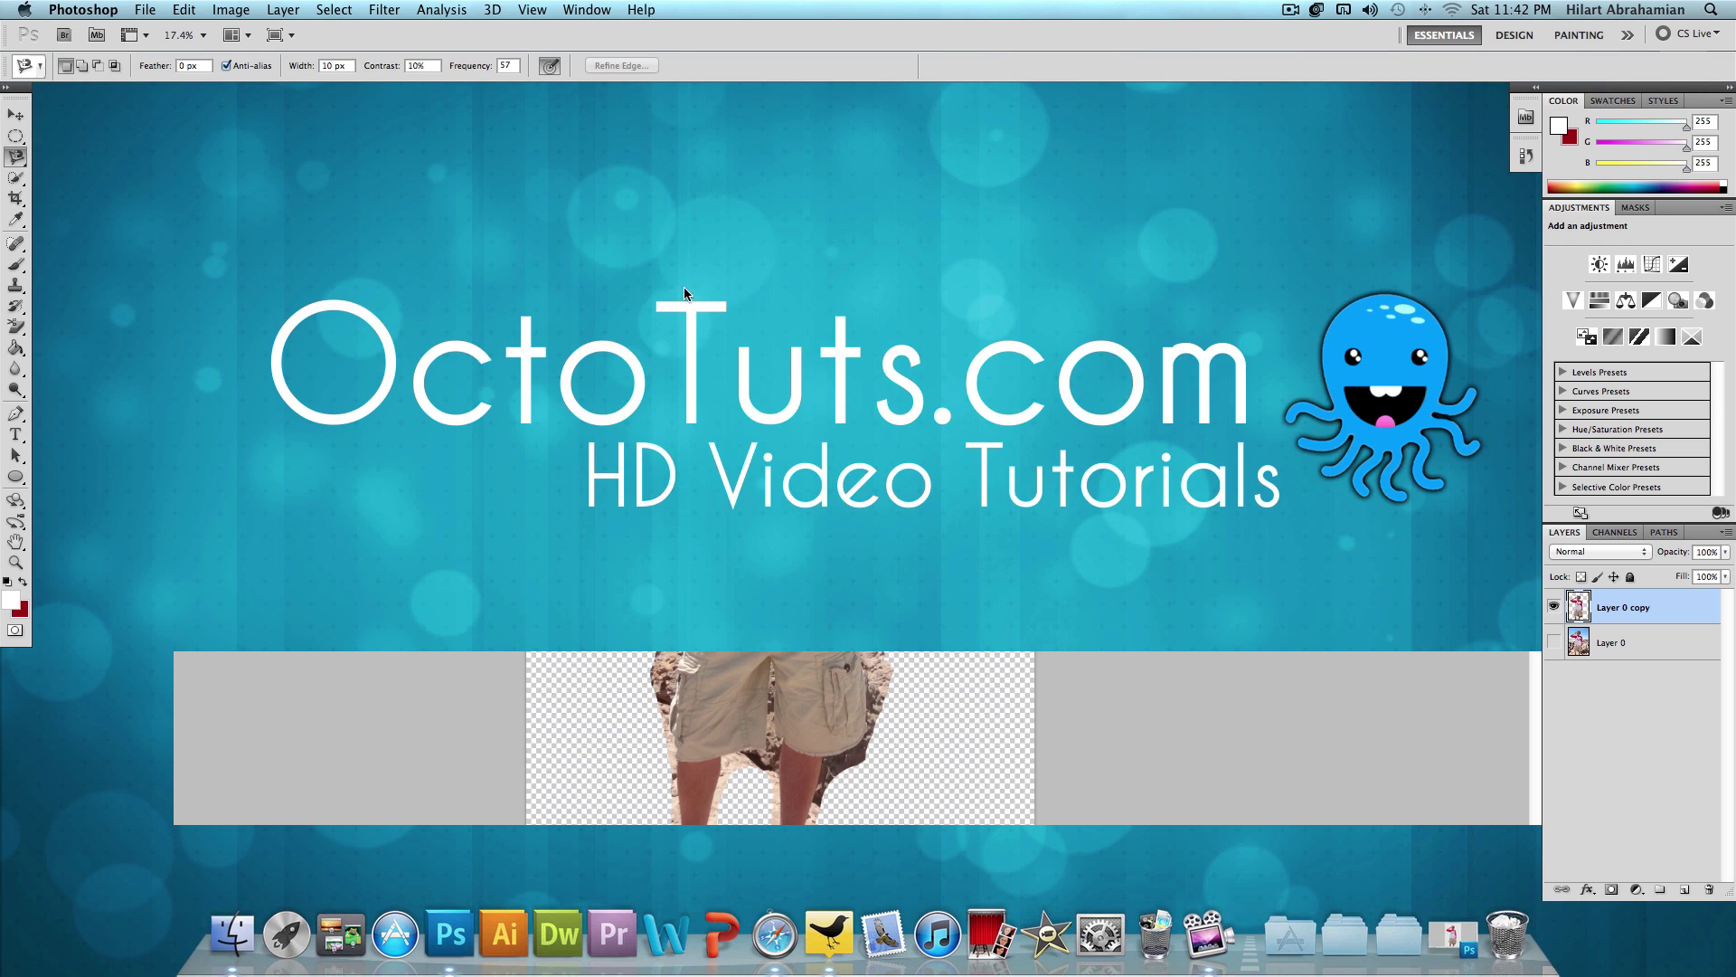